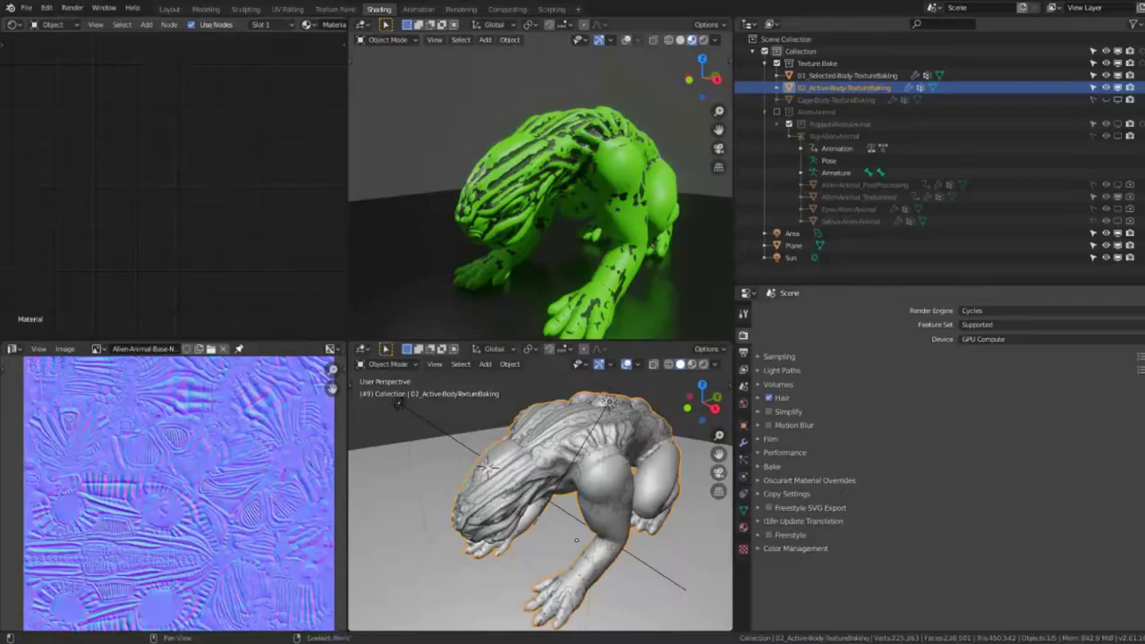
- Hide 02_Active-Body-TextureBaking in the viewports and select 01_Selected-Body-TextureBaking to show its material
{"action": "left_click", "coordinate": [769, 438]}
{"action": "scroll", "coordinate": [555, 183], "scroll_direction": "up", "scroll_amount": 3}
{"action": "middle_click_drag", "start_coordinate": [555, 183], "coordinate": [529, 179]}
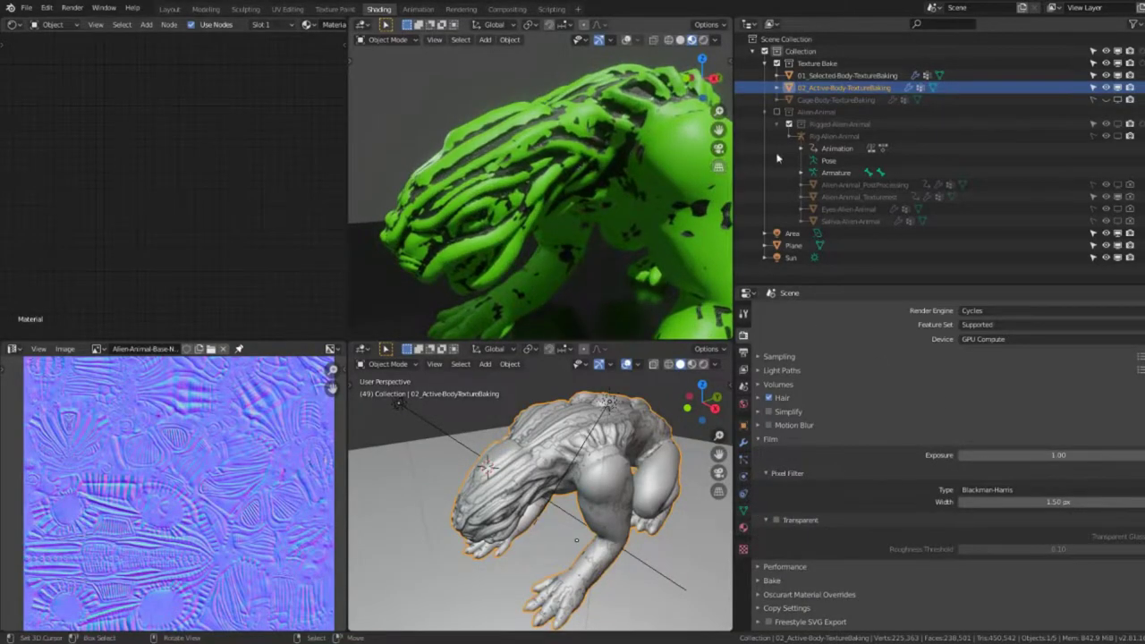
{"action": "left_click", "coordinate": [1117, 89]}
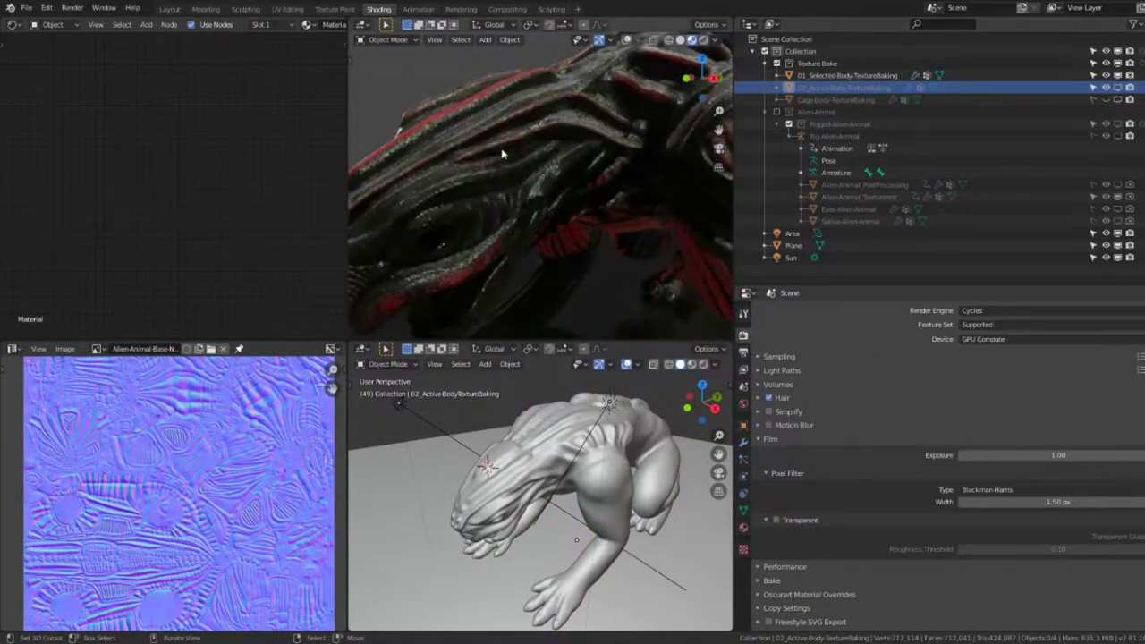
{"action": "left_click", "coordinate": [504, 148]}
- Raise the Voronoi Texture node's Scale to 20 for finer skin cells
{"action": "scroll", "coordinate": [88, 212], "scroll_direction": "down", "scroll_amount": 2}
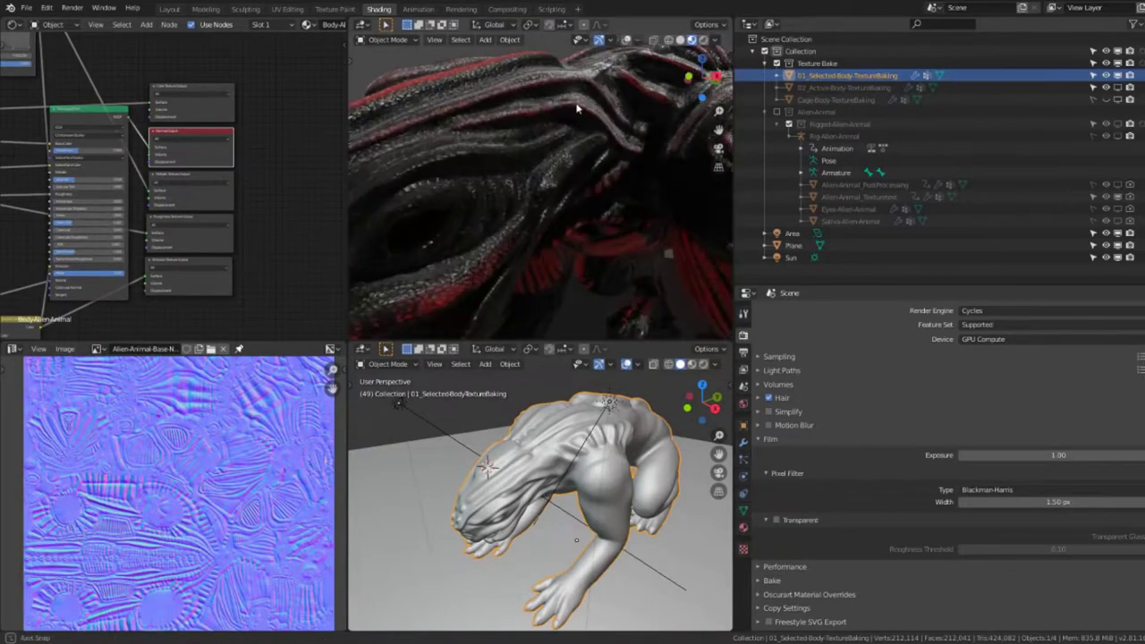
{"action": "middle_click_drag", "start_coordinate": [551, 120], "coordinate": [598, 162]}
{"action": "scroll", "coordinate": [179, 179], "scroll_direction": "down", "scroll_amount": 2}
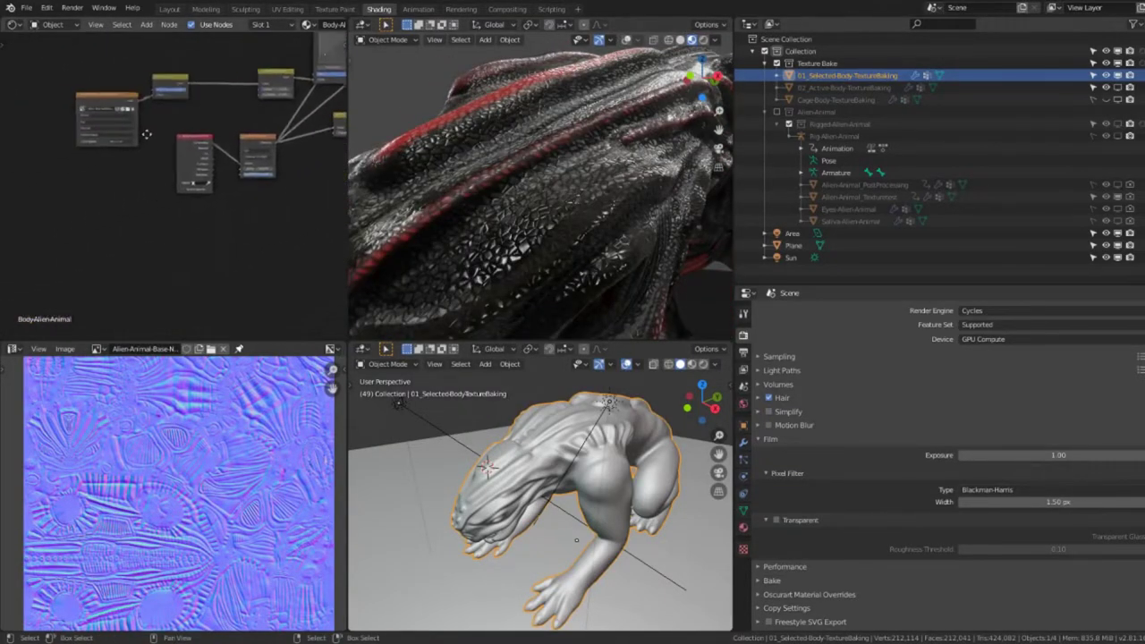
{"action": "middle_click_drag", "start_coordinate": [215, 144], "coordinate": [94, 199]}
{"action": "scroll", "coordinate": [95, 199], "scroll_direction": "up", "scroll_amount": 2}
{"action": "scroll", "coordinate": [194, 210], "scroll_direction": "up", "scroll_amount": 2}
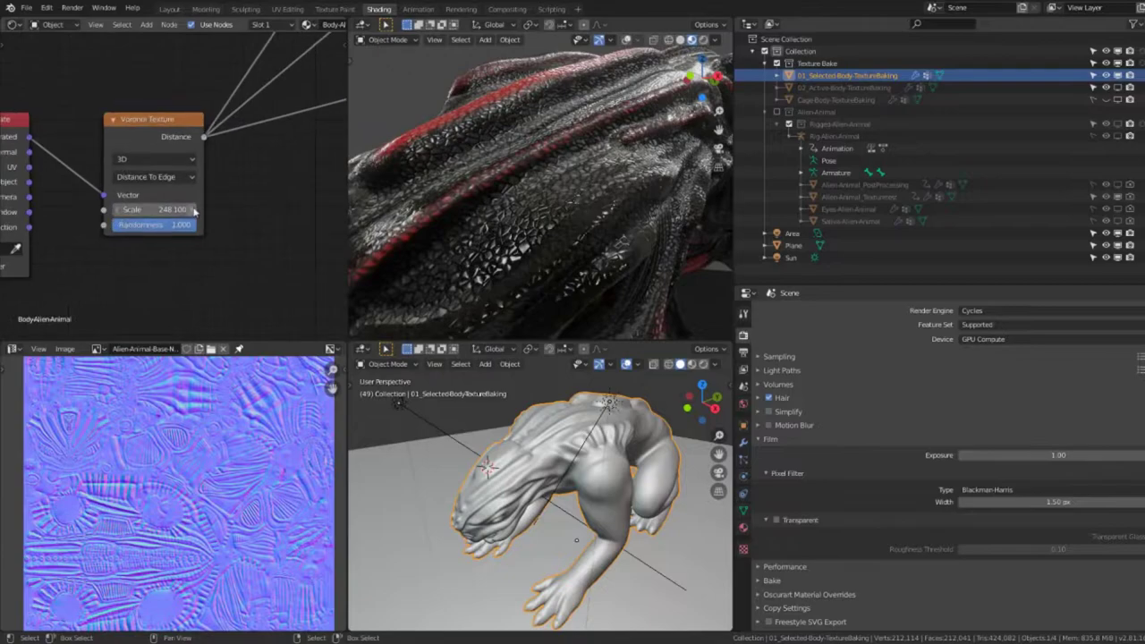
{"action": "left_click_drag", "start_coordinate": [154, 209], "coordinate": [248, 235]}
{"action": "type", "text": "20"}
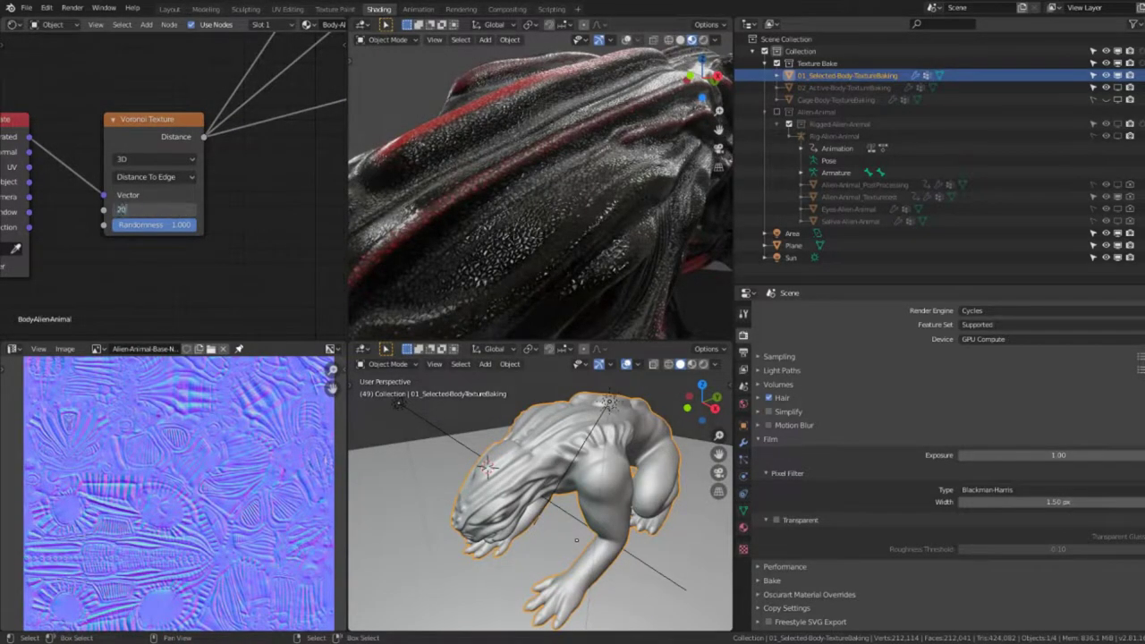
{"action": "key", "text": "Return"}
- Increase the Voronoi Scale further, through about 40 and 84, to 150
{"action": "scroll", "coordinate": [586, 168], "scroll_direction": "down", "scroll_amount": 3}
{"action": "scroll", "coordinate": [586, 168], "scroll_direction": "down", "scroll_amount": 2}
{"action": "mouse_move", "coordinate": [586, 168]}
{"action": "middle_mouse_down"}
{"action": "mouse_move", "coordinate": [524, 224]}
{"action": "mouse_move", "coordinate": [597, 126]}
{"action": "middle_mouse_up"}
{"action": "scroll", "coordinate": [524, 224], "scroll_direction": "up", "scroll_amount": 2}
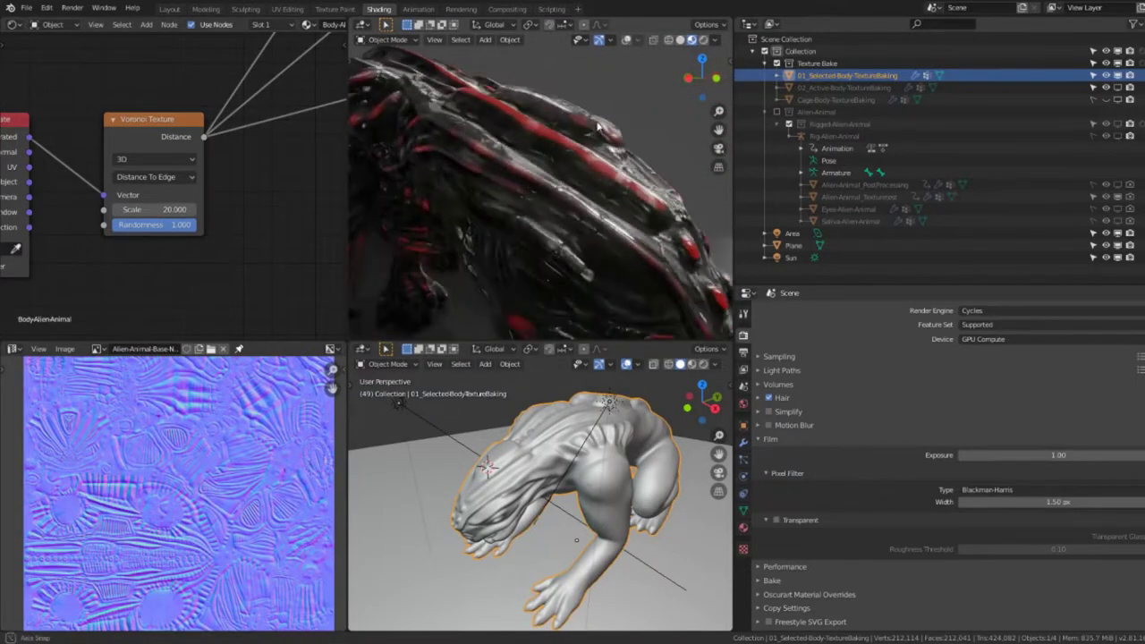
{"action": "left_click_drag", "start_coordinate": [152, 209], "coordinate": [193, 209]}
{"action": "mouse_move", "coordinate": [582, 196]}
{"action": "middle_mouse_down"}
{"action": "mouse_move", "coordinate": [537, 151]}
{"action": "mouse_move", "coordinate": [591, 122]}
{"action": "middle_mouse_up"}
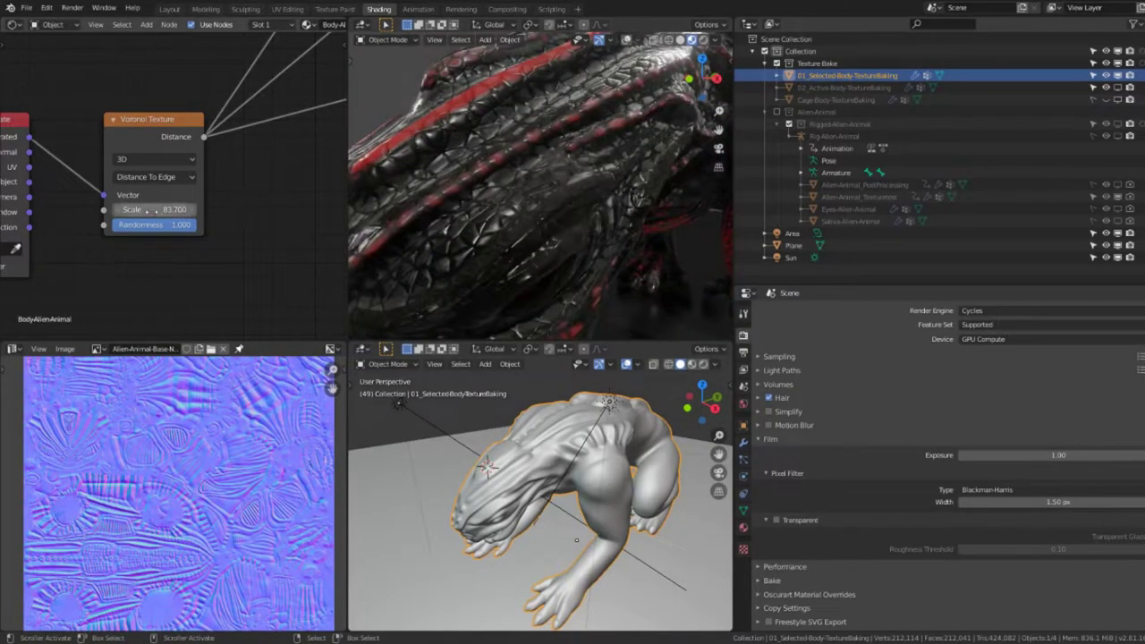
{"action": "key", "text": "Return"}
{"action": "middle_click_drag", "start_coordinate": [537, 179], "coordinate": [587, 218]}
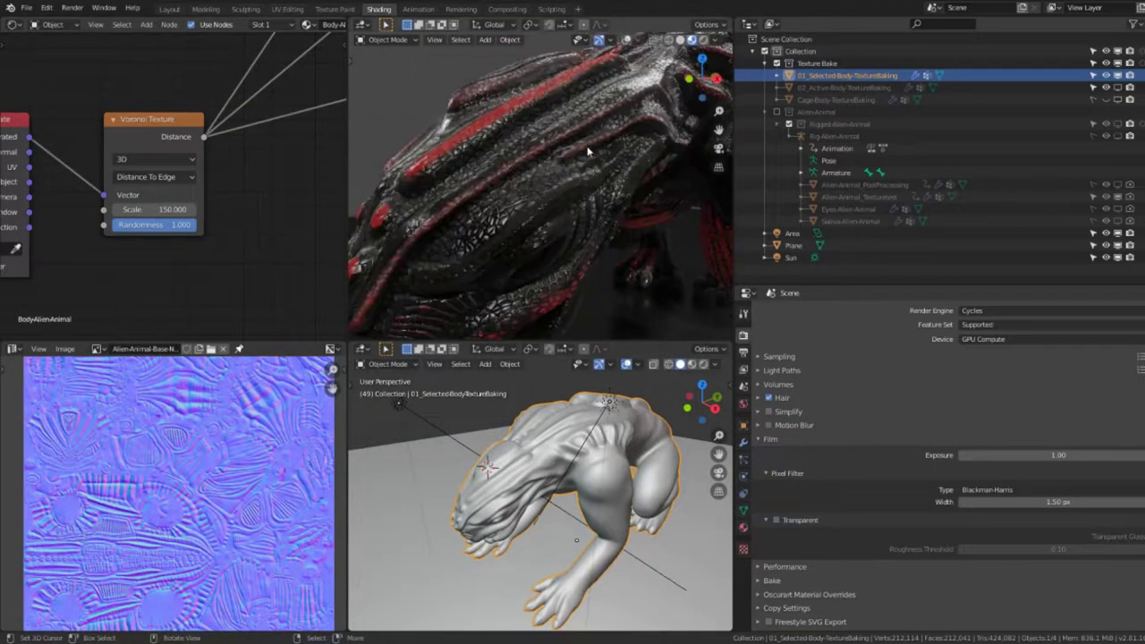
{"action": "mouse_move", "coordinate": [77, 73]}
{"action": "middle_mouse_down"}
{"action": "mouse_move", "coordinate": [234, 214]}
{"action": "mouse_move", "coordinate": [175, 154]}
{"action": "middle_mouse_up"}
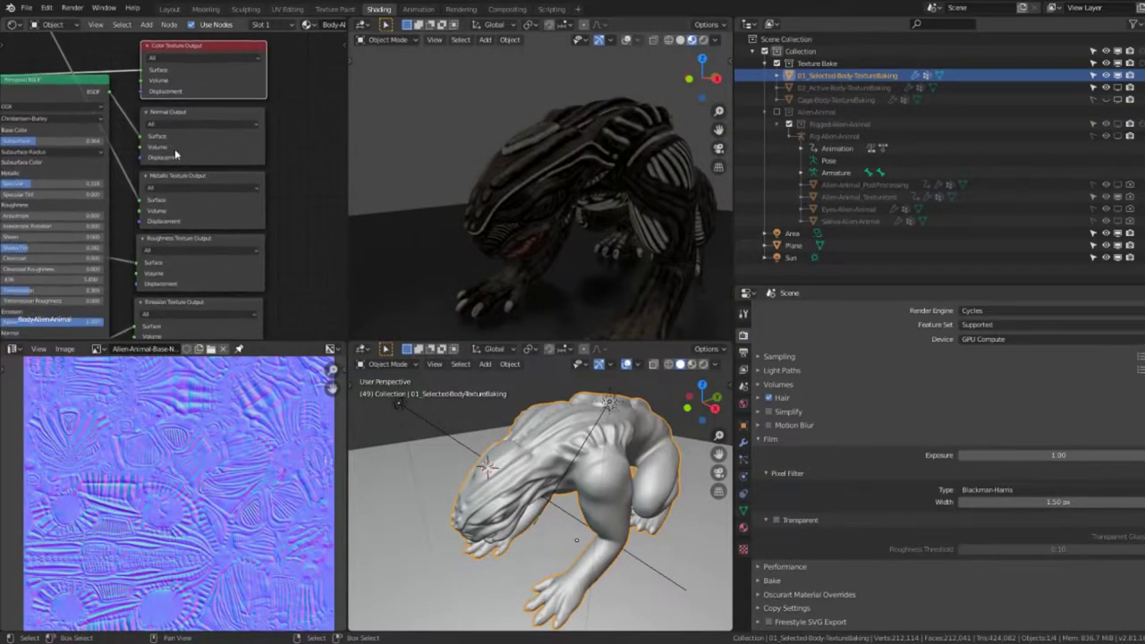
- Preview the Metallic Texture Output, then make the Normal Output the active output node
{"action": "left_click", "coordinate": [194, 177]}
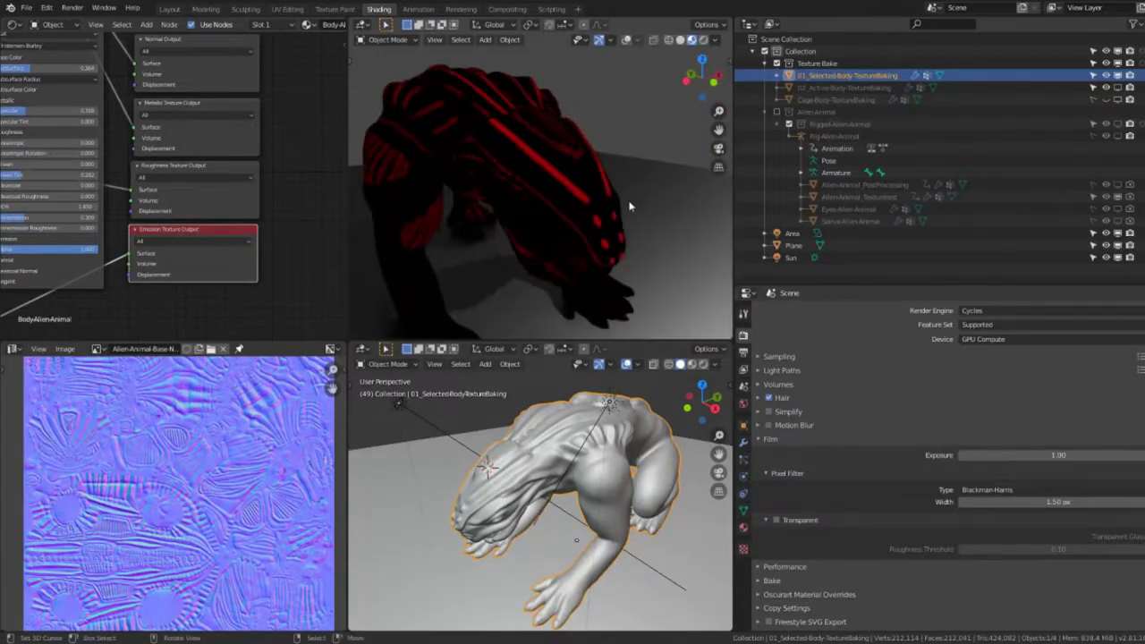
{"action": "middle_click_drag", "start_coordinate": [626, 207], "coordinate": [536, 215]}
{"action": "middle_click_drag", "start_coordinate": [198, 53], "coordinate": [202, 176]}
{"action": "left_click", "coordinate": [196, 161]}
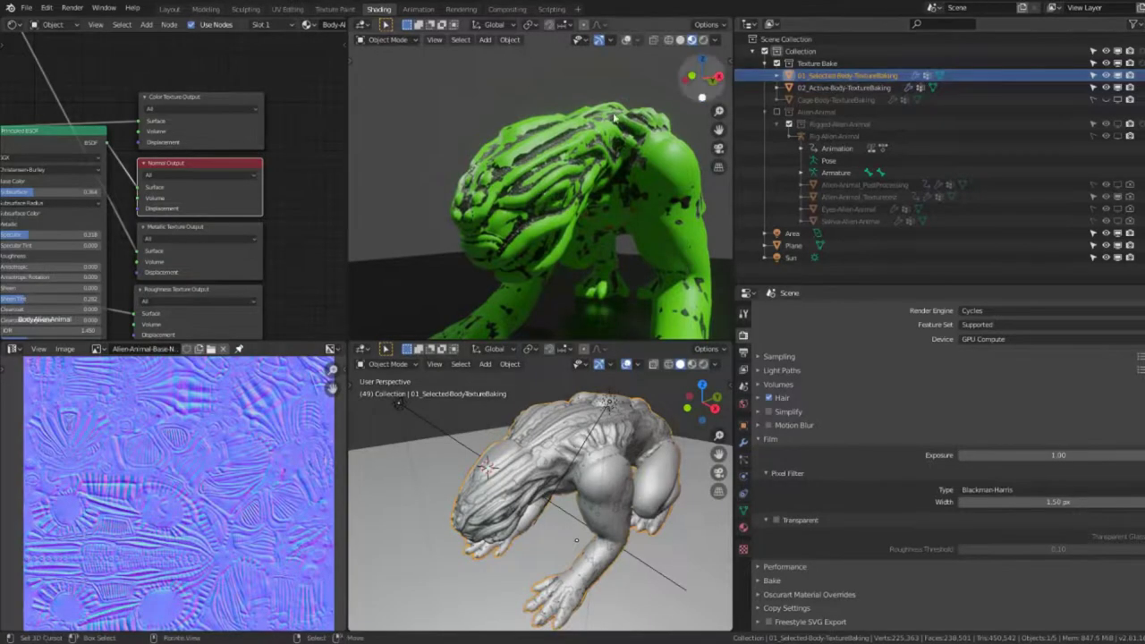
- Select 01_Selected-Body-TextureBaking and add 02_Active-Body-TextureBaking as the active object
{"action": "key", "text": "g"}
{"action": "key", "text": "Escape"}
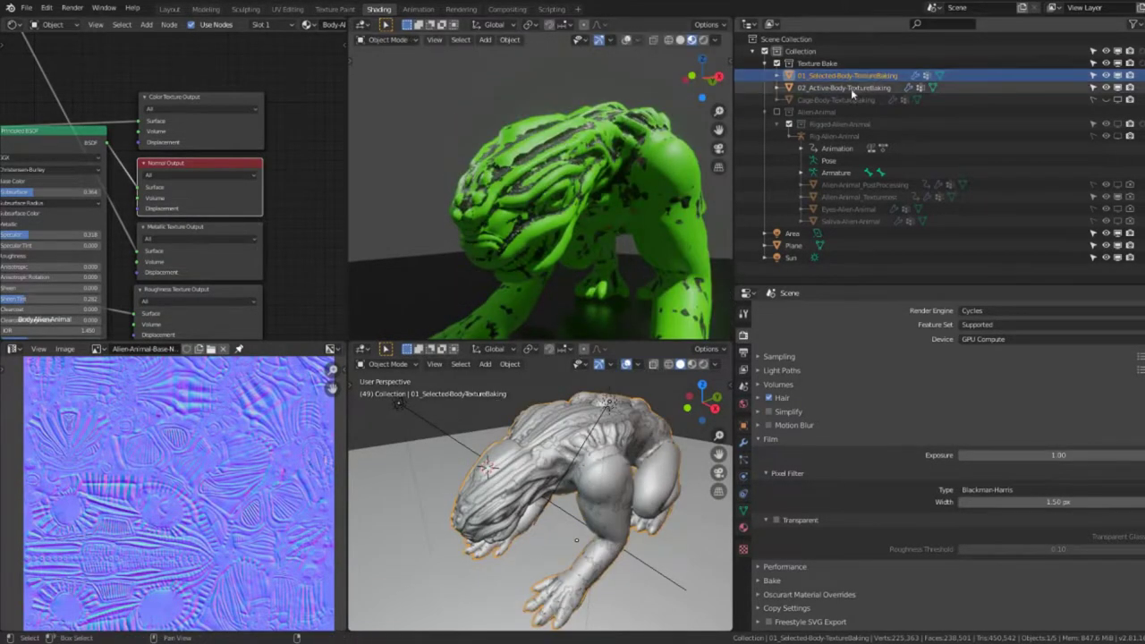
{"action": "left_click", "coordinate": [848, 88], "text": "ctrl"}
{"action": "key", "text": "g"}
{"action": "key", "text": "Escape"}
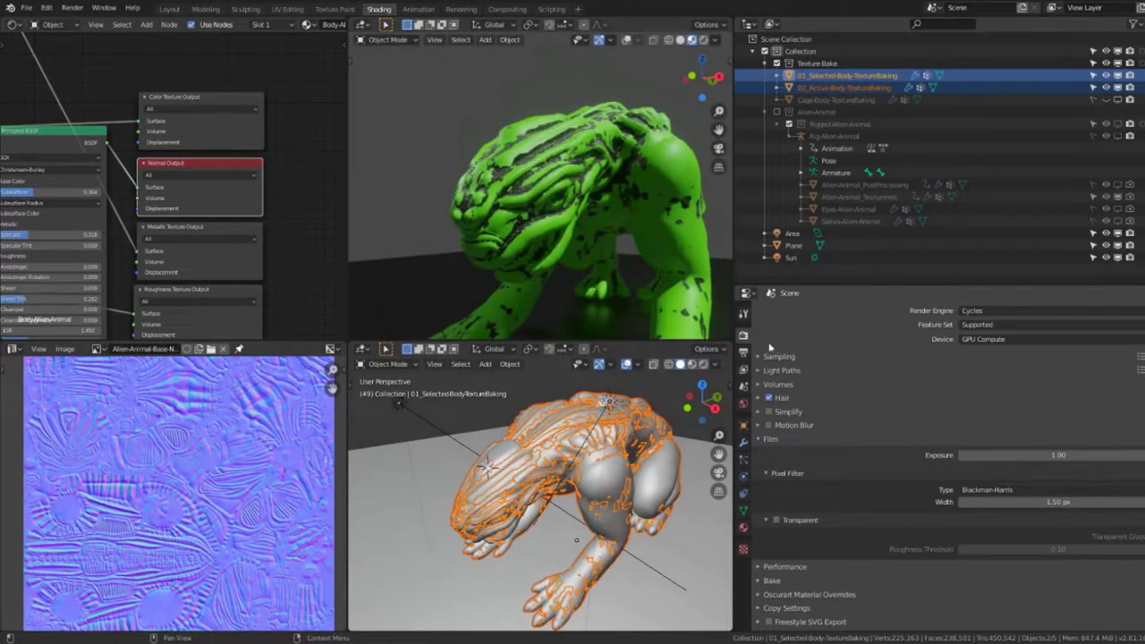
- In the Bake settings, keep the cage mesh hidden and set Cage-Body-TextureBaking as Cage Object
{"action": "scroll", "coordinate": [160, 477], "scroll_direction": "up", "scroll_amount": 3}
{"action": "scroll", "coordinate": [160, 477], "scroll_direction": "down", "scroll_amount": 1}
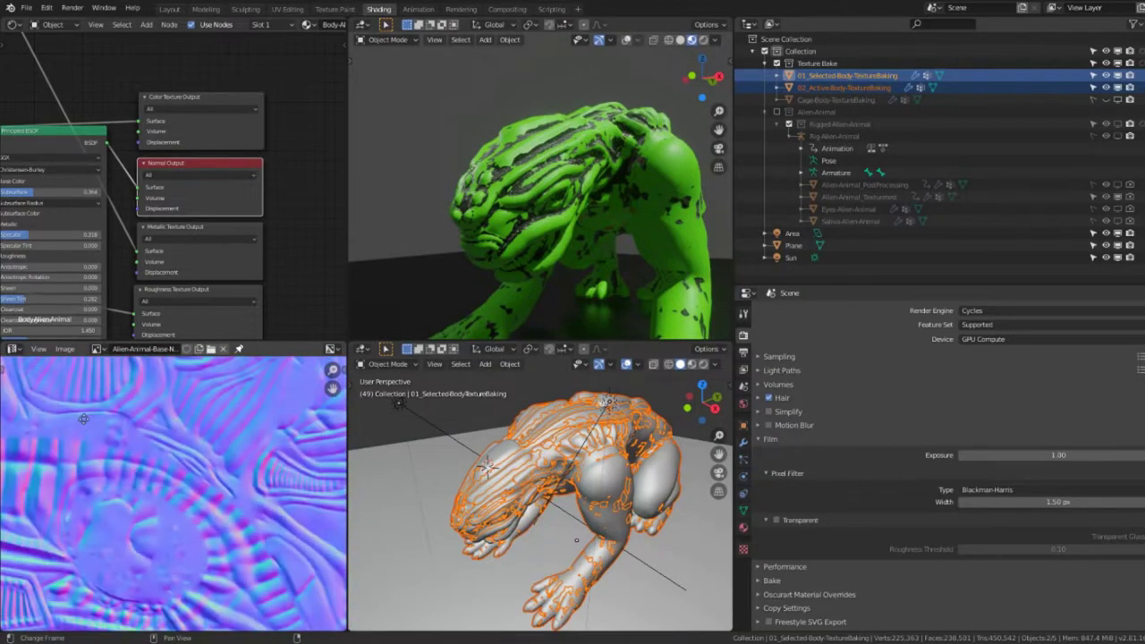
{"action": "middle_click_drag", "start_coordinate": [181, 541], "coordinate": [287, 495]}
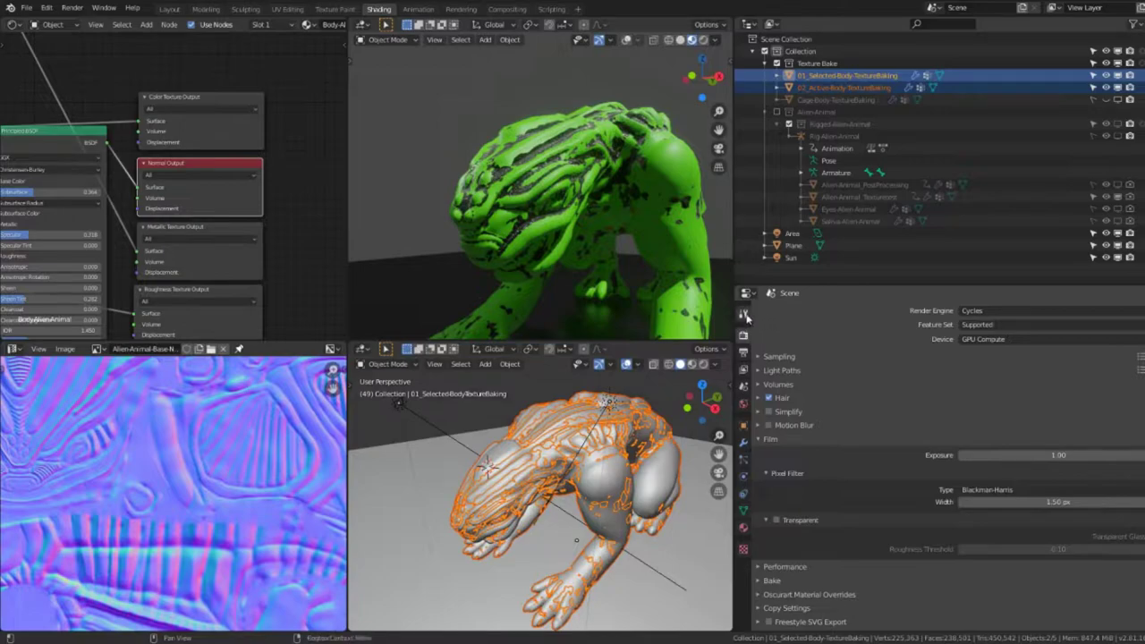
{"action": "scroll", "coordinate": [787, 552], "scroll_direction": "down", "scroll_amount": 1}
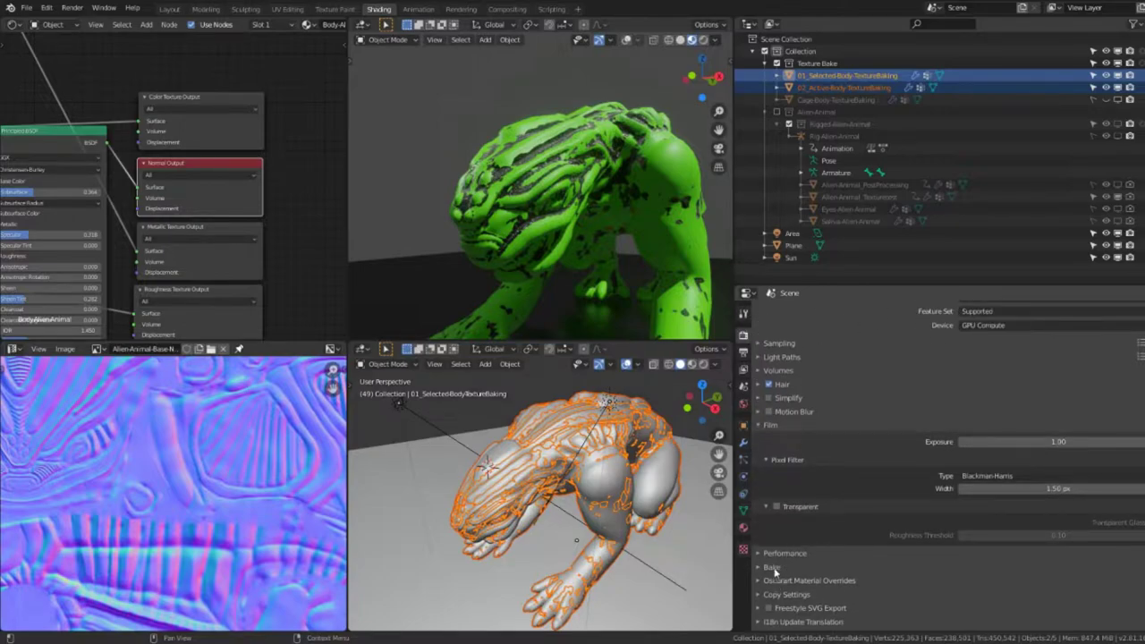
{"action": "left_click", "coordinate": [774, 569]}
{"action": "scroll", "coordinate": [842, 511], "scroll_direction": "down", "scroll_amount": 5}
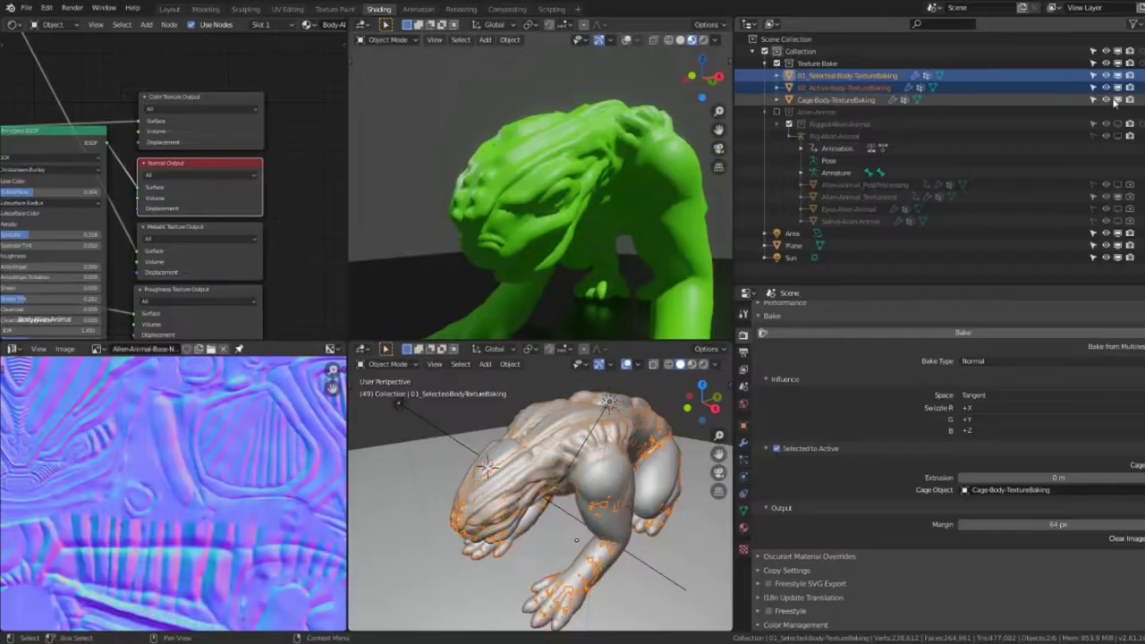
{"action": "left_click", "coordinate": [1116, 101]}
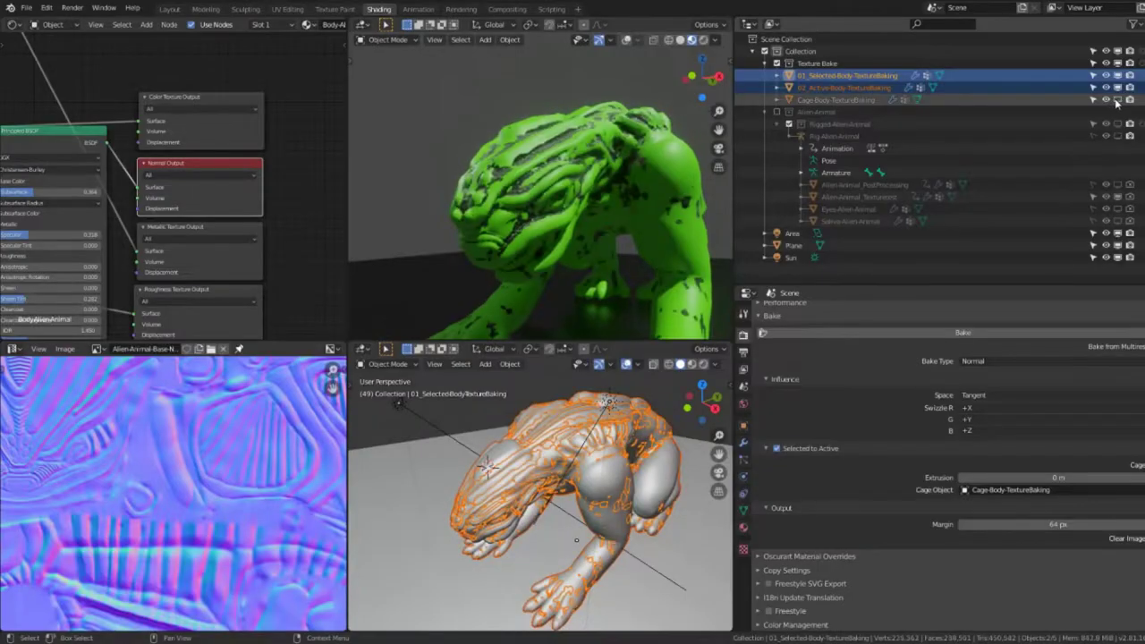
{"action": "left_click", "coordinate": [1116, 101]}
{"action": "left_click", "coordinate": [1116, 101]}
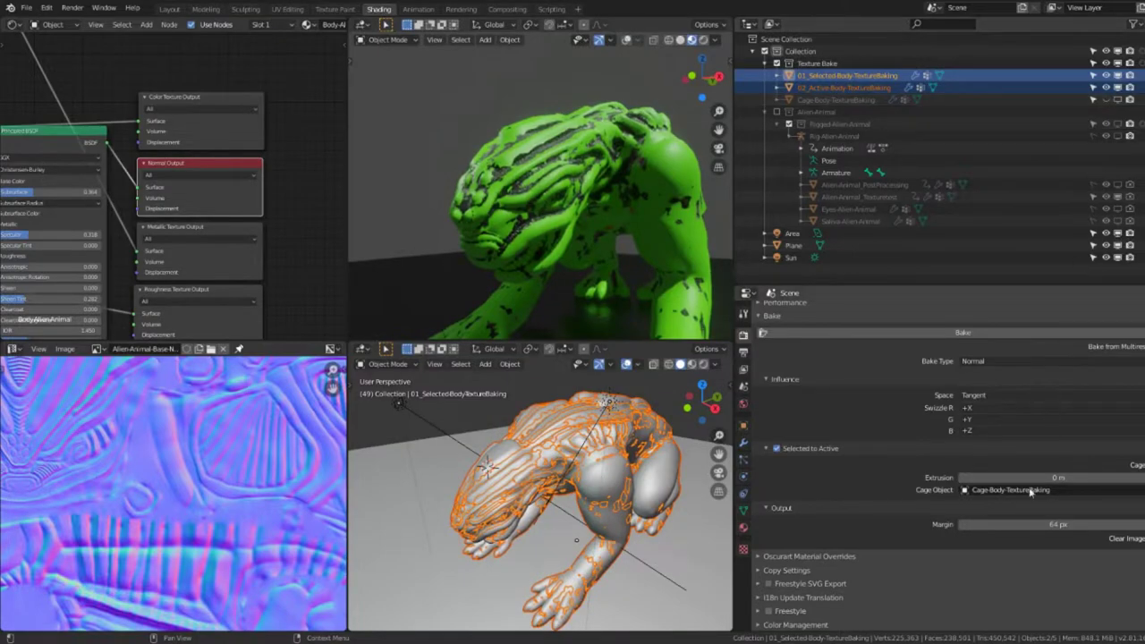
{"action": "left_click", "coordinate": [1031, 487]}
{"action": "left_click", "coordinate": [997, 561]}
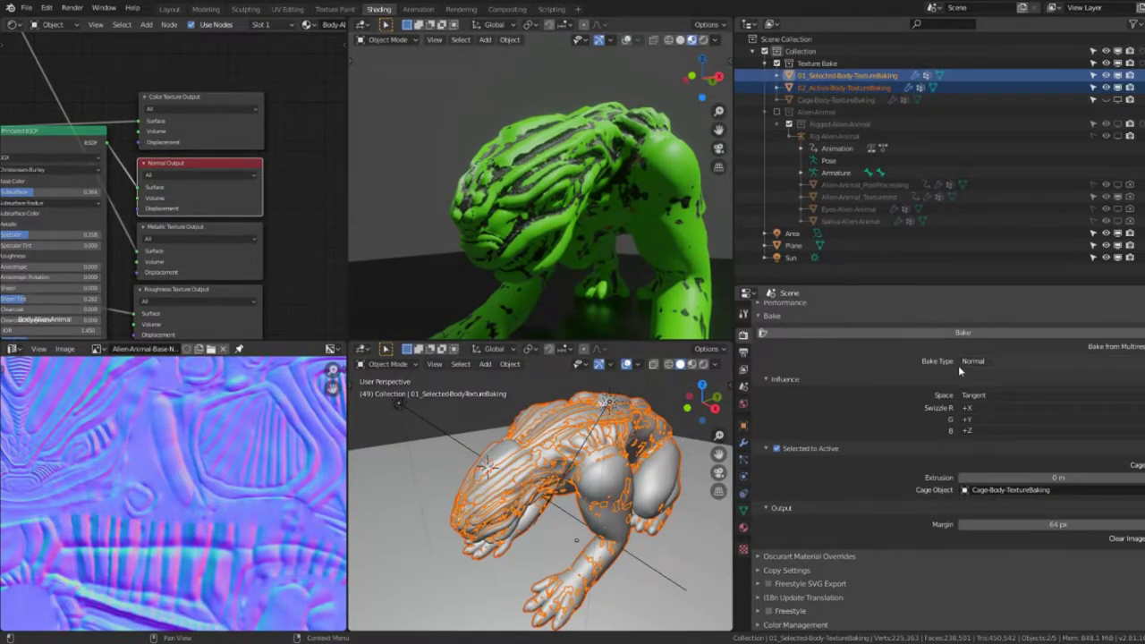
- Reselect 01_Selected then 02_Active-Body-TextureBaking and bake the Normal map
{"action": "left_click", "coordinate": [846, 76]}
{"action": "left_click", "coordinate": [846, 88], "text": "ctrl"}
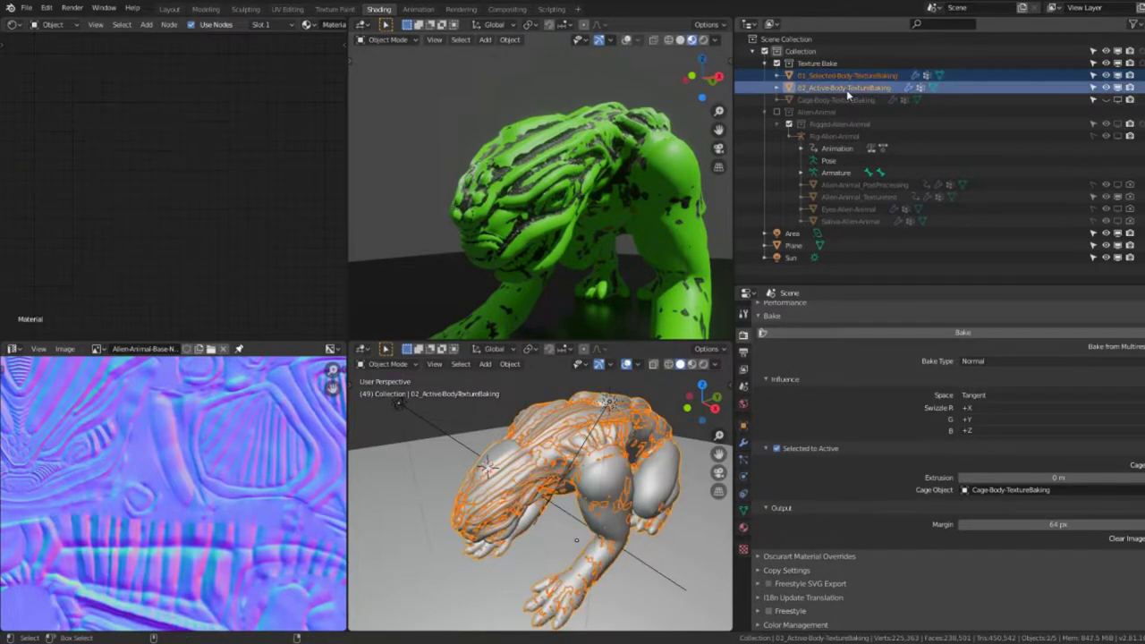
{"action": "left_click", "coordinate": [980, 332]}
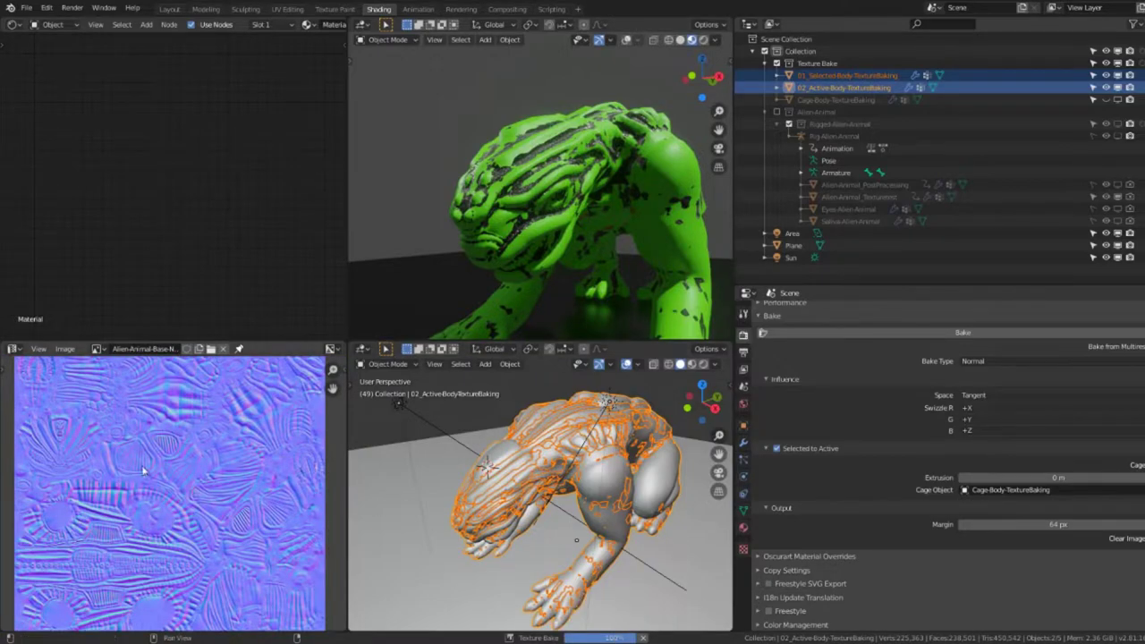
- Inspect the baked normal map in the Image Editor, then hide the Texture Bake collection
{"action": "scroll", "coordinate": [218, 465], "scroll_direction": "up", "scroll_amount": 2}
{"action": "scroll", "coordinate": [218, 465], "scroll_direction": "up", "scroll_amount": 2}
{"action": "scroll", "coordinate": [219, 465], "scroll_direction": "up", "scroll_amount": 2}
{"action": "scroll", "coordinate": [218, 465], "scroll_direction": "down", "scroll_amount": 1}
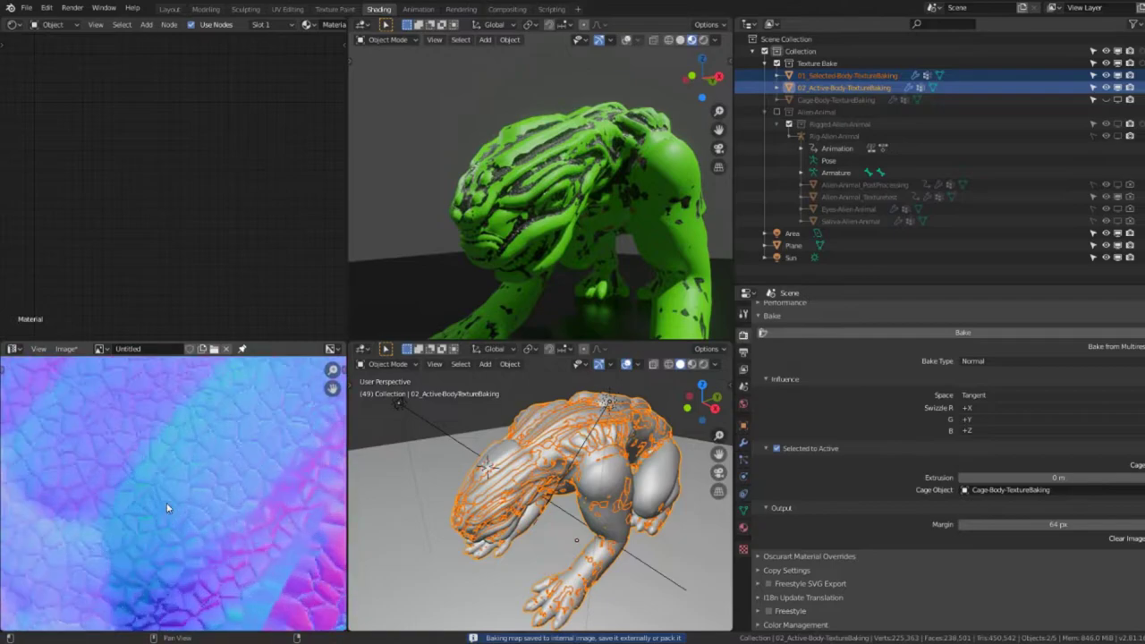
{"action": "scroll", "coordinate": [167, 508], "scroll_direction": "down", "scroll_amount": 1}
{"action": "scroll", "coordinate": [167, 507], "scroll_direction": "down", "scroll_amount": 2}
{"action": "scroll", "coordinate": [146, 475], "scroll_direction": "down", "scroll_amount": 2}
{"action": "scroll", "coordinate": [251, 541], "scroll_direction": "up", "scroll_amount": 3}
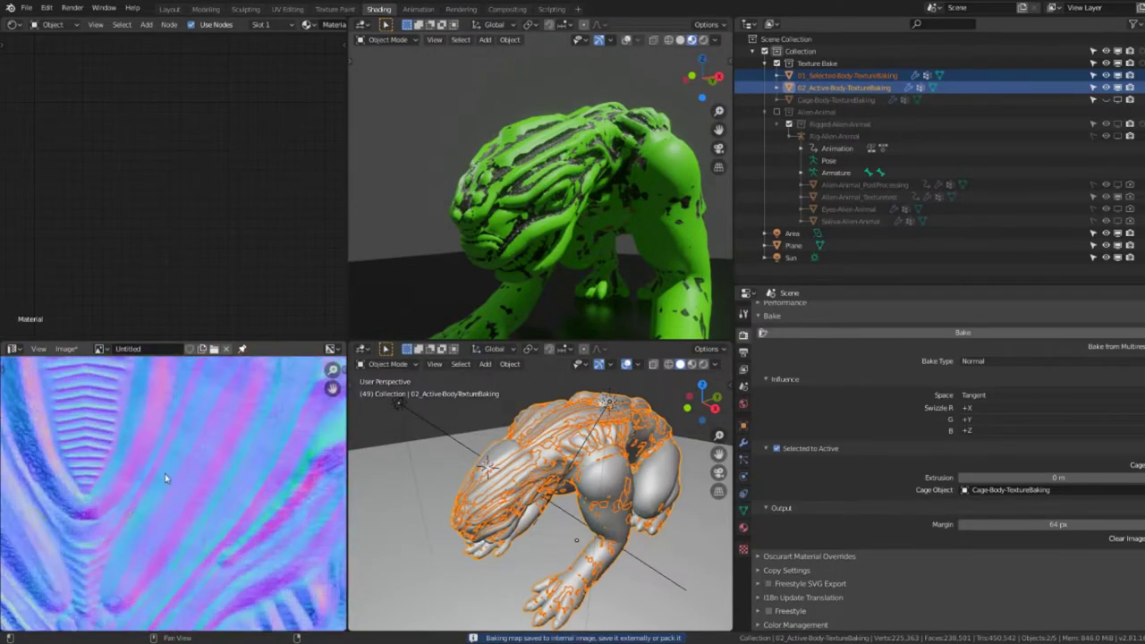
{"action": "mouse_move", "coordinate": [165, 473]}
{"action": "middle_mouse_down"}
{"action": "mouse_move", "coordinate": [213, 423]}
{"action": "mouse_move", "coordinate": [179, 482]}
{"action": "middle_mouse_up"}
{"action": "scroll", "coordinate": [217, 427], "scroll_direction": "up", "scroll_amount": 1}
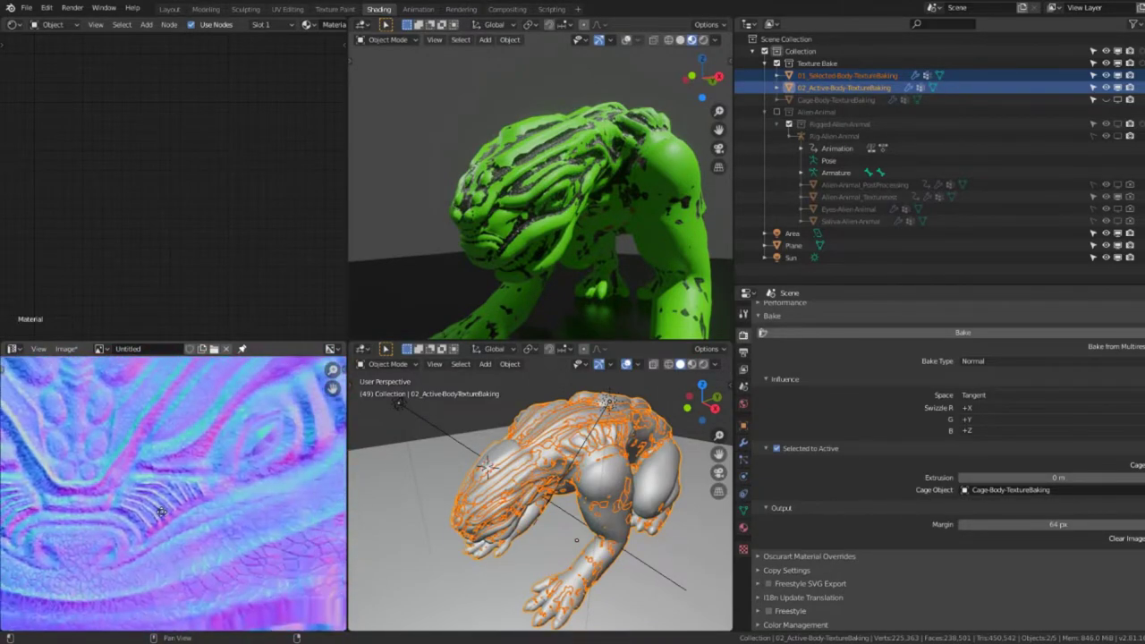
{"action": "scroll", "coordinate": [179, 483], "scroll_direction": "down", "scroll_amount": 2}
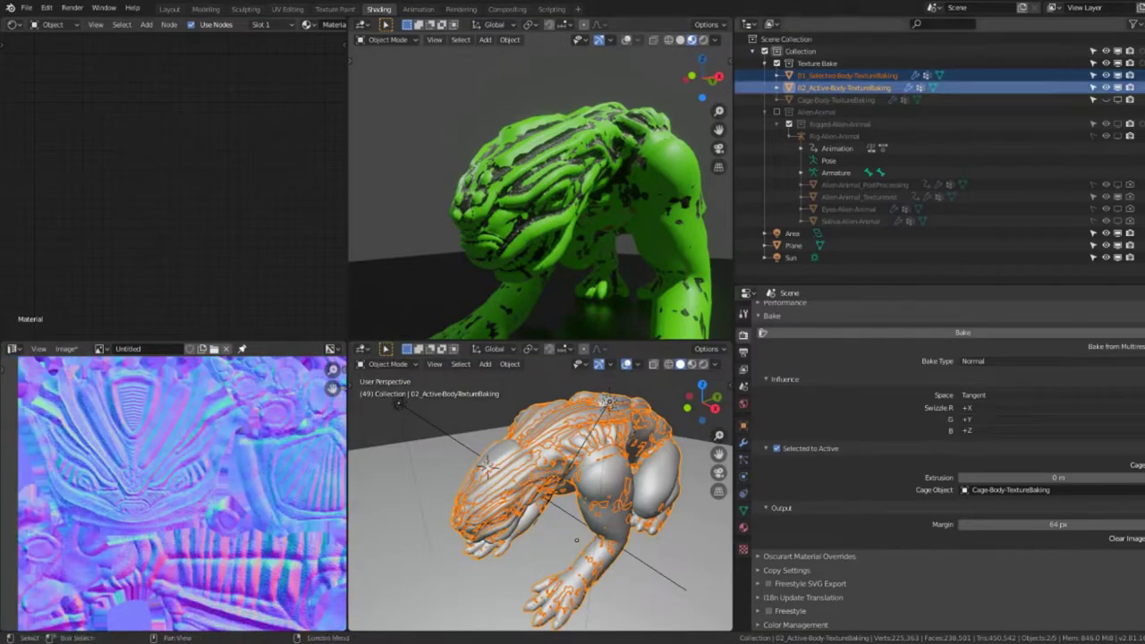
{"action": "left_click", "coordinate": [1117, 62]}
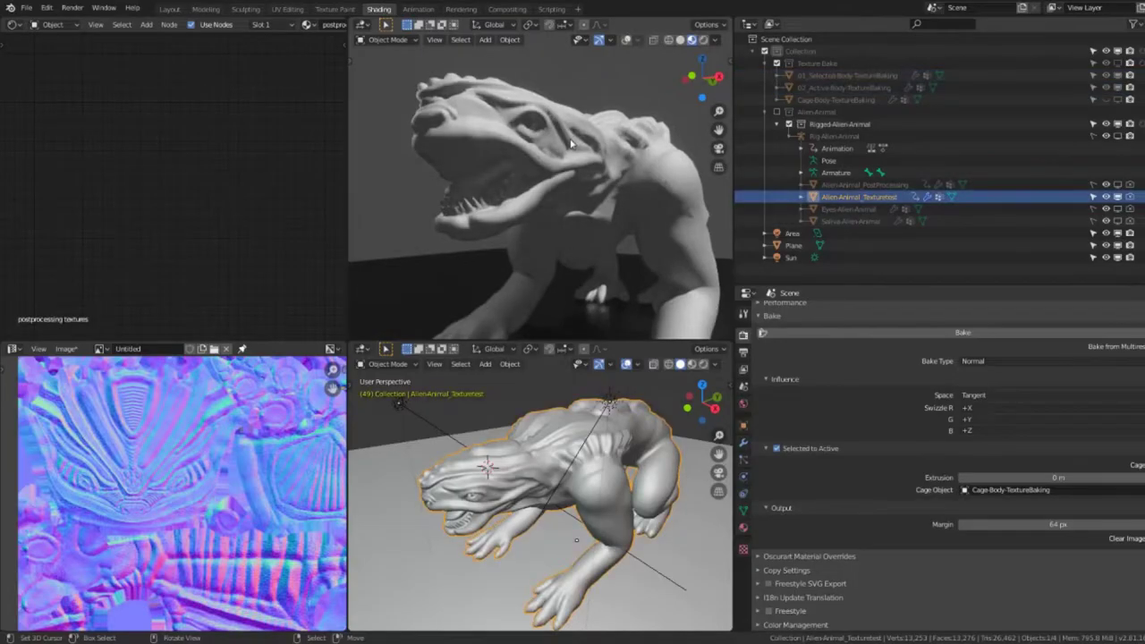
- Save the baked normal map image as Nor.png in the textures/Test_Bake folder
{"action": "middle_click_drag", "start_coordinate": [53, 215], "coordinate": [85, 149]}
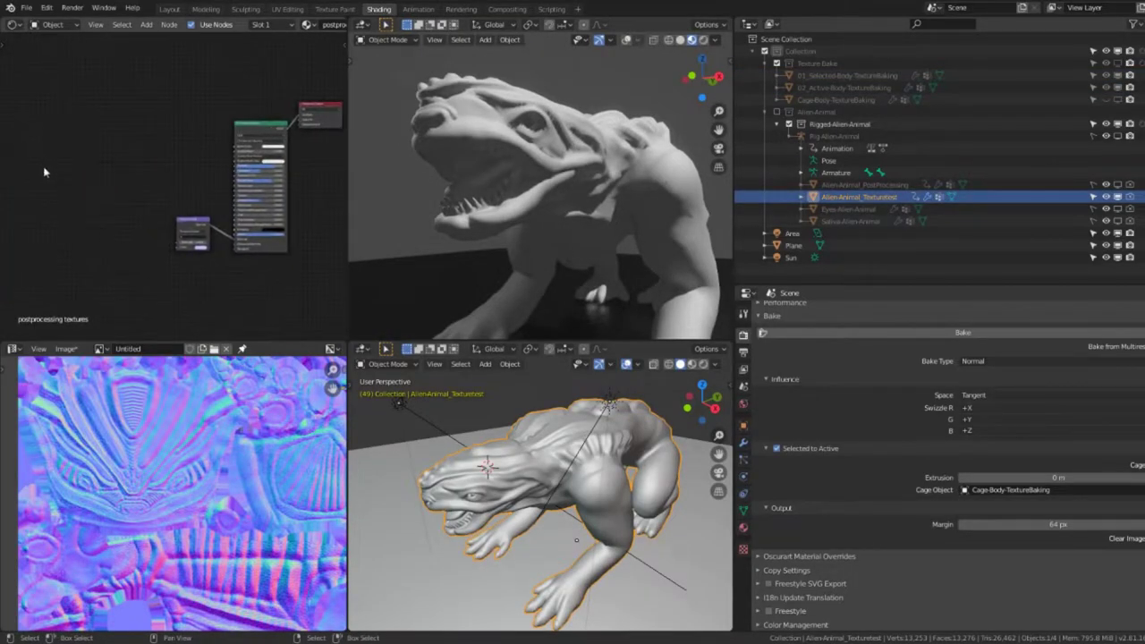
{"action": "scroll", "coordinate": [86, 149], "scroll_direction": "up", "scroll_amount": 1}
{"action": "key", "text": "shift+a"}
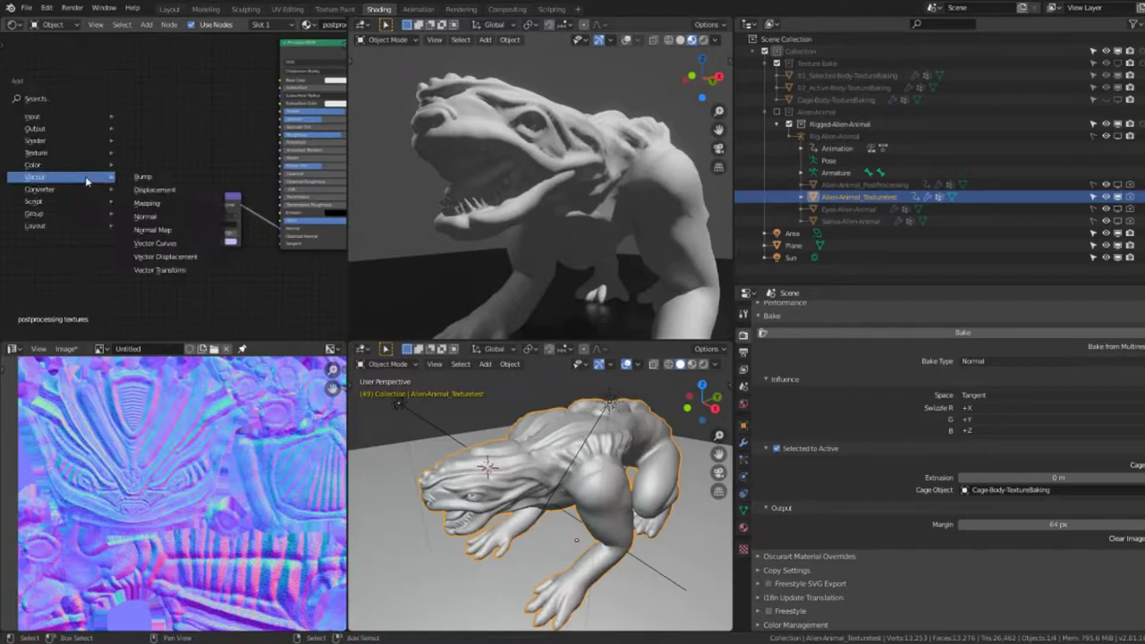
{"action": "left_click", "coordinate": [75, 349]}
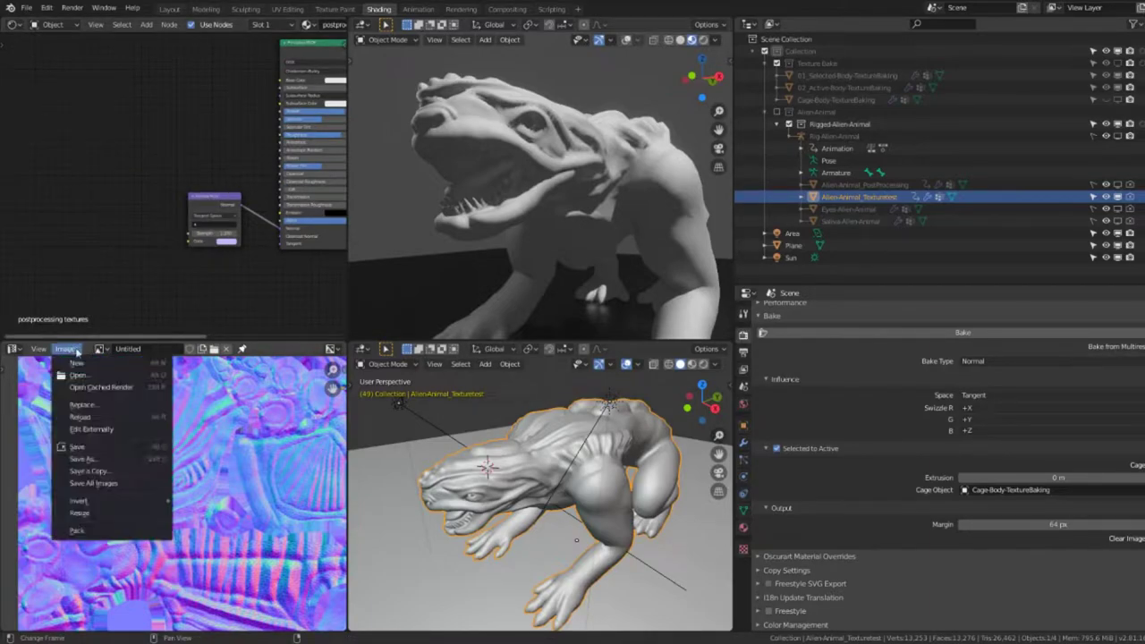
{"action": "left_click", "coordinate": [82, 459]}
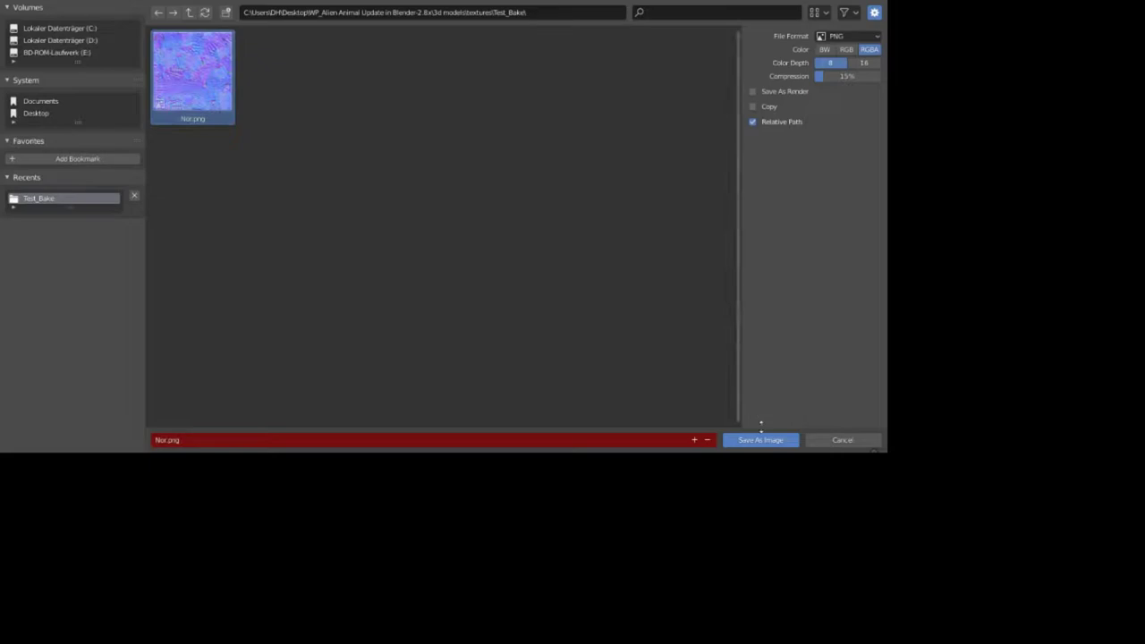
{"action": "left_click", "coordinate": [760, 439]}
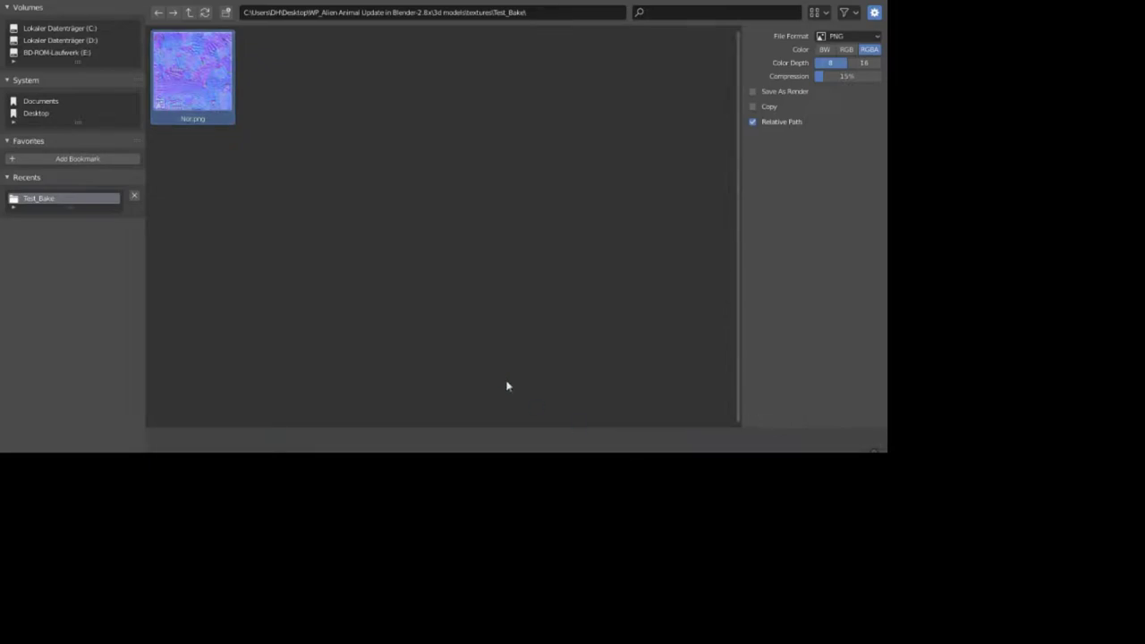
{"action": "key", "text": "shift+a"}
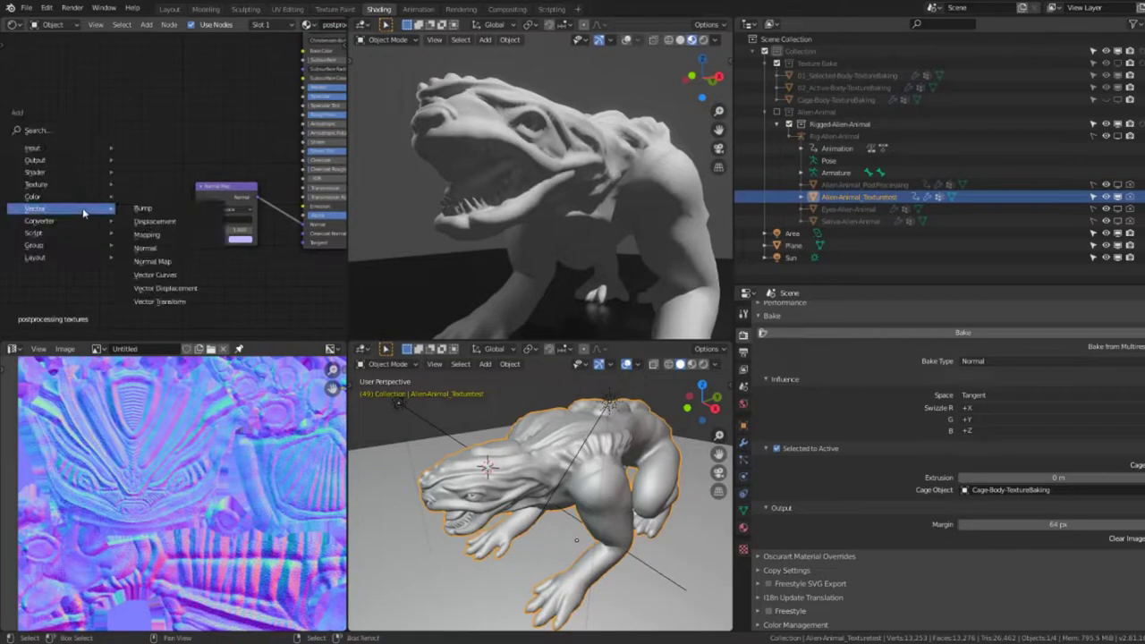
- Add an Image Texture node beside the Normal Map node and load textures/Test_Bake/Nor.png
{"action": "left_click", "coordinate": [179, 283]}
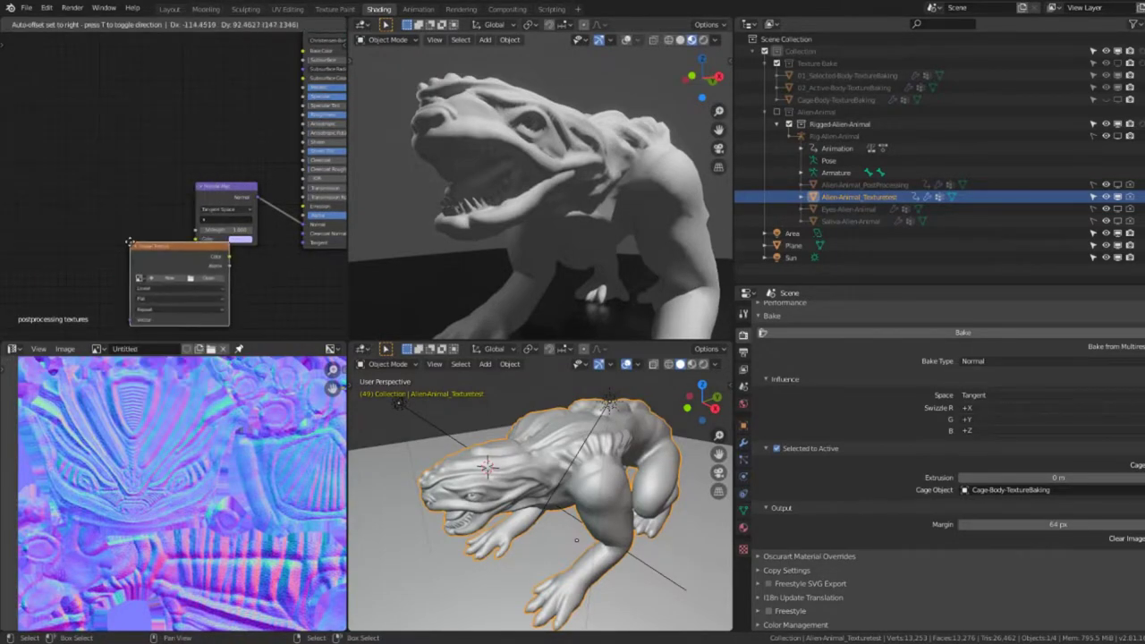
{"action": "left_click", "coordinate": [54, 181]}
{"action": "scroll", "coordinate": [148, 213], "scroll_direction": "up", "scroll_amount": 1}
{"action": "left_click", "coordinate": [157, 226]}
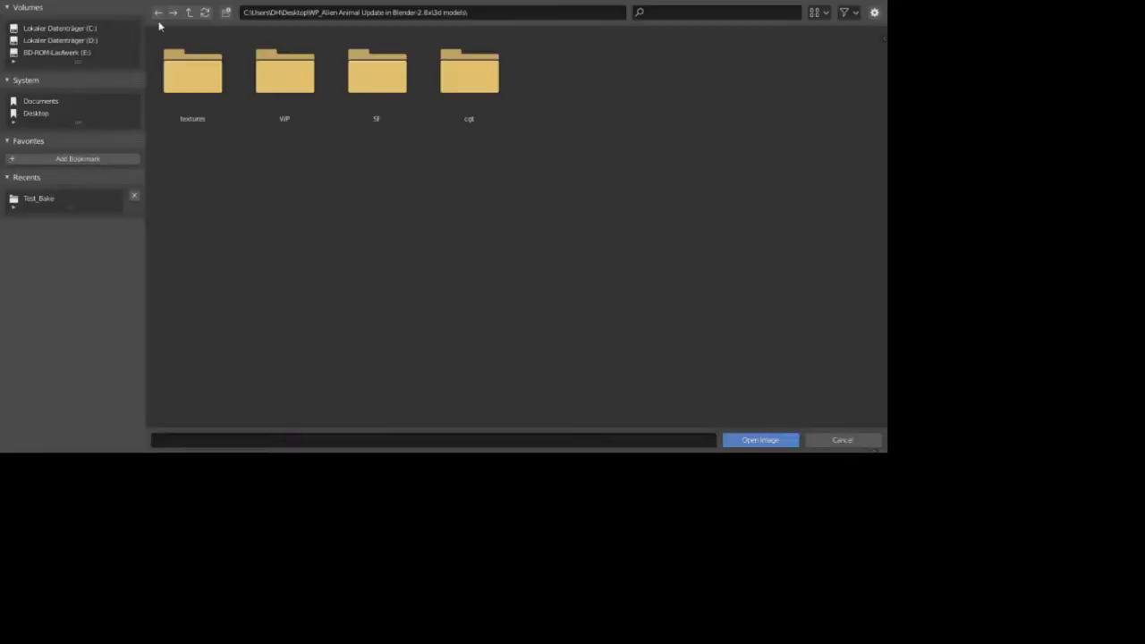
{"action": "double_click", "coordinate": [196, 81]}
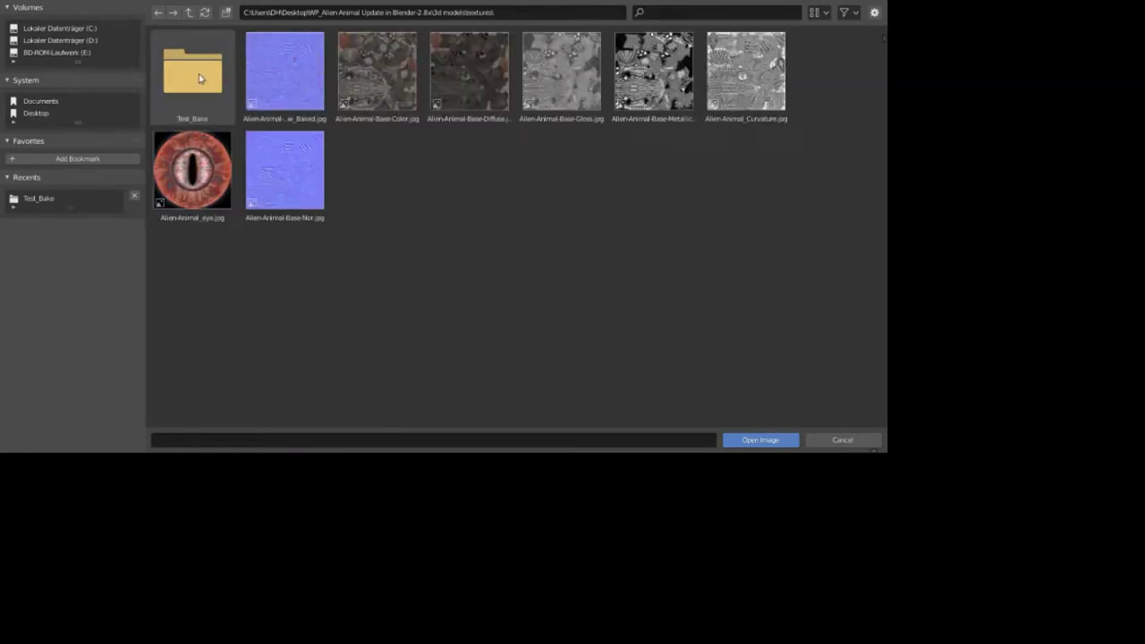
{"action": "double_click", "coordinate": [212, 87]}
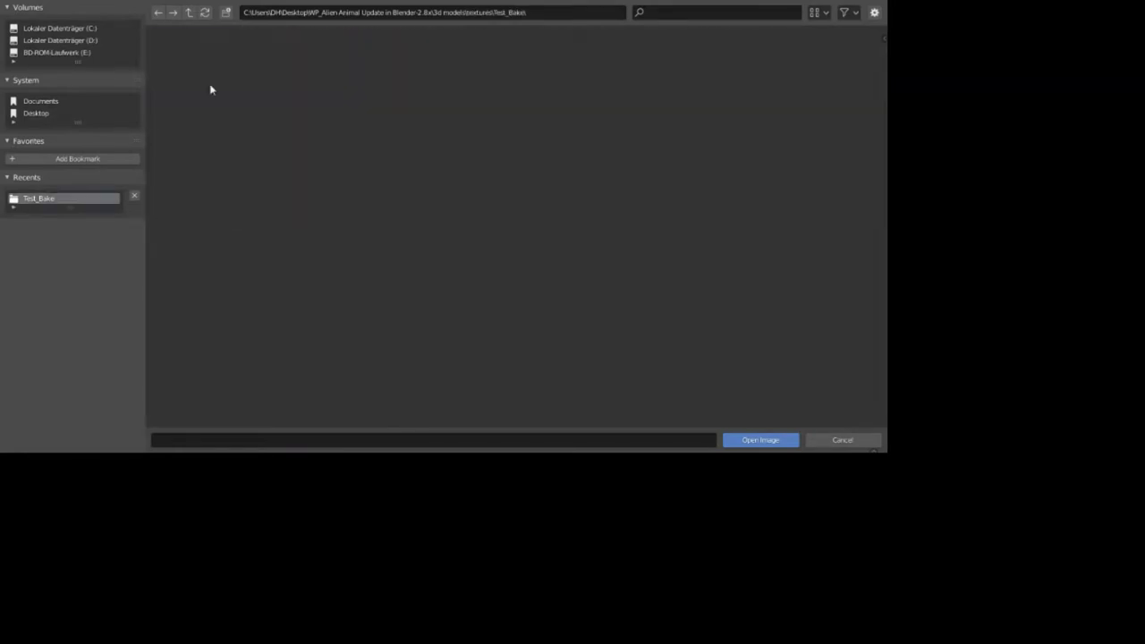
{"action": "left_click", "coordinate": [186, 106]}
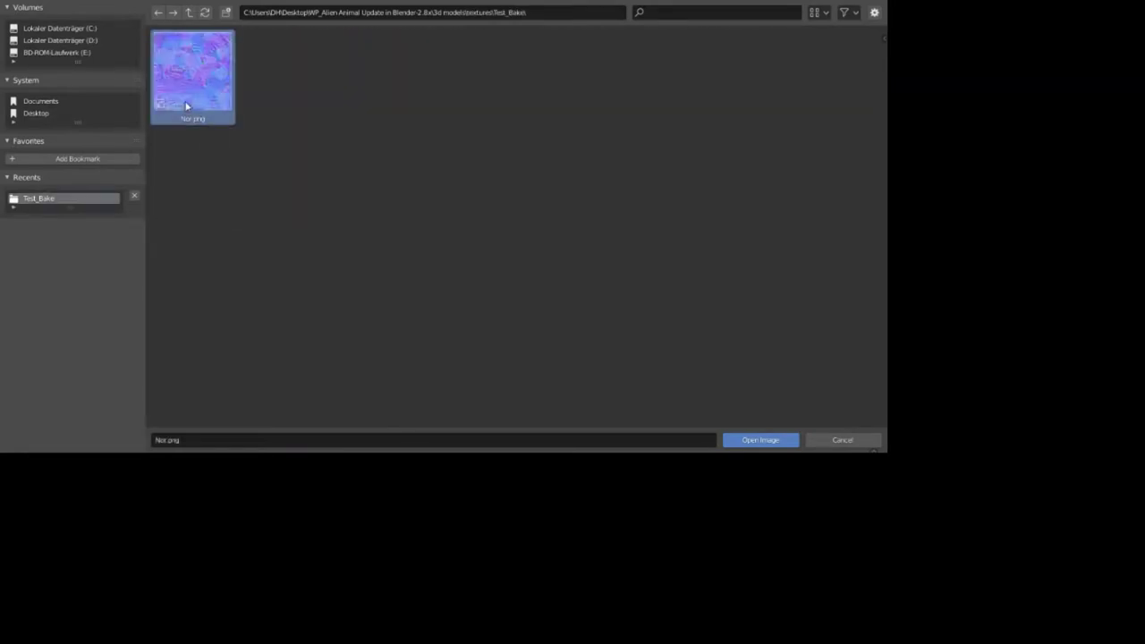
{"action": "left_click", "coordinate": [774, 440]}
- Zoom and orbit around the creature's head to inspect the baked normal detail
{"action": "scroll", "coordinate": [130, 150], "scroll_direction": "up", "scroll_amount": 1}
{"action": "scroll", "coordinate": [131, 150], "scroll_direction": "up", "scroll_amount": 2}
{"action": "scroll", "coordinate": [131, 150], "scroll_direction": "up", "scroll_amount": 2}
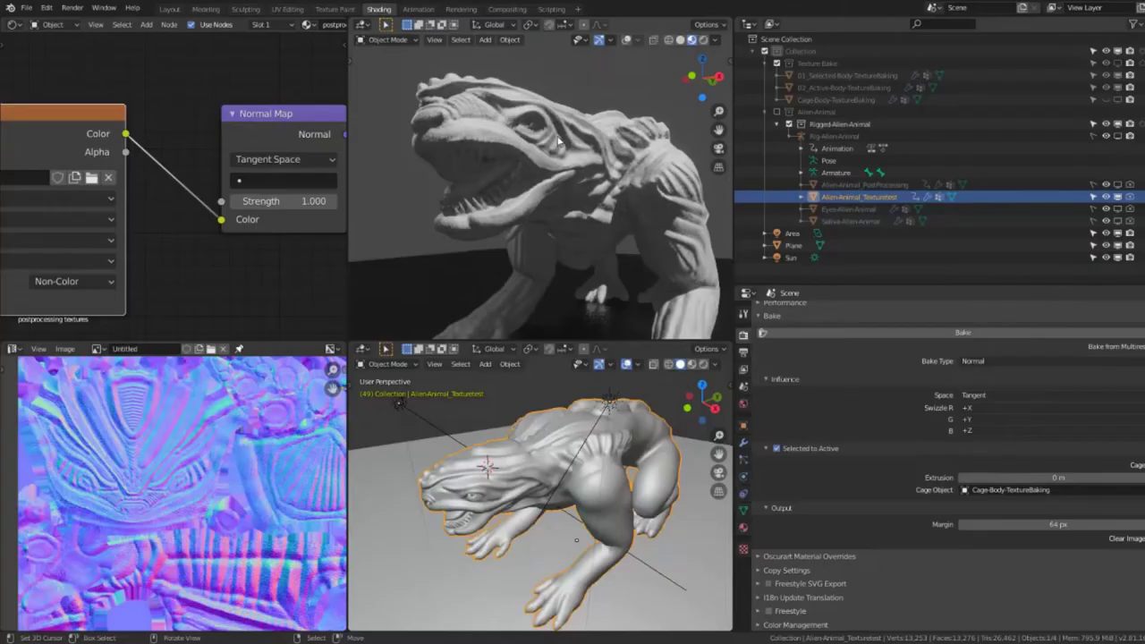
{"action": "scroll", "coordinate": [552, 185], "scroll_direction": "up", "scroll_amount": 2}
{"action": "scroll", "coordinate": [552, 185], "scroll_direction": "up", "scroll_amount": 3}
{"action": "scroll", "coordinate": [538, 168], "scroll_direction": "up", "scroll_amount": 2}
{"action": "mouse_move", "coordinate": [539, 168]}
{"action": "middle_mouse_down"}
{"action": "mouse_move", "coordinate": [618, 179]}
{"action": "mouse_move", "coordinate": [569, 167]}
{"action": "middle_mouse_up"}
{"action": "scroll", "coordinate": [569, 166], "scroll_direction": "down", "scroll_amount": 3}
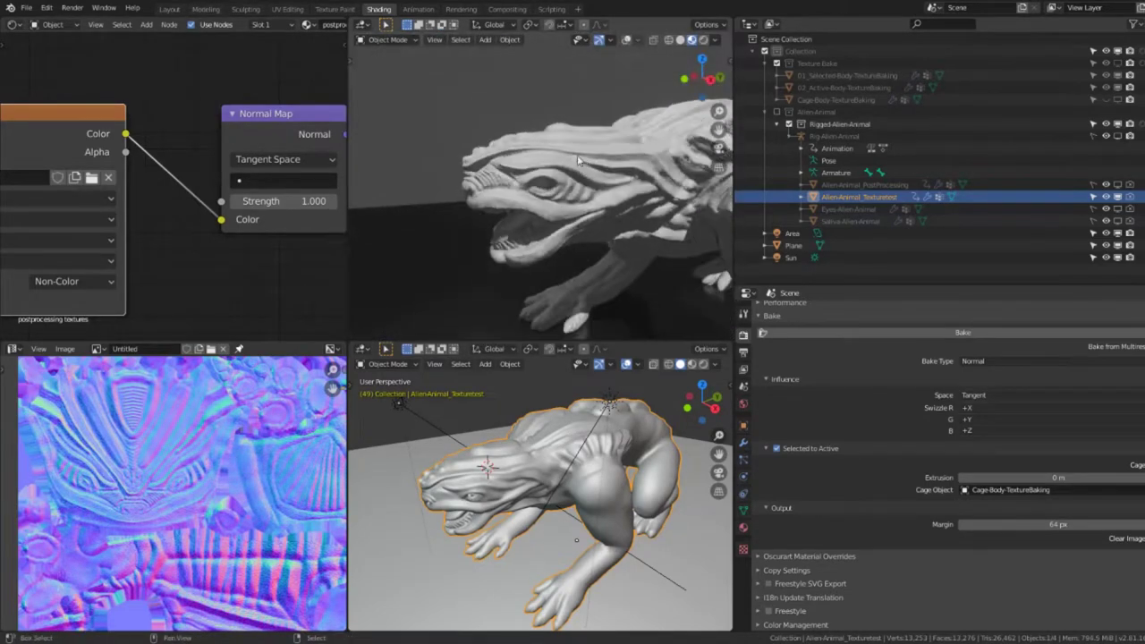
{"action": "scroll", "coordinate": [570, 167], "scroll_direction": "down", "scroll_amount": 3}
{"action": "scroll", "coordinate": [257, 134], "scroll_direction": "down", "scroll_amount": 2}
- Lower the Principled BSDF Roughness to 0.214 and examine the glossy skin up close
{"action": "middle_click_drag", "start_coordinate": [257, 134], "coordinate": [224, 176]}
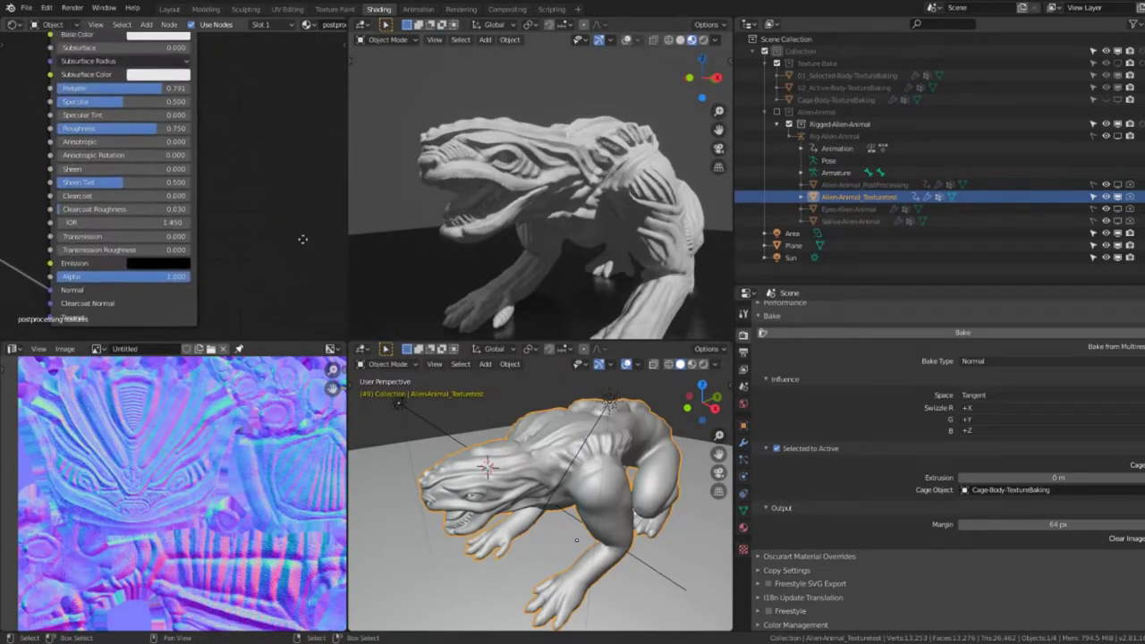
{"action": "left_click_drag", "start_coordinate": [193, 160], "coordinate": [125, 159]}
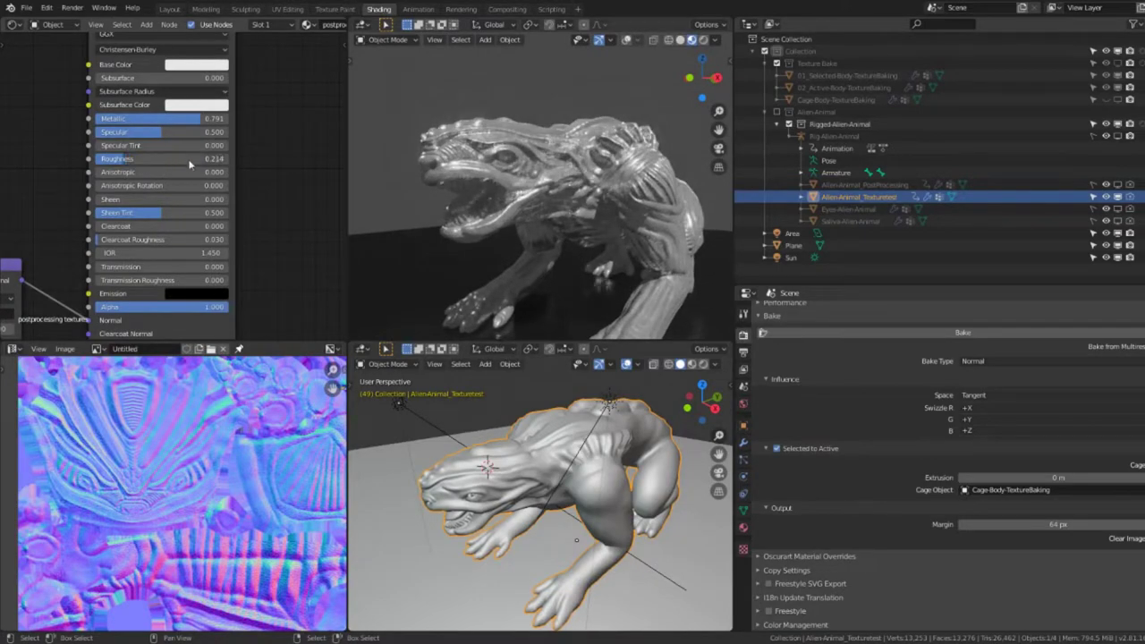
{"action": "scroll", "coordinate": [543, 170], "scroll_direction": "up", "scroll_amount": 4}
{"action": "scroll", "coordinate": [543, 170], "scroll_direction": "down", "scroll_amount": 1}
{"action": "middle_click_drag", "start_coordinate": [543, 170], "coordinate": [541, 227]}
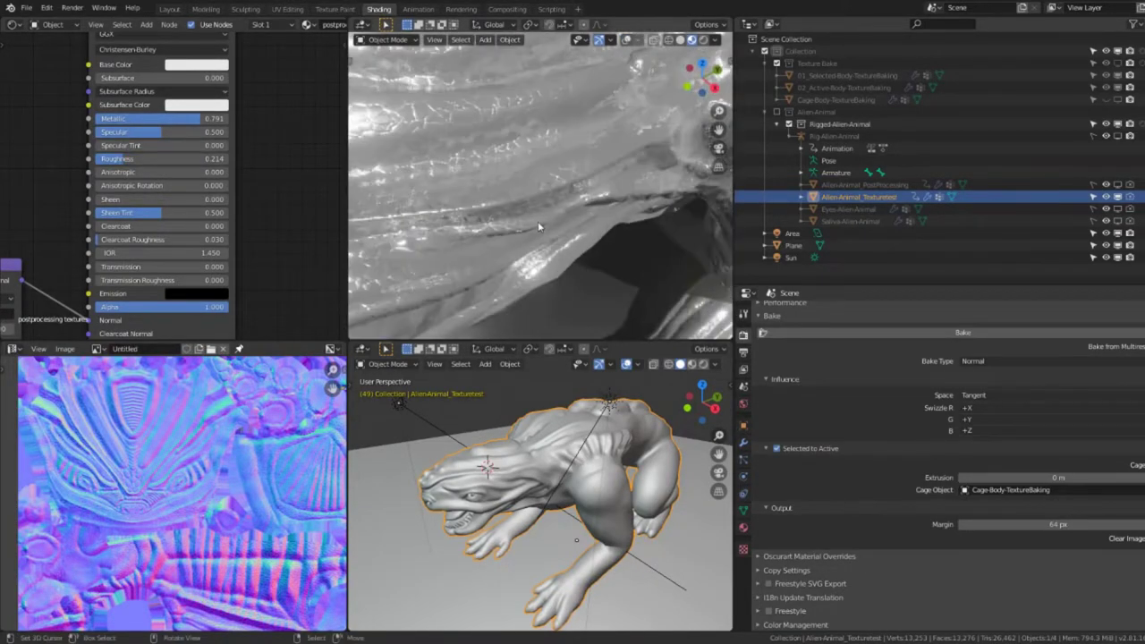
{"action": "middle_click_drag", "start_coordinate": [213, 265], "coordinate": [282, 203]}
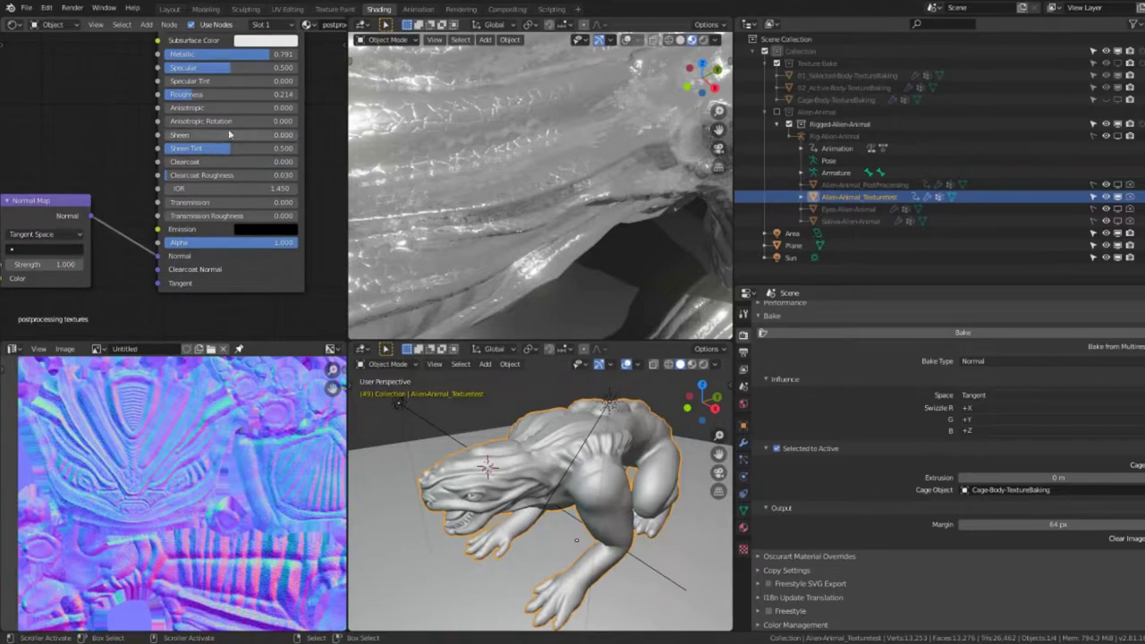
- Raise Roughness back to about 0.72, frame the creature, and hide Rigged-Alien-Animal
{"action": "middle_click_drag", "start_coordinate": [229, 134], "coordinate": [226, 123]}
{"action": "left_click_drag", "start_coordinate": [202, 143], "coordinate": [259, 143]}
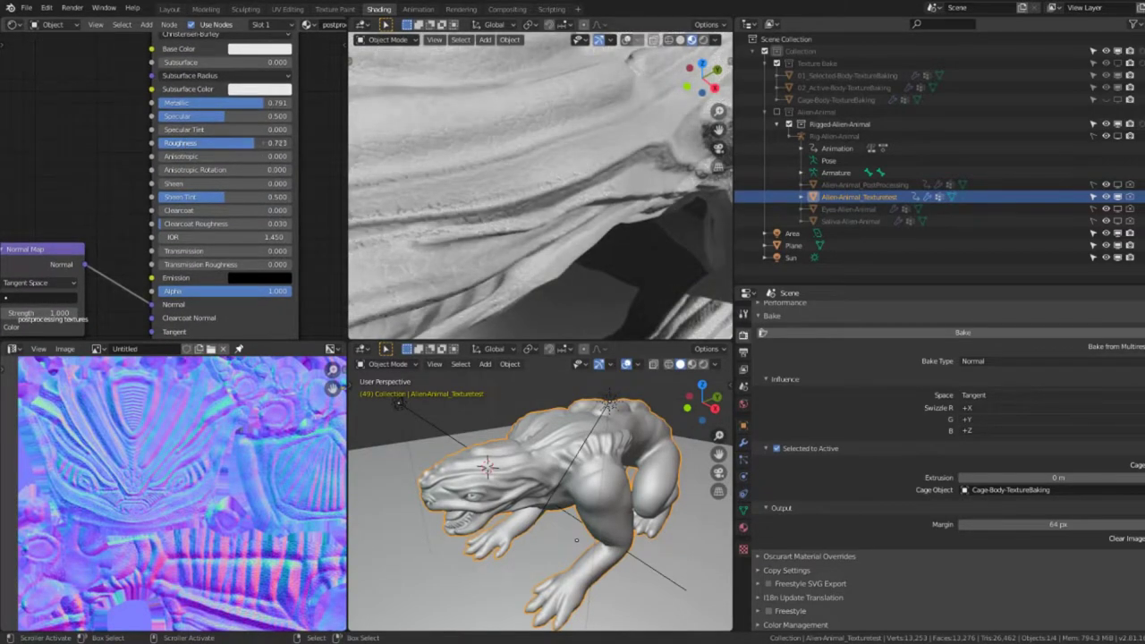
{"action": "key", "text": "KP_Decimal"}
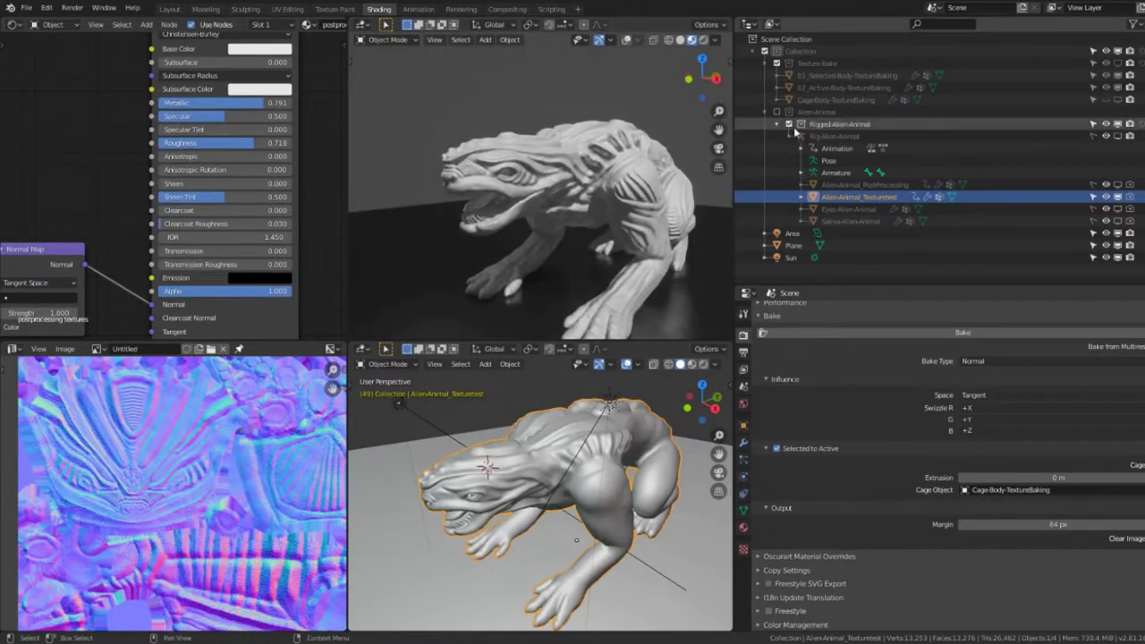
{"action": "left_click", "coordinate": [1117, 124]}
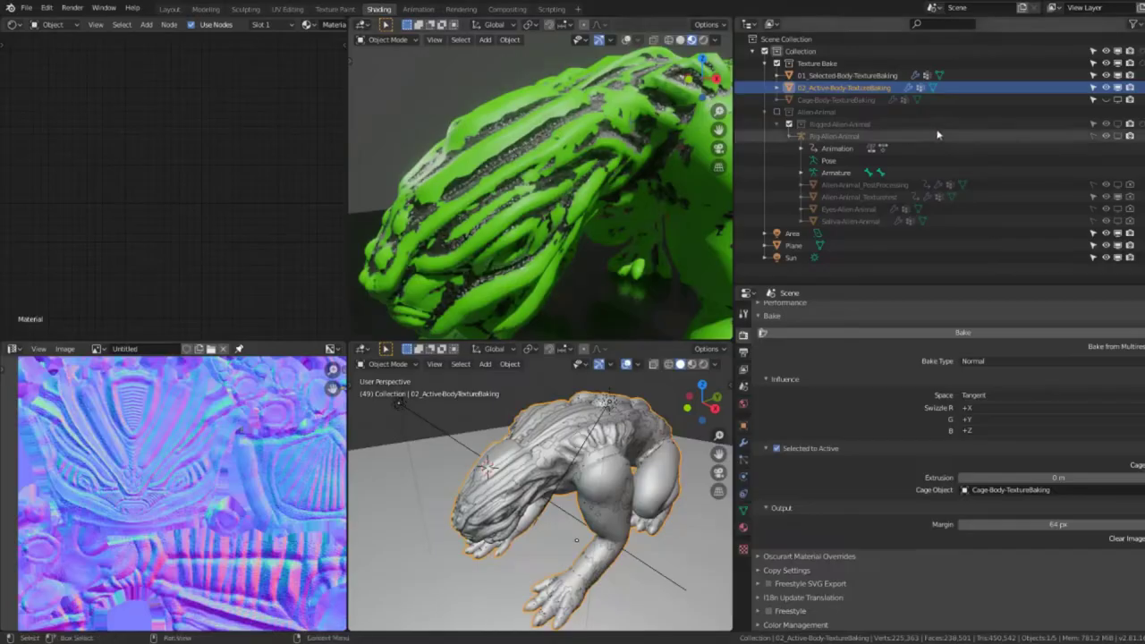
- Make Color Texture Output the active node and select 01_Selected with 02_Active-Body-TextureBaking active
{"action": "left_click", "coordinate": [841, 75]}
{"action": "key", "text": "g"}
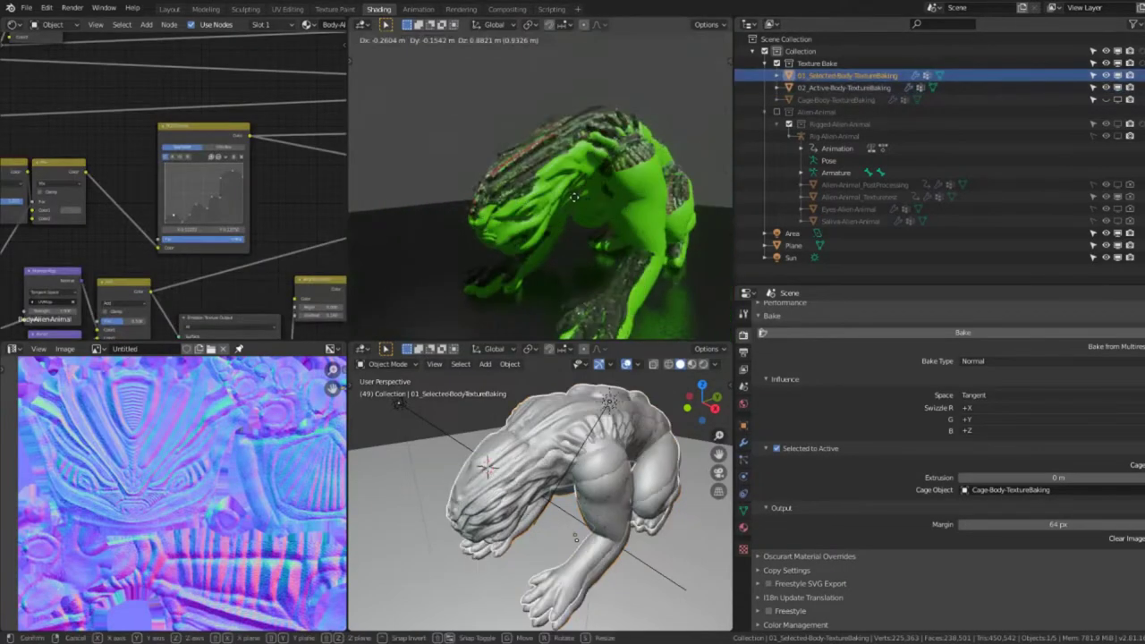
{"action": "right_click", "coordinate": [573, 197]}
{"action": "middle_click_drag", "start_coordinate": [304, 224], "coordinate": [218, 165]}
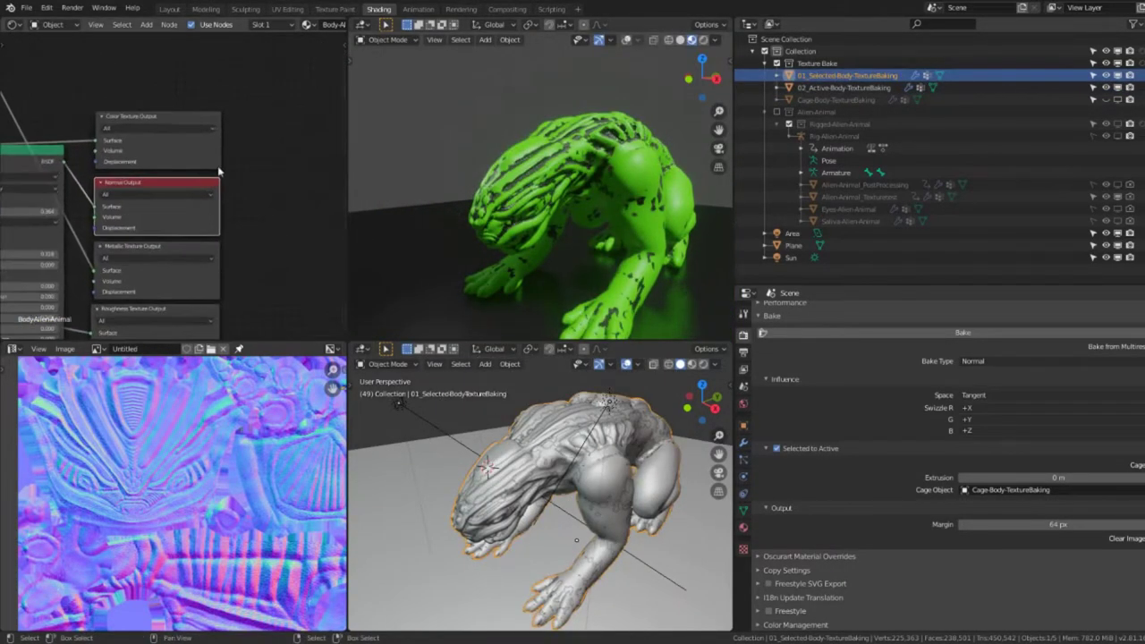
{"action": "scroll", "coordinate": [217, 166], "scroll_direction": "up", "scroll_amount": 1}
{"action": "left_click", "coordinate": [156, 101]}
{"action": "key", "text": "g"}
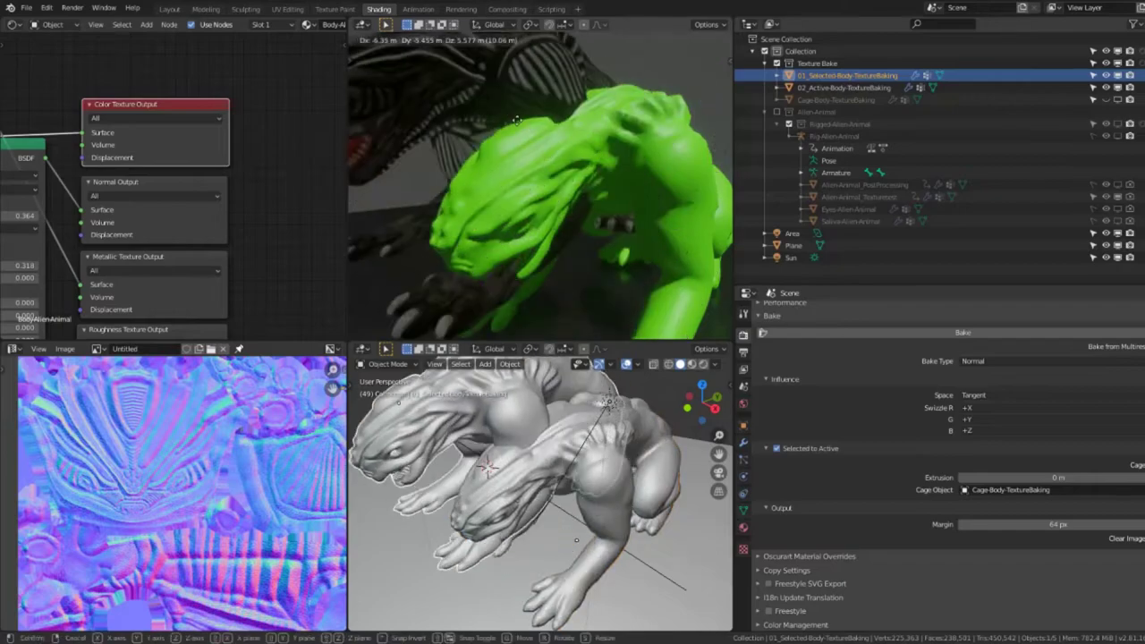
{"action": "right_click", "coordinate": [516, 119]}
{"action": "left_click", "coordinate": [674, 167], "text": "shift"}
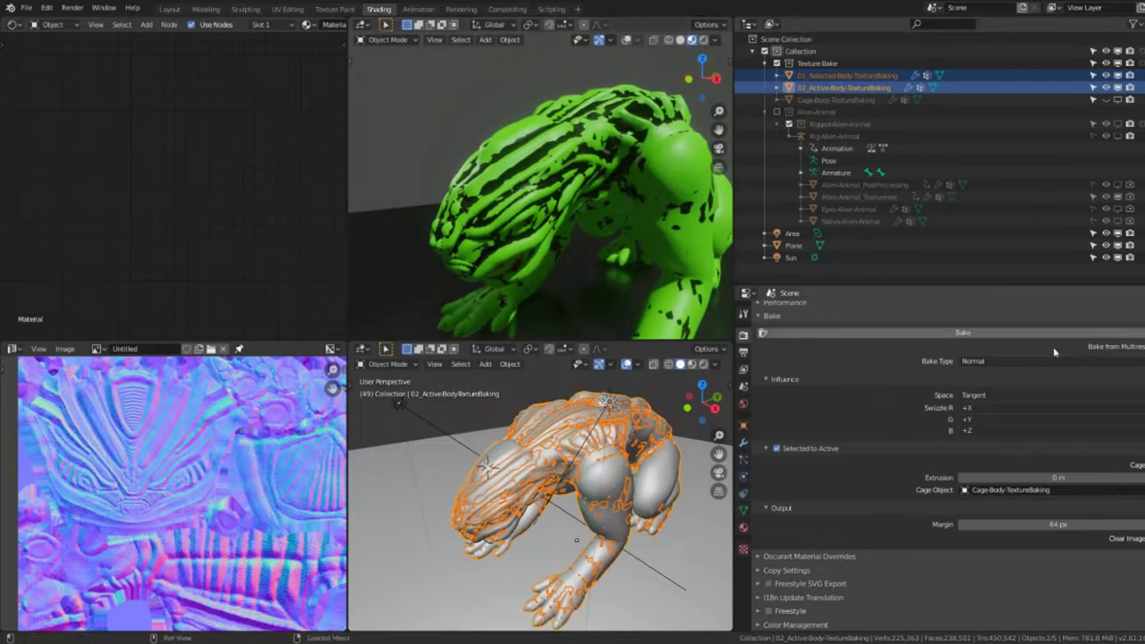
- Set the Bake Type to Combined and start baking onto the low-poly body
{"action": "left_click", "coordinate": [988, 361]}
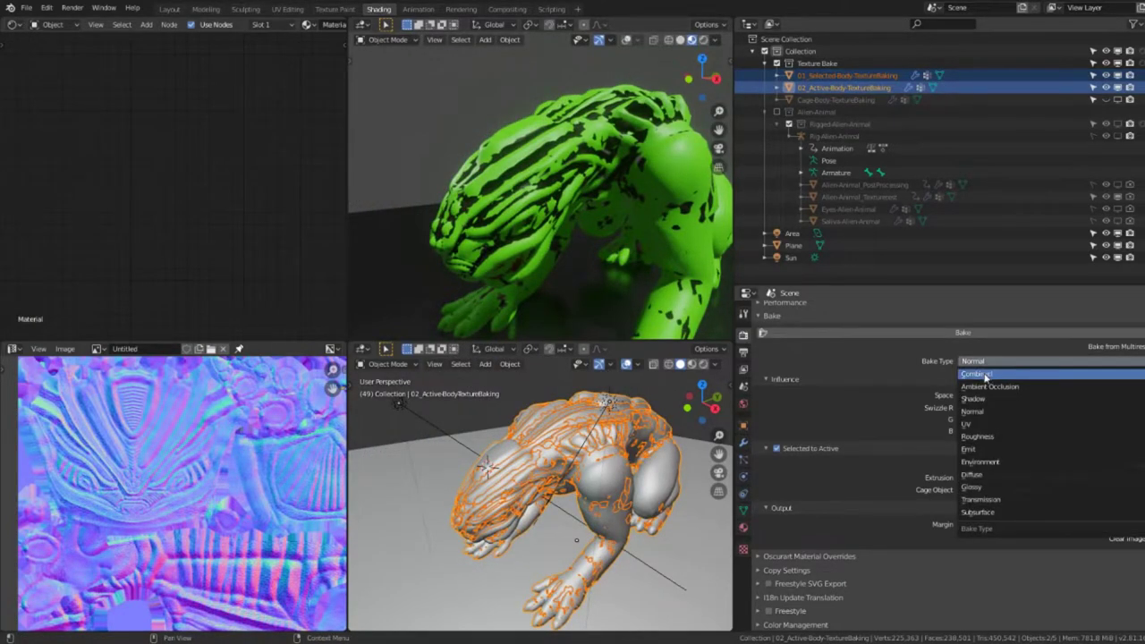
{"action": "left_click", "coordinate": [986, 376]}
{"action": "scroll", "coordinate": [894, 466], "scroll_direction": "up", "scroll_amount": 7}
{"action": "scroll", "coordinate": [894, 466], "scroll_direction": "down", "scroll_amount": 1}
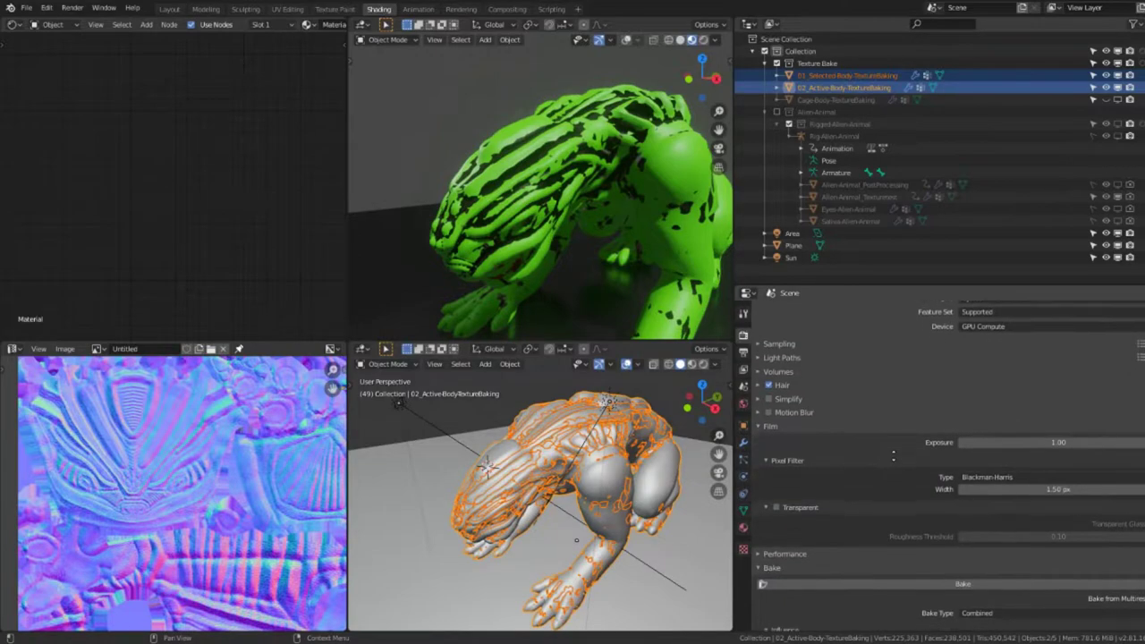
{"action": "left_click", "coordinate": [788, 342]}
{"action": "scroll", "coordinate": [1062, 374], "scroll_direction": "down", "scroll_amount": 3}
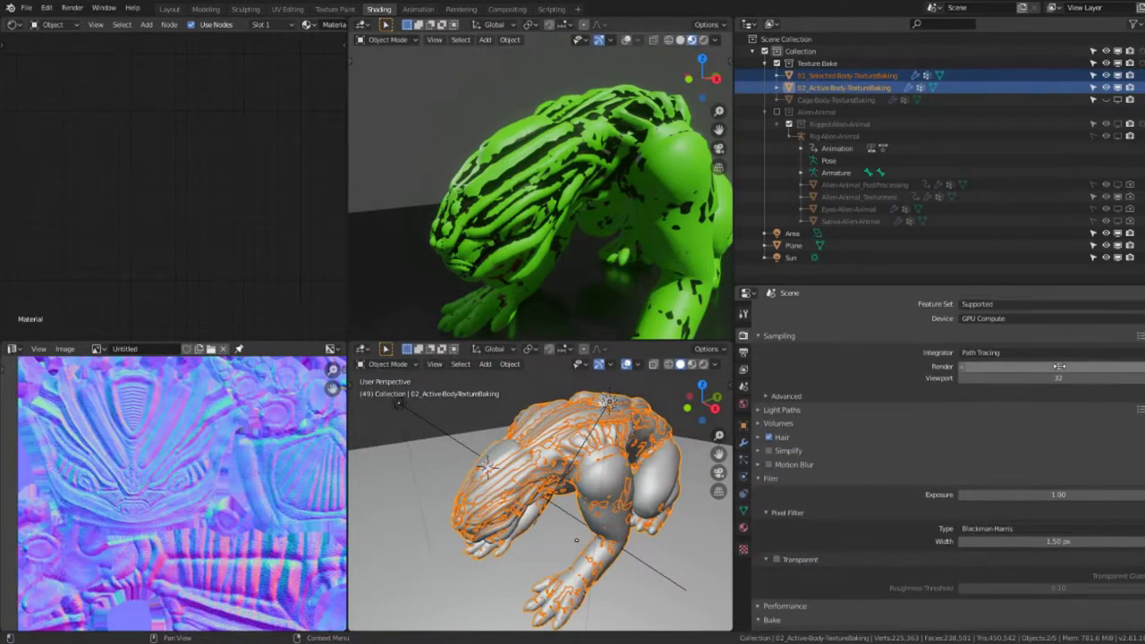
{"action": "scroll", "coordinate": [1065, 351], "scroll_direction": "down", "scroll_amount": 5}
{"action": "scroll", "coordinate": [929, 393], "scroll_direction": "up", "scroll_amount": 1}
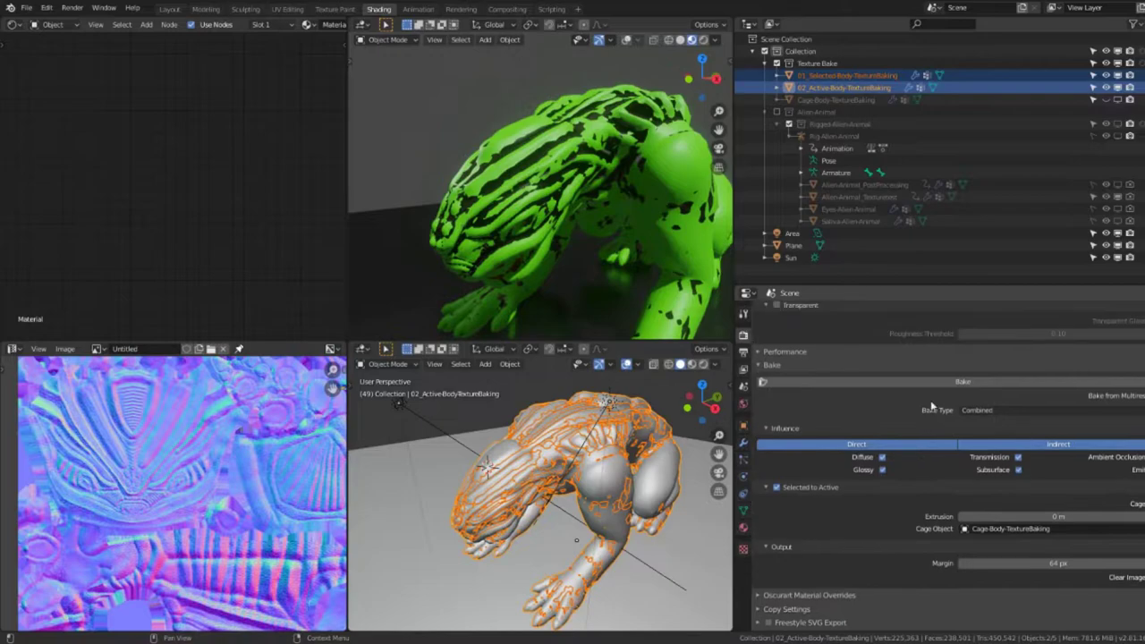
{"action": "left_click", "coordinate": [930, 380]}
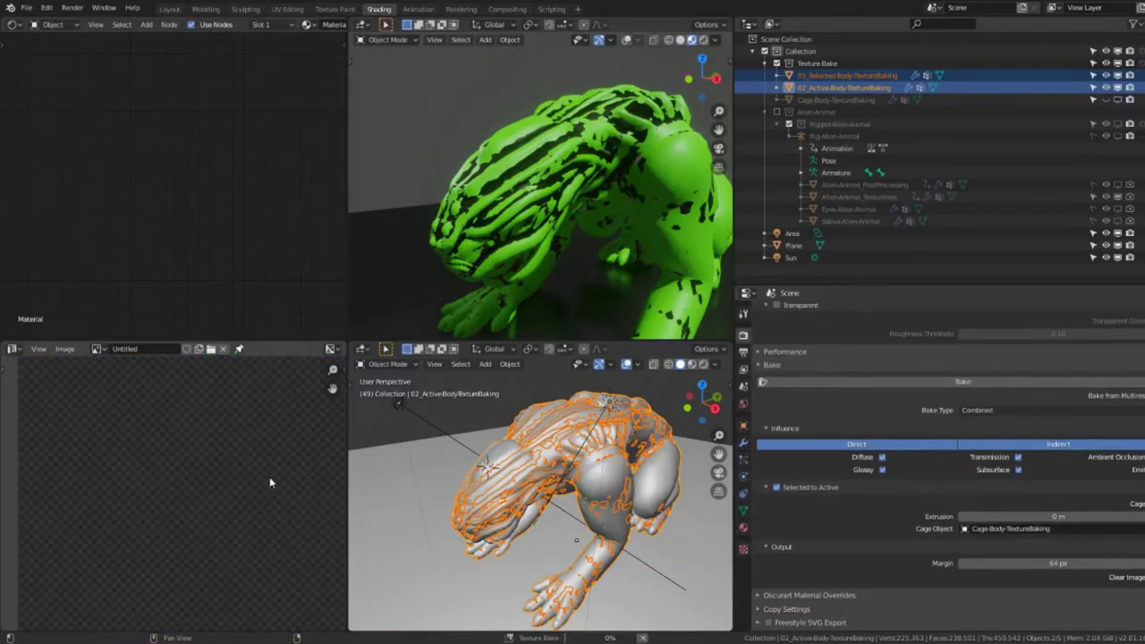
- Save the finished Combined bake image as Col.png in the Test_Bake folder
{"action": "scroll", "coordinate": [152, 463], "scroll_direction": "up", "scroll_amount": 3}
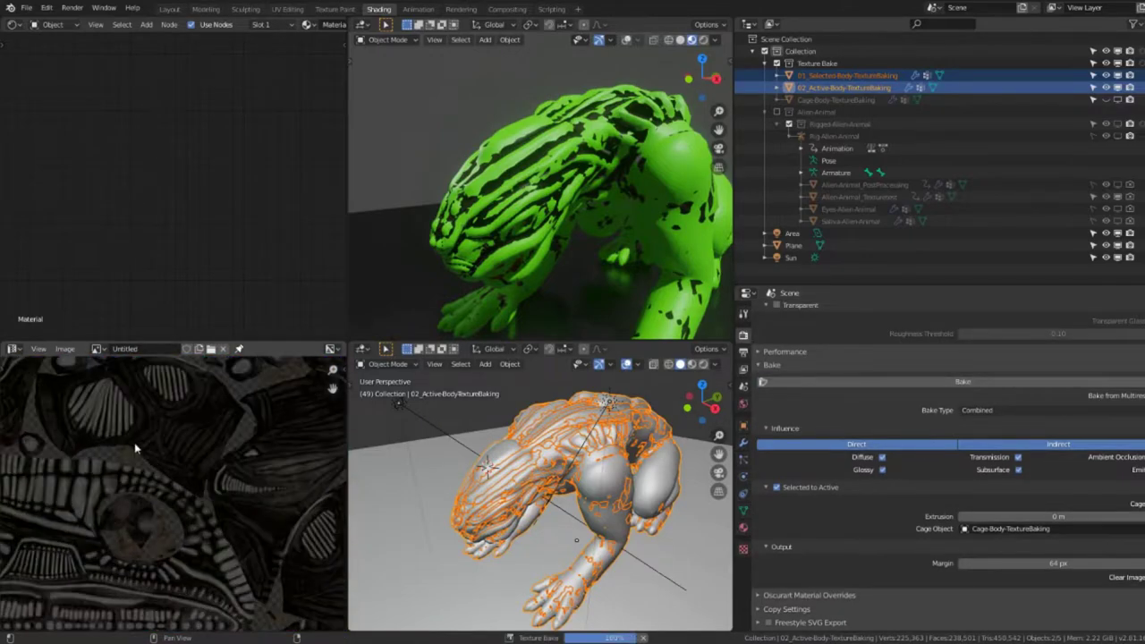
{"action": "scroll", "coordinate": [178, 473], "scroll_direction": "down", "scroll_amount": 2}
{"action": "scroll", "coordinate": [216, 503], "scroll_direction": "up", "scroll_amount": 2}
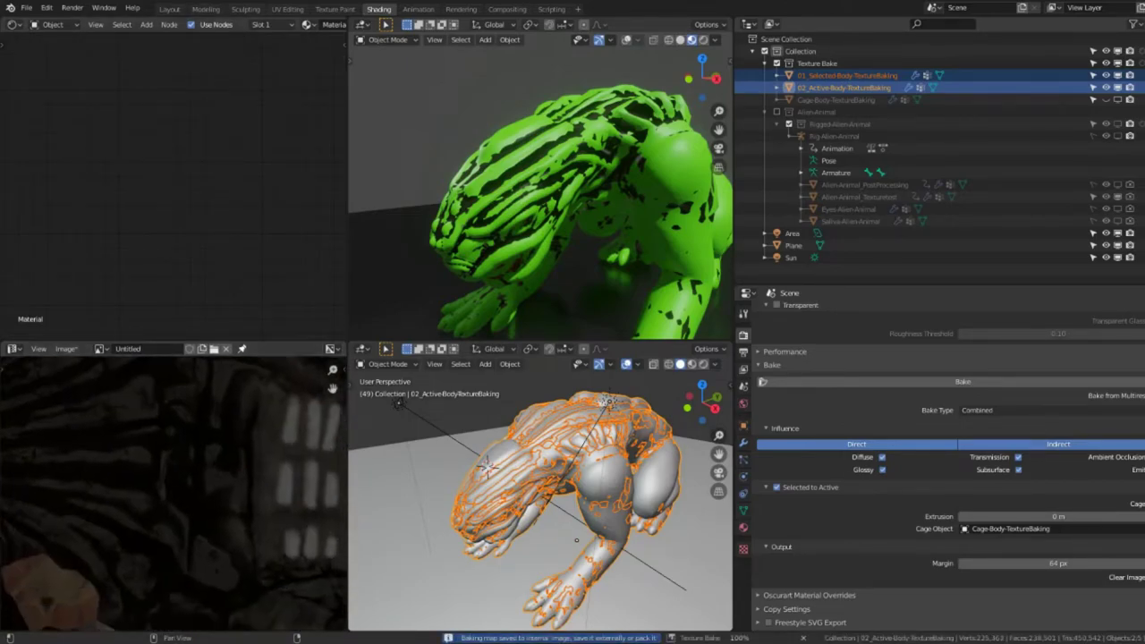
{"action": "scroll", "coordinate": [230, 491], "scroll_direction": "down", "scroll_amount": 2}
{"action": "scroll", "coordinate": [231, 491], "scroll_direction": "down", "scroll_amount": 2}
{"action": "left_click", "coordinate": [68, 349]}
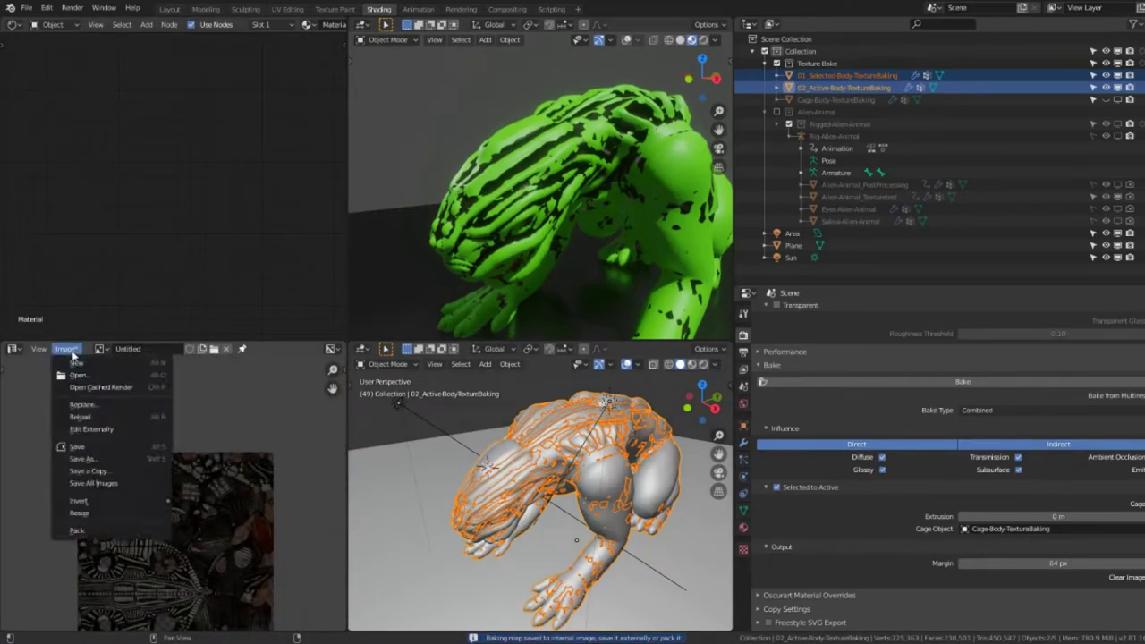
{"action": "left_click", "coordinate": [114, 459]}
{"action": "left_click", "coordinate": [198, 440]}
{"action": "type", "text": "Col"}
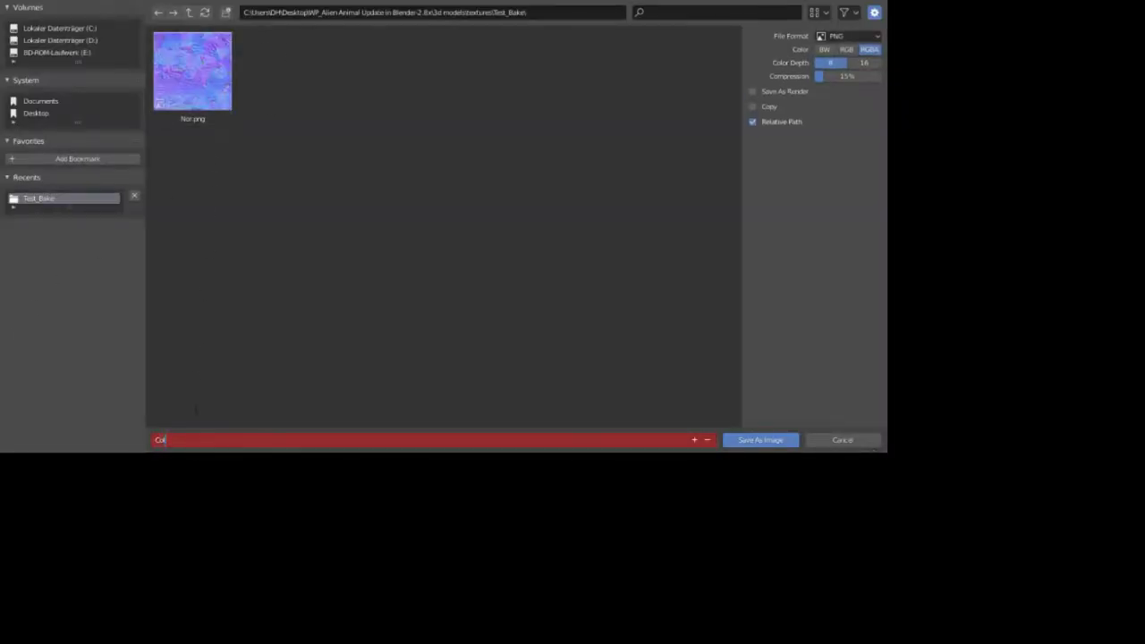
{"action": "type", "text": "or"}
{"action": "key", "text": "Return"}
{"action": "left_click", "coordinate": [735, 439]}
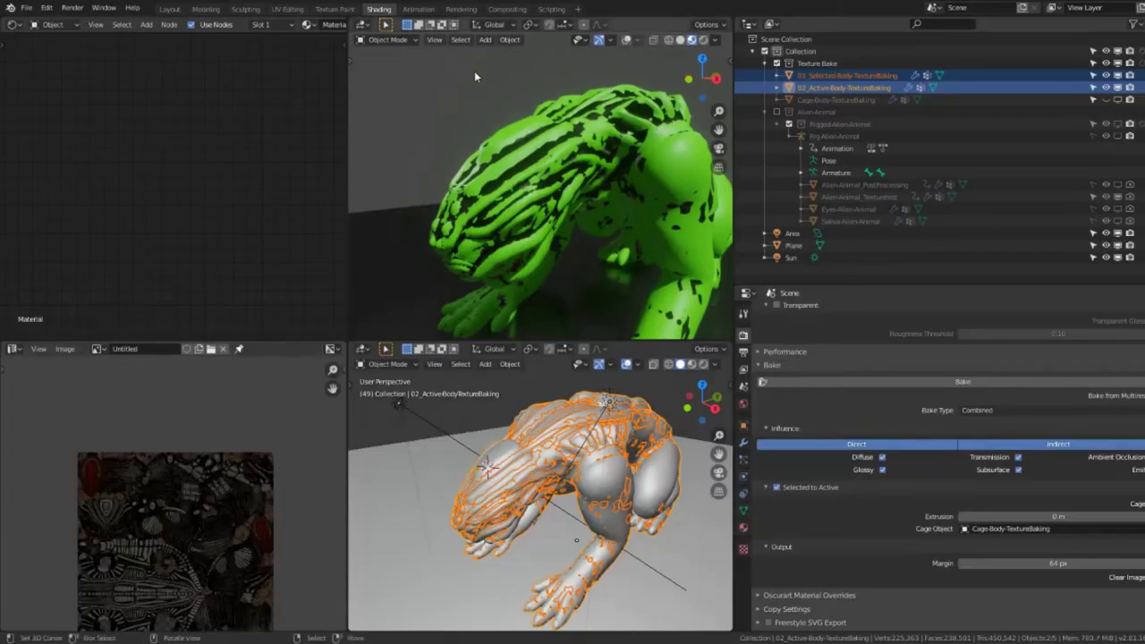
- Select the high-detail body, add the low-poly bake body as active, and bake the metallic map
{"action": "left_click", "coordinate": [525, 156]}
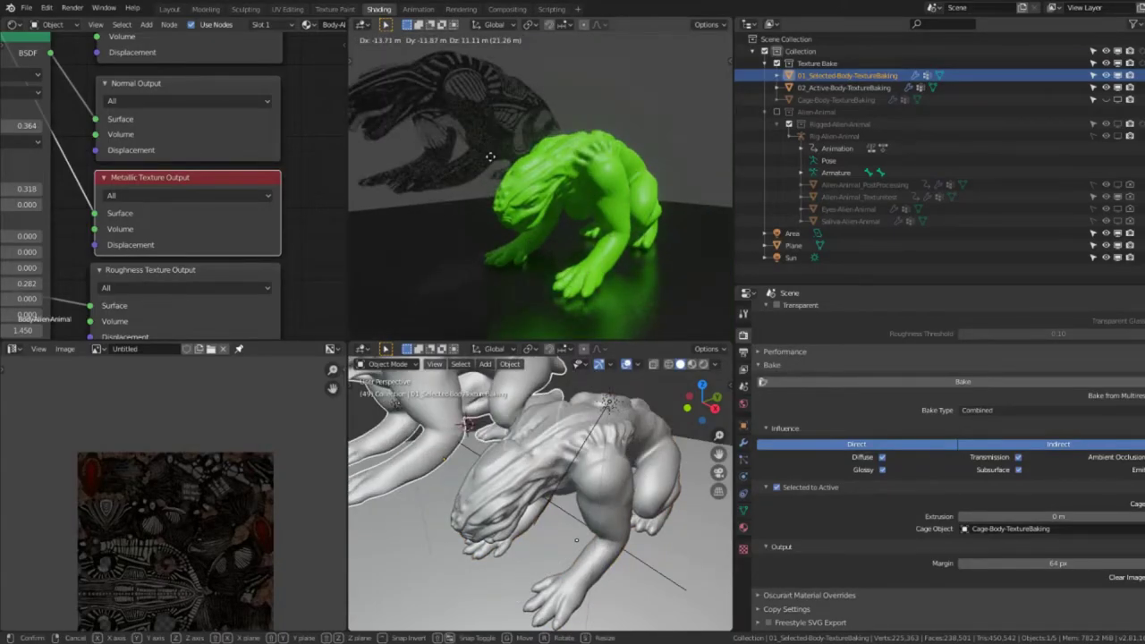
{"action": "right_click", "coordinate": [490, 157]}
{"action": "left_click", "coordinate": [684, 166], "text": "shift"}
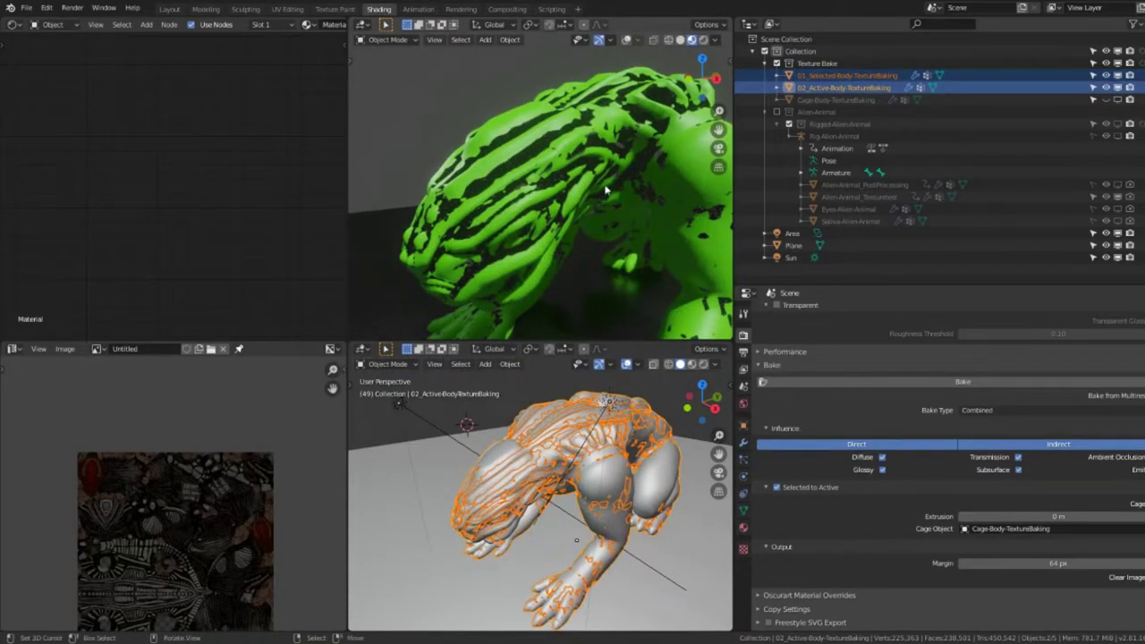
{"action": "left_click", "coordinate": [921, 383]}
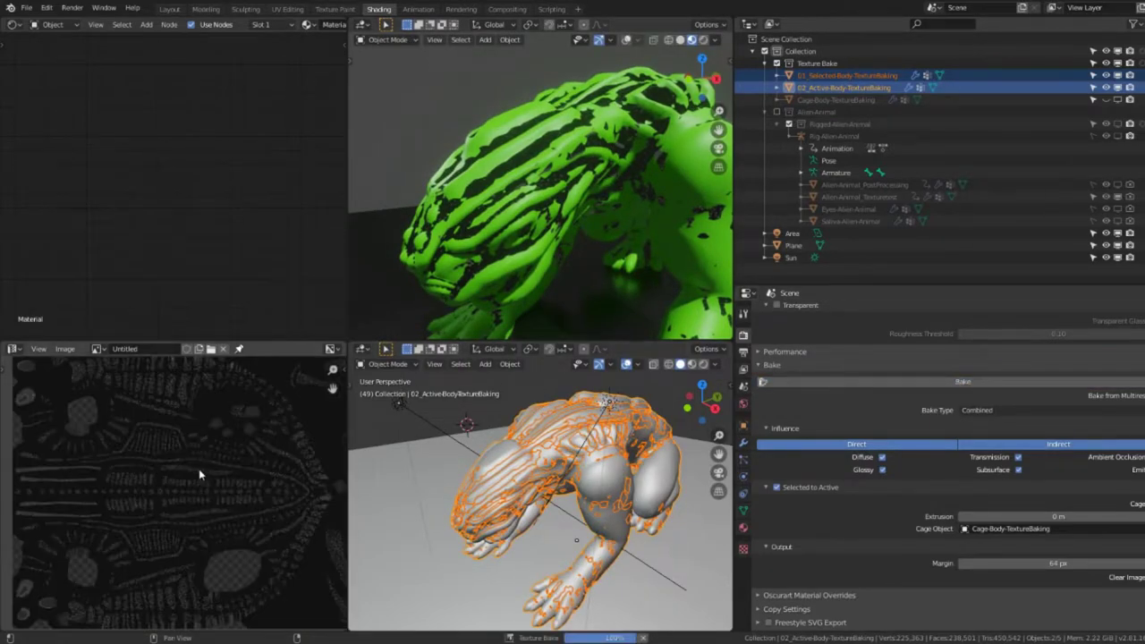
- Save the baked metallic image as Met.png in the Test_Bake folder
{"action": "left_click", "coordinate": [845, 75]}
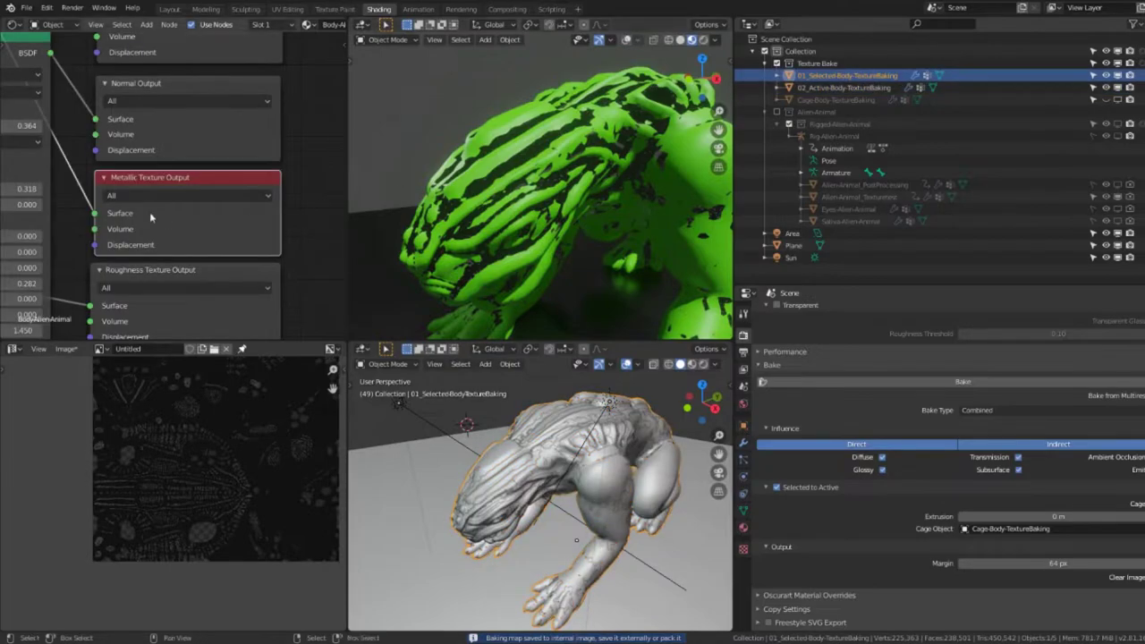
{"action": "left_click", "coordinate": [68, 349]}
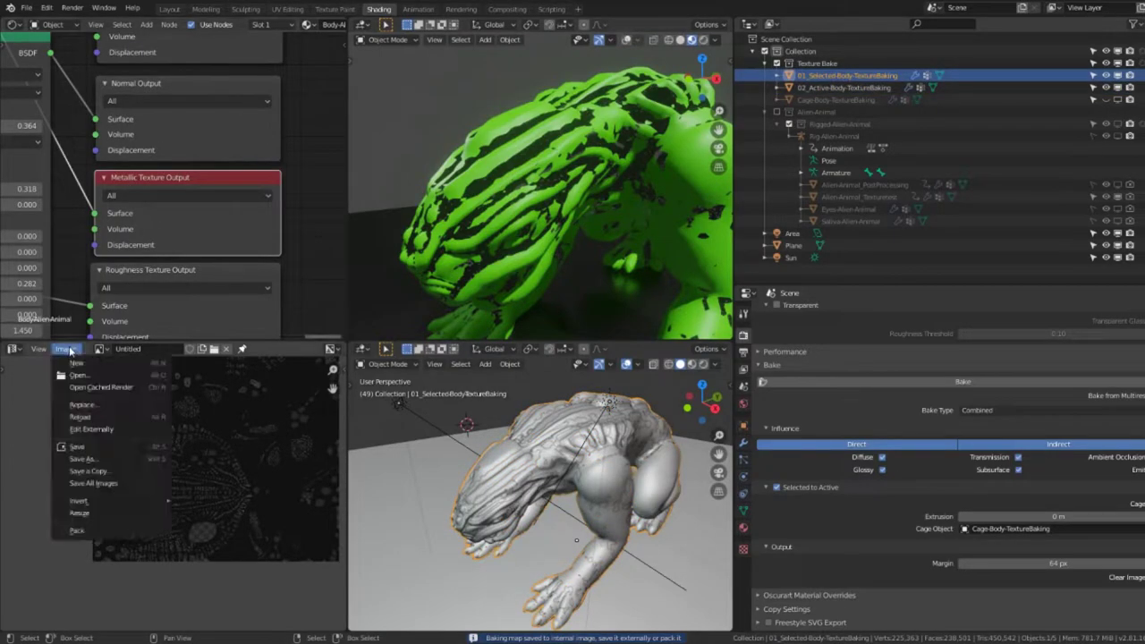
{"action": "left_click", "coordinate": [115, 459]}
{"action": "type", "text": "Met"}
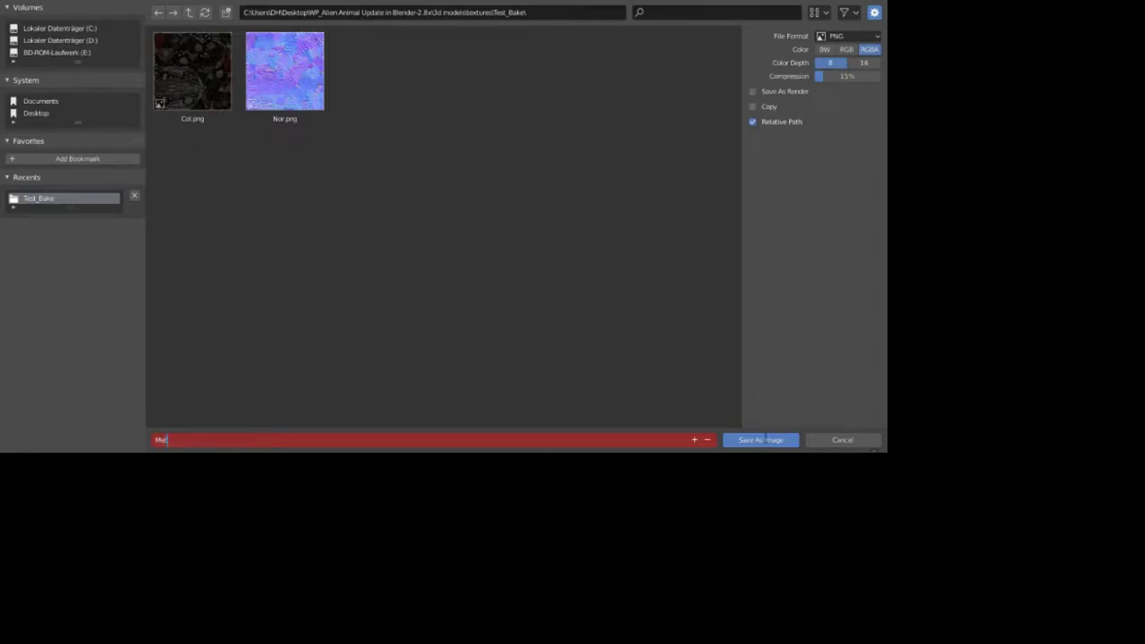
{"action": "left_click", "coordinate": [765, 440]}
{"action": "left_click", "coordinate": [771, 439]}
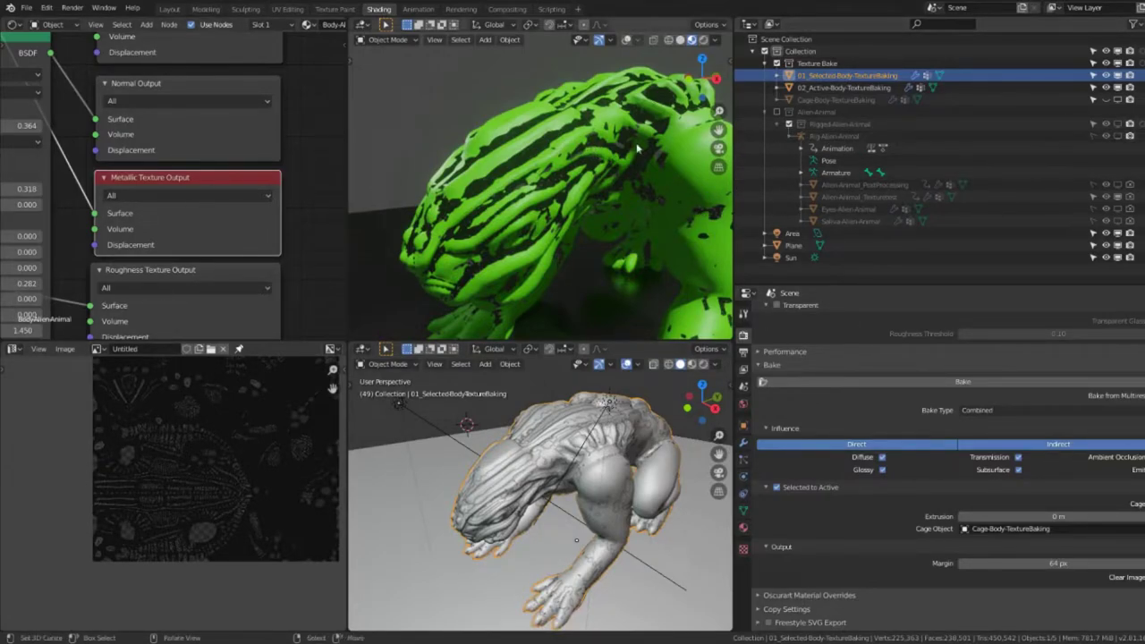
- Bake the roughness map with 02_Active-Body added as the active bake target
{"action": "middle_click_drag", "start_coordinate": [191, 269], "coordinate": [221, 190]}
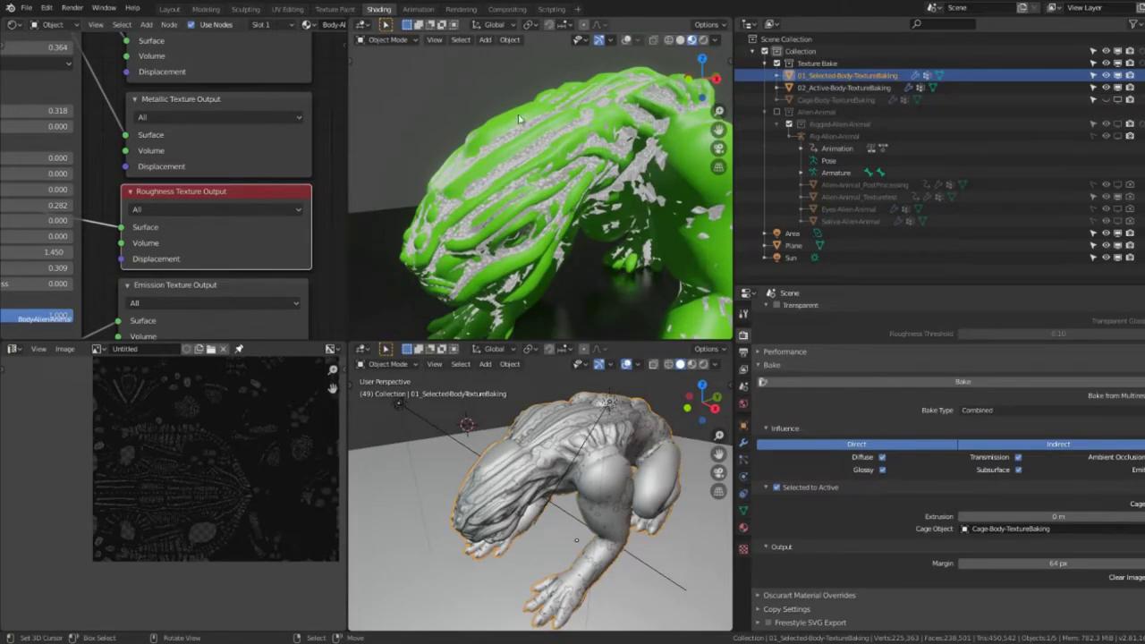
{"action": "left_click", "coordinate": [845, 87], "text": "ctrl"}
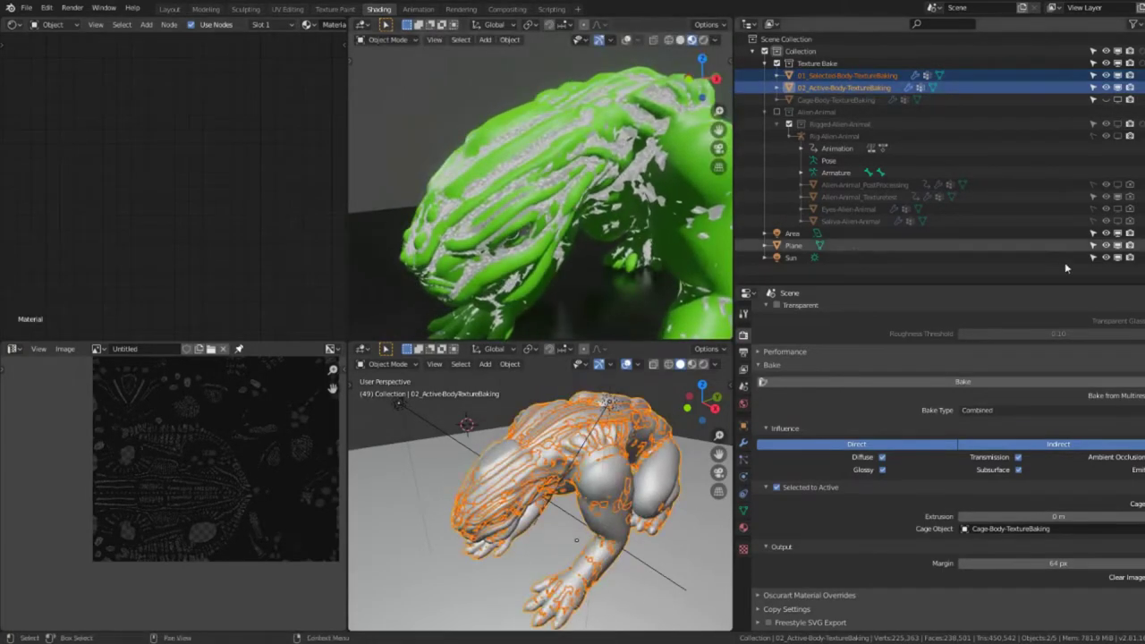
{"action": "left_click", "coordinate": [962, 381]}
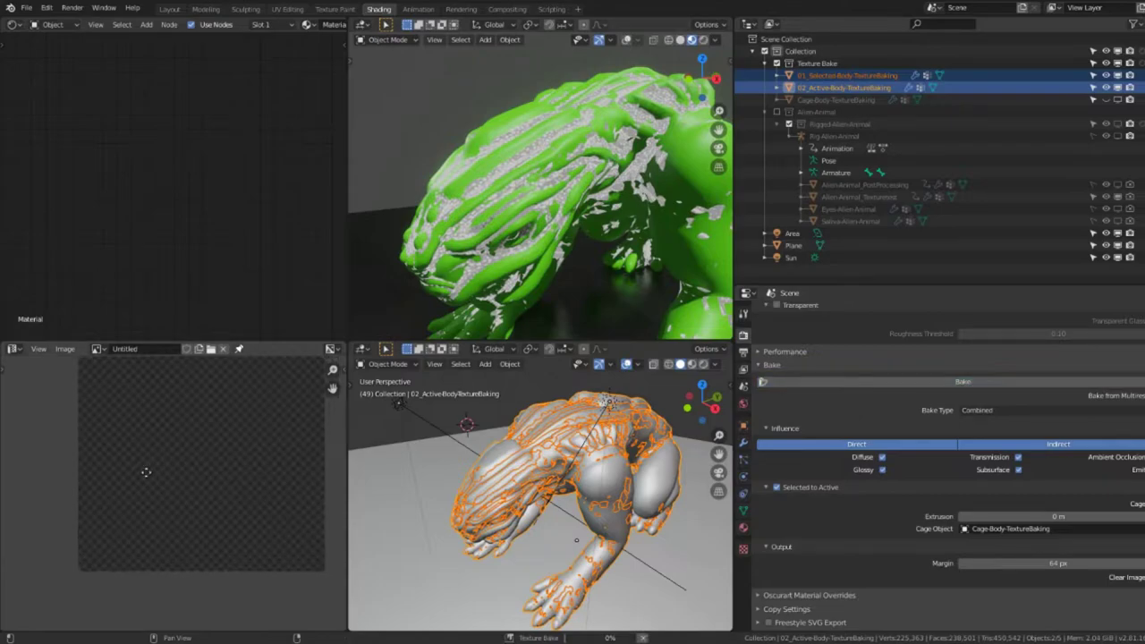
- Save the baked roughness image as a PNG in the Test_Bake folder
{"action": "middle_click_drag", "start_coordinate": [145, 472], "coordinate": [124, 506]}
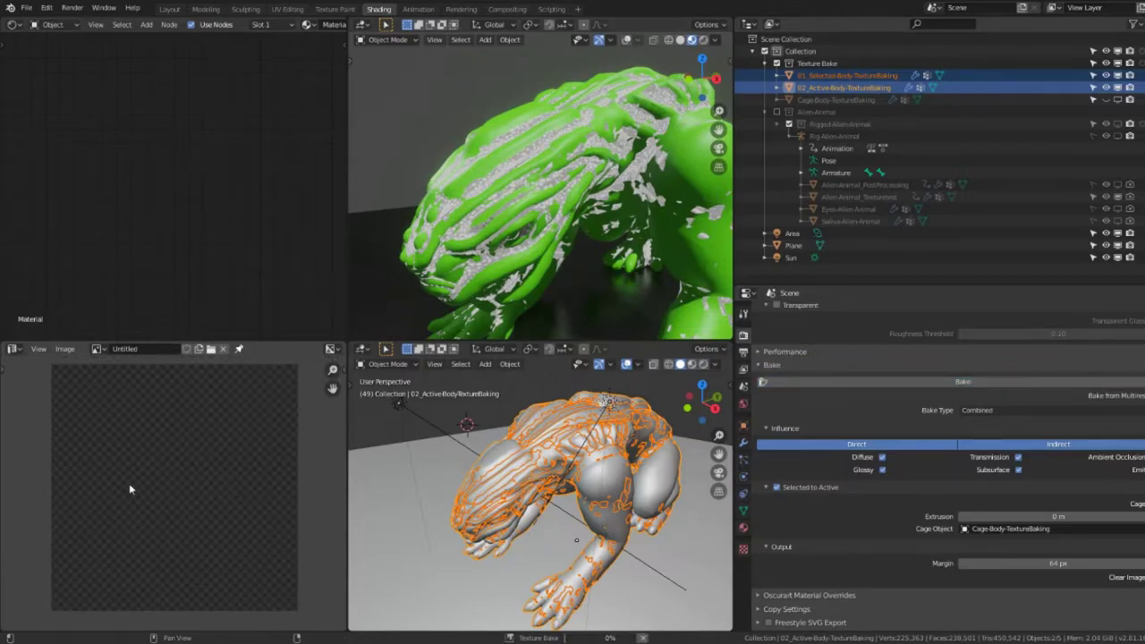
{"action": "scroll", "coordinate": [137, 463], "scroll_direction": "up", "scroll_amount": 2}
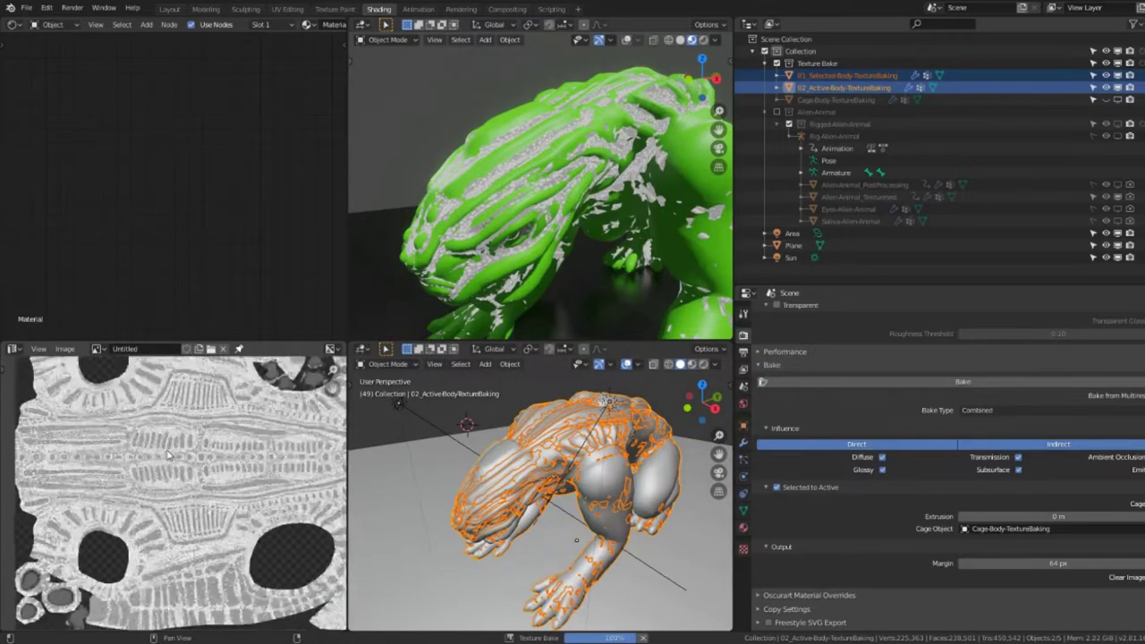
{"action": "scroll", "coordinate": [152, 501], "scroll_direction": "up", "scroll_amount": 2}
{"action": "scroll", "coordinate": [172, 540], "scroll_direction": "up", "scroll_amount": 2}
{"action": "scroll", "coordinate": [179, 542], "scroll_direction": "up", "scroll_amount": 2}
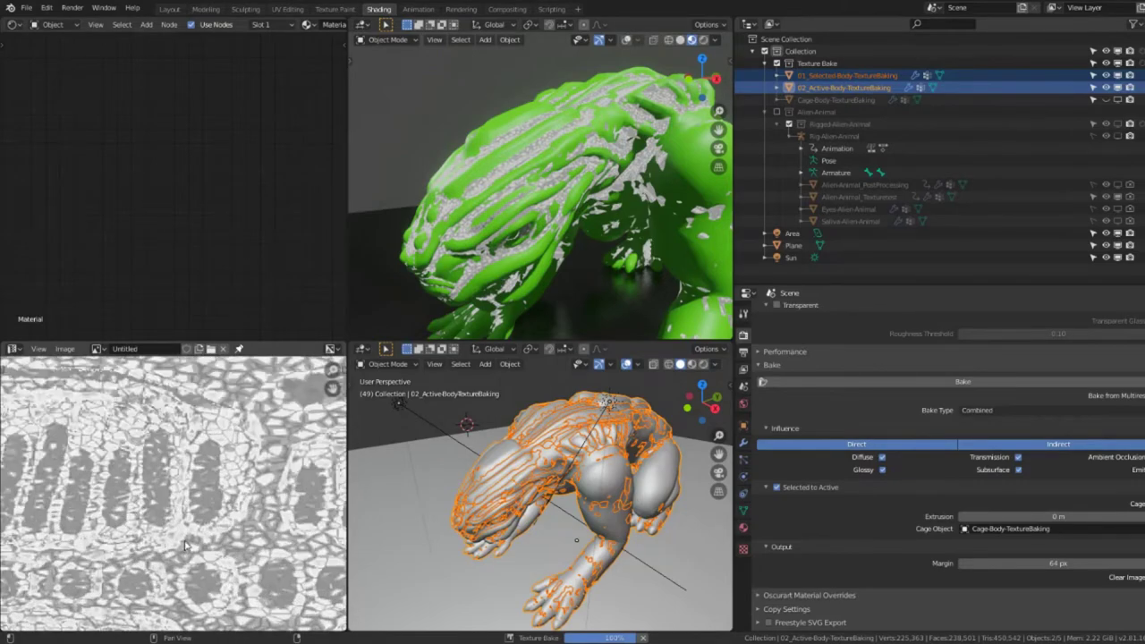
{"action": "left_click", "coordinate": [65, 348]}
{"action": "left_click", "coordinate": [123, 460]}
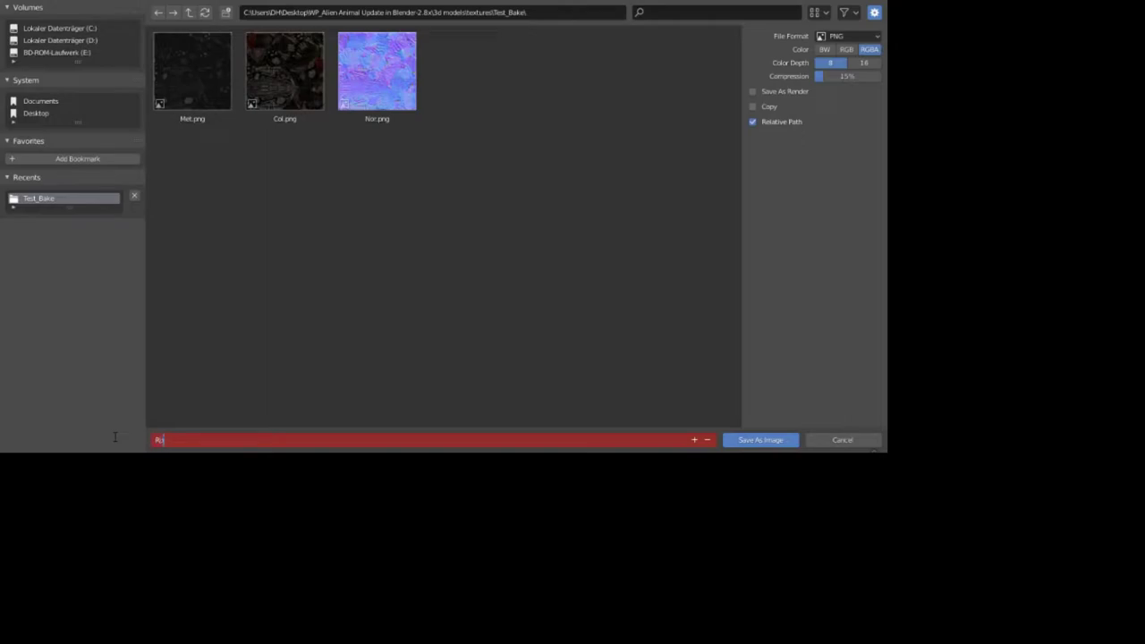
{"action": "left_click", "coordinate": [756, 440]}
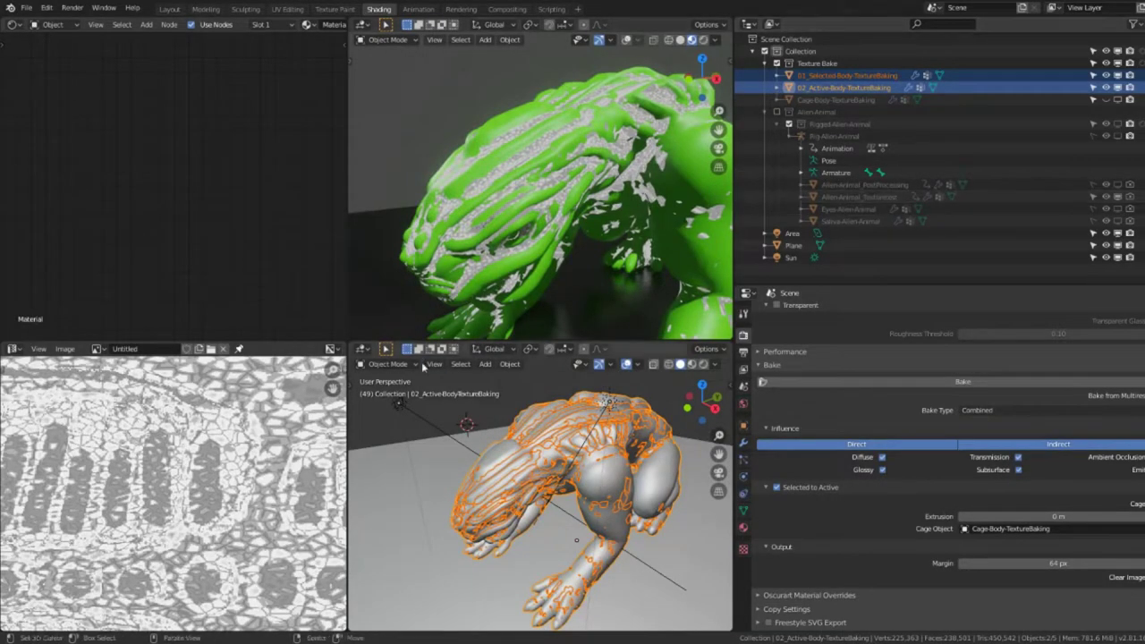
- Select the high-detail body alone and hide the low-poly bake body
{"action": "left_click", "coordinate": [863, 77]}
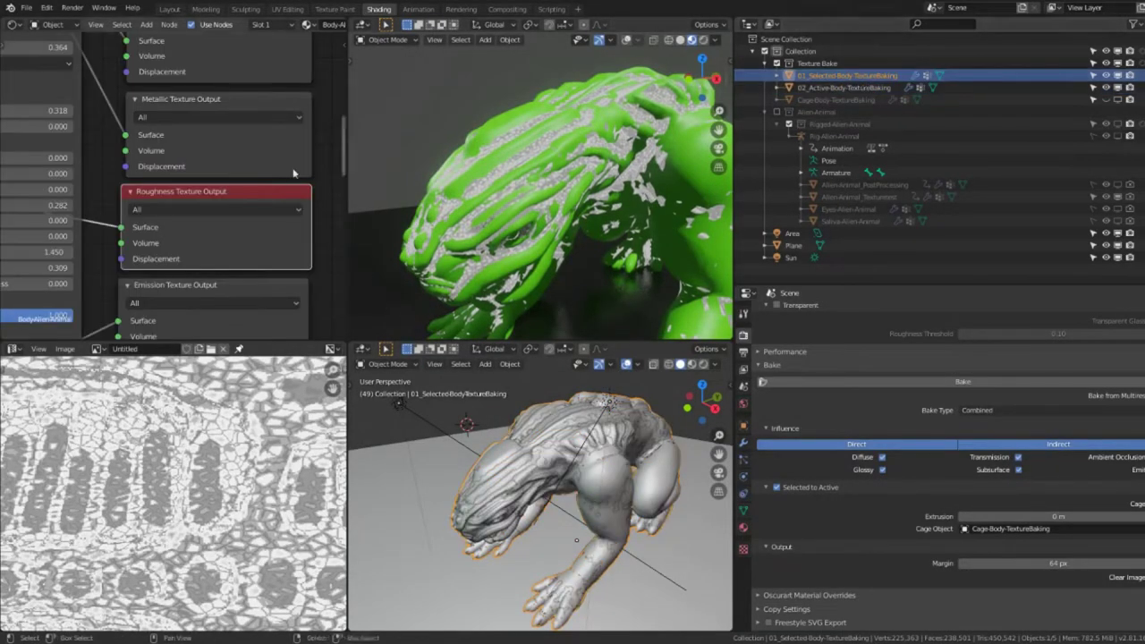
{"action": "scroll", "coordinate": [212, 170], "scroll_direction": "down", "scroll_amount": 3, "text": "shift"}
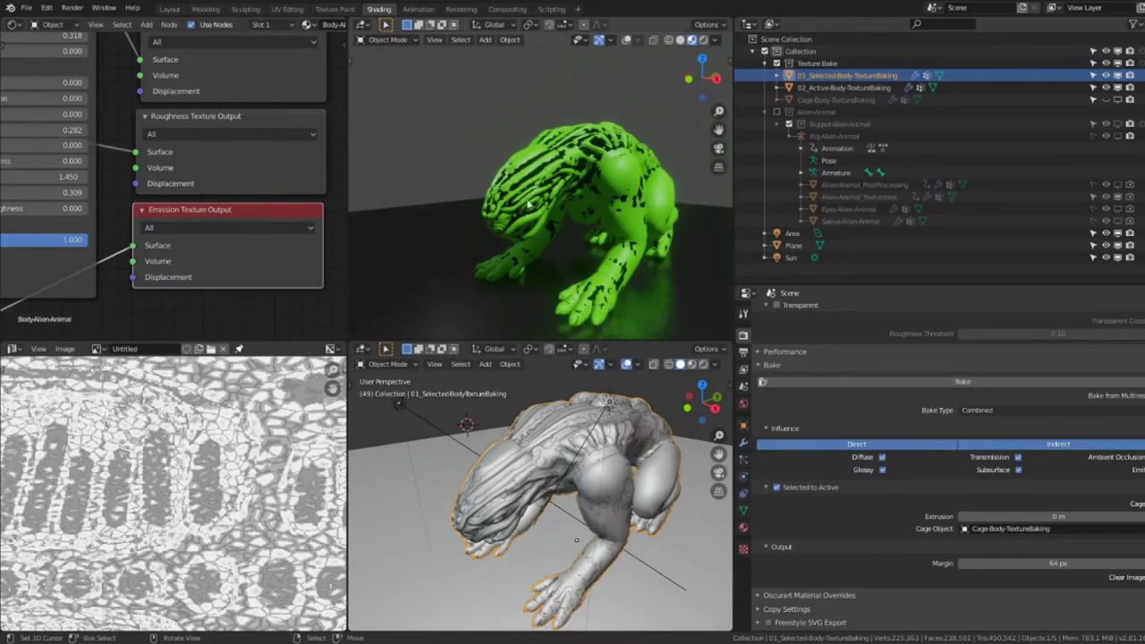
{"action": "left_click", "coordinate": [1117, 76]}
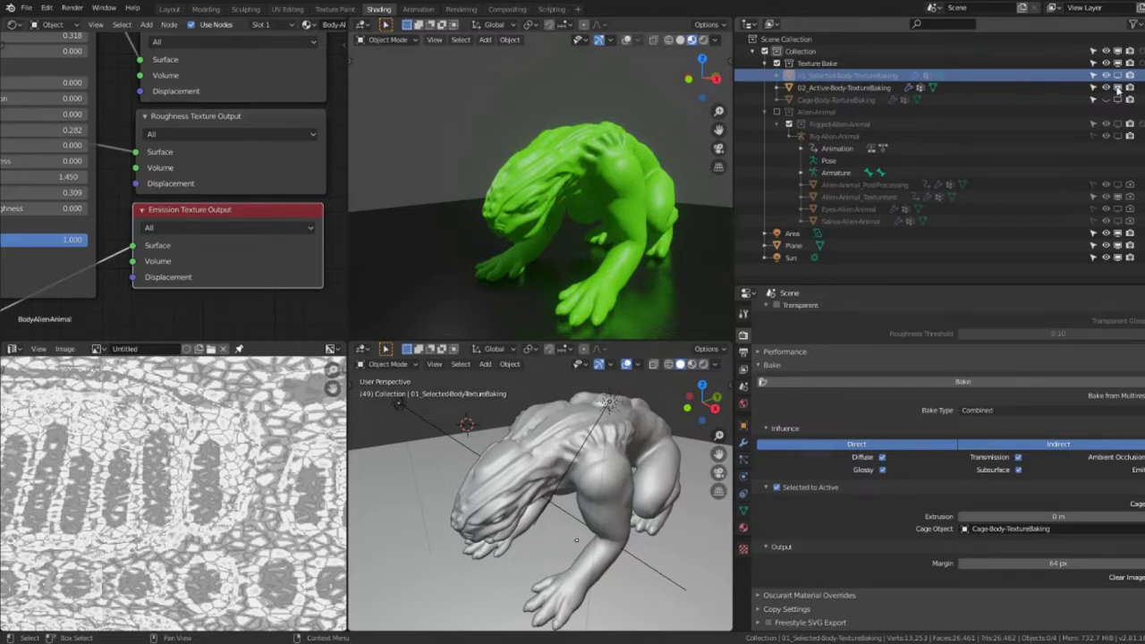
{"action": "left_click", "coordinate": [1117, 76]}
{"action": "left_click", "coordinate": [1118, 86]}
{"action": "scroll", "coordinate": [623, 195], "scroll_direction": "up", "scroll_amount": 3}
{"action": "scroll", "coordinate": [624, 195], "scroll_direction": "up", "scroll_amount": 3}
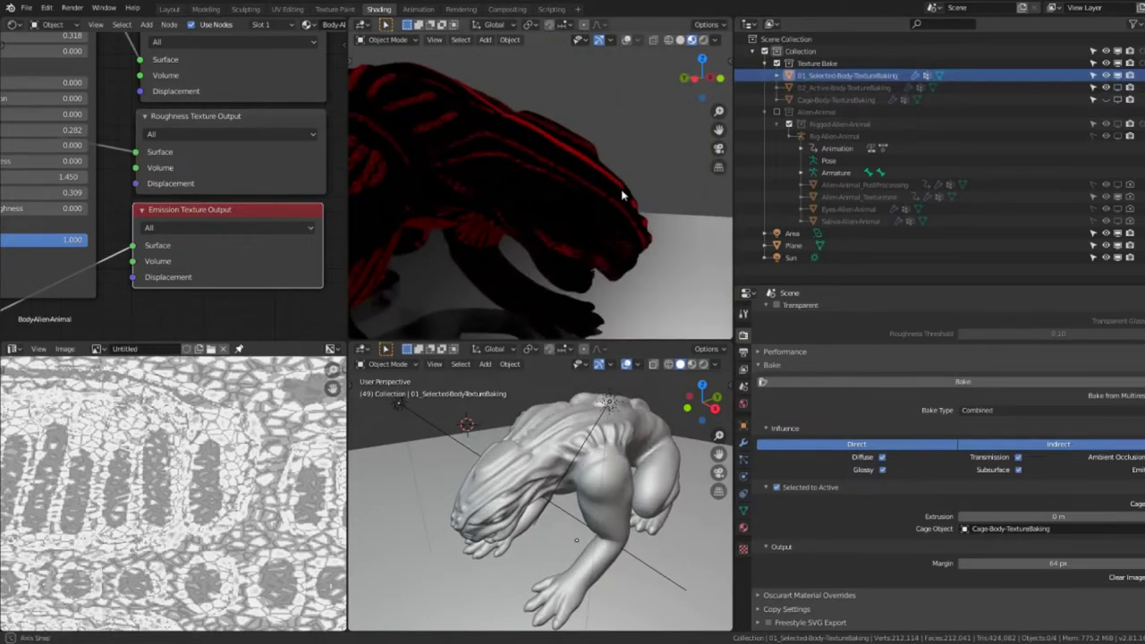
{"action": "scroll", "coordinate": [264, 210], "scroll_direction": "down", "scroll_amount": 2}
- Shift the Hue Saturation Value node's Color swatch from cyan to orange-red
{"action": "mouse_move", "coordinate": [264, 210]}
{"action": "middle_mouse_down"}
{"action": "mouse_move", "coordinate": [235, 288]}
{"action": "mouse_move", "coordinate": [192, 206]}
{"action": "middle_mouse_up"}
{"action": "scroll", "coordinate": [188, 201], "scroll_direction": "up", "scroll_amount": 4}
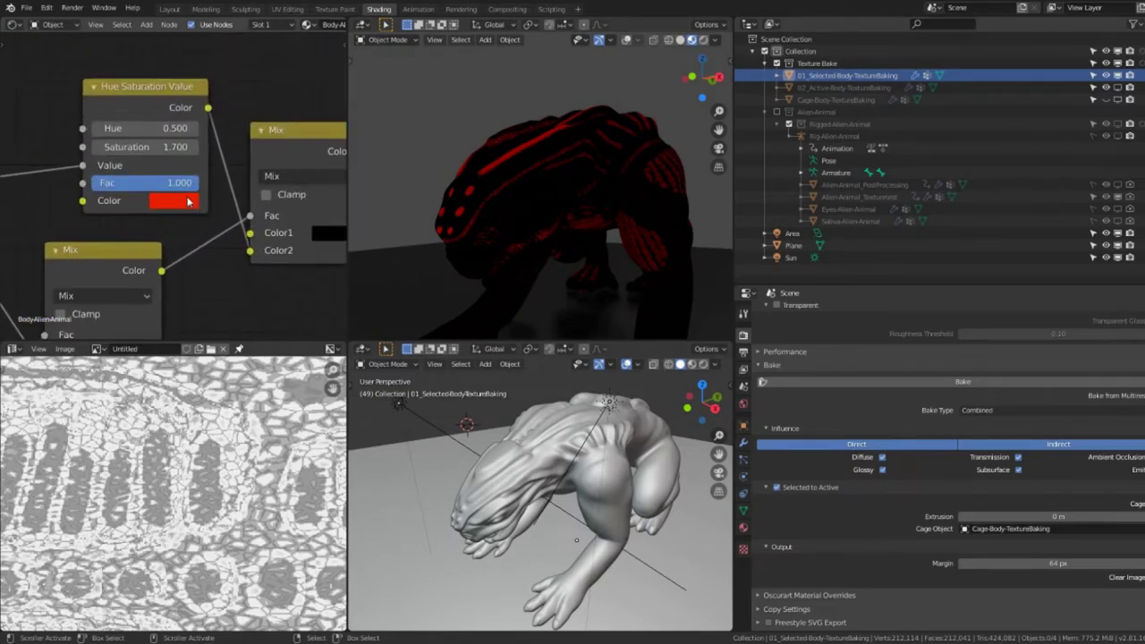
{"action": "left_click", "coordinate": [188, 201]}
{"action": "left_click", "coordinate": [172, 201]}
{"action": "mouse_move", "coordinate": [213, 336]}
{"action": "left_mouse_down"}
{"action": "mouse_move", "coordinate": [218, 318]}
{"action": "mouse_move", "coordinate": [178, 322]}
{"action": "mouse_move", "coordinate": [189, 331]}
{"action": "left_mouse_up"}
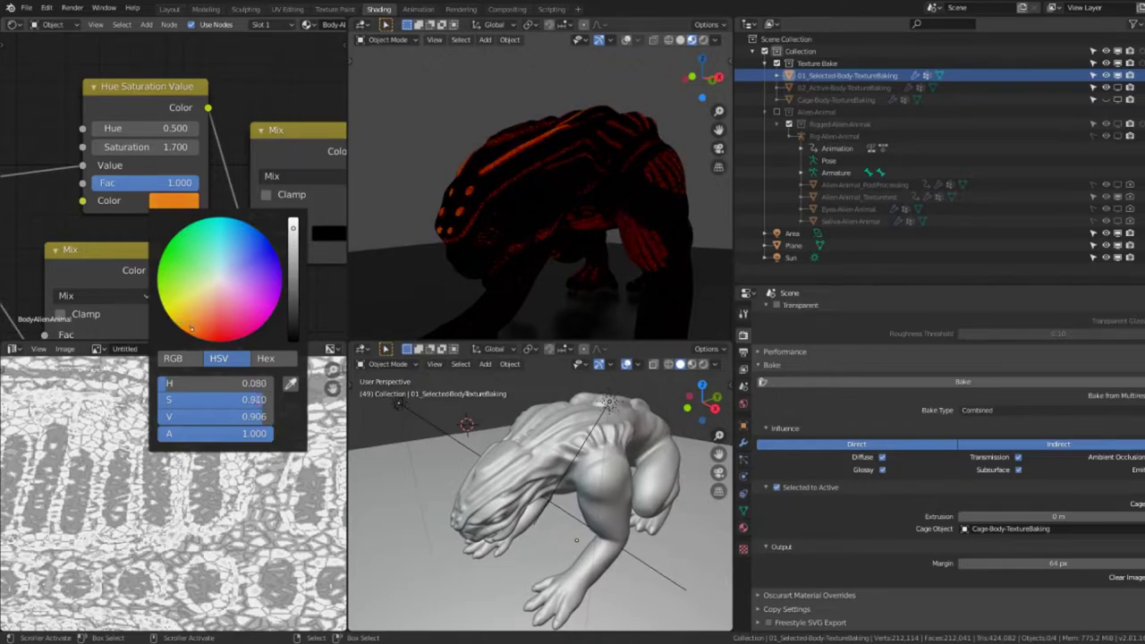
{"action": "left_click", "coordinate": [186, 204]}
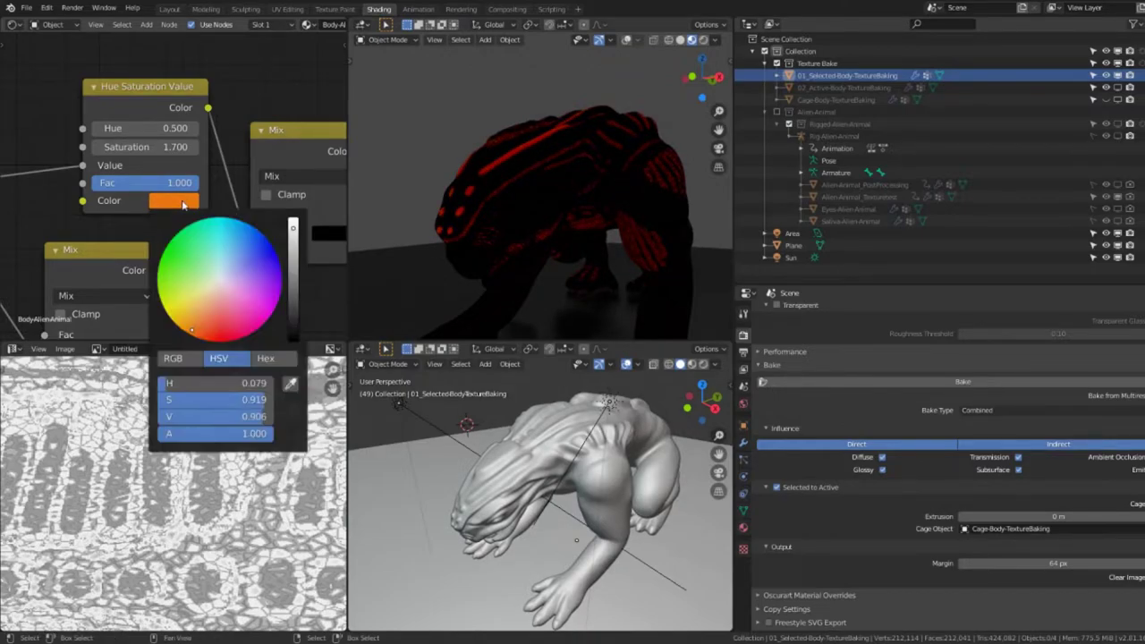
{"action": "left_click_drag", "start_coordinate": [201, 334], "coordinate": [191, 329]}
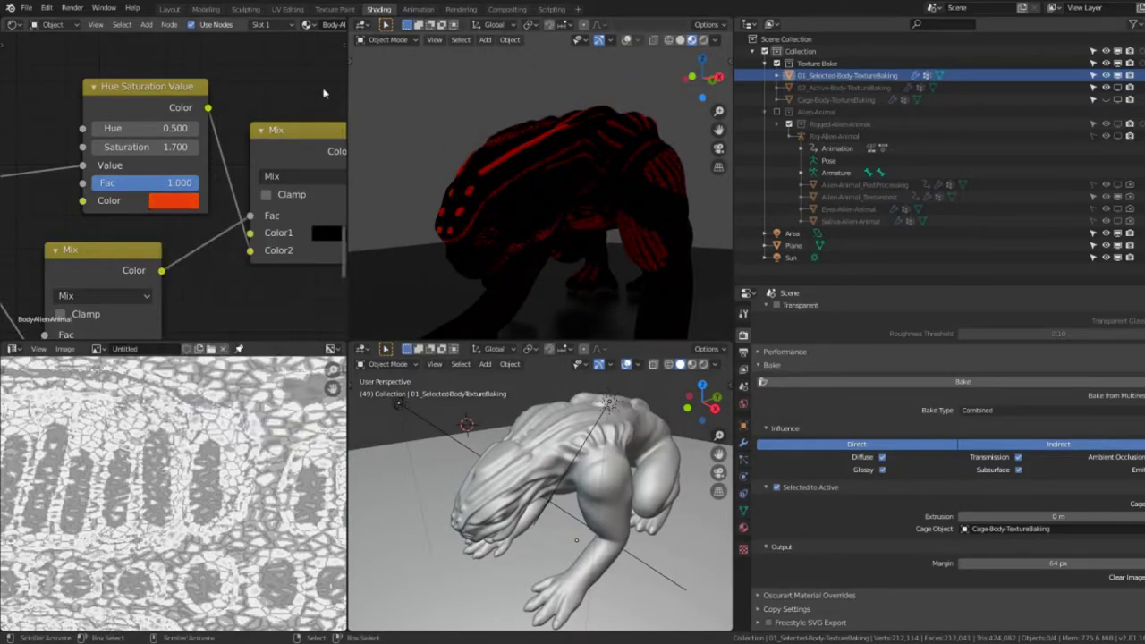
- Unhide 02_Active-Body-TextureBaking, make it active and bake the emission map
{"action": "mouse_move", "coordinate": [161, 179]}
{"action": "middle_mouse_down"}
{"action": "mouse_move", "coordinate": [60, 60]}
{"action": "mouse_move", "coordinate": [9, 143]}
{"action": "middle_mouse_up"}
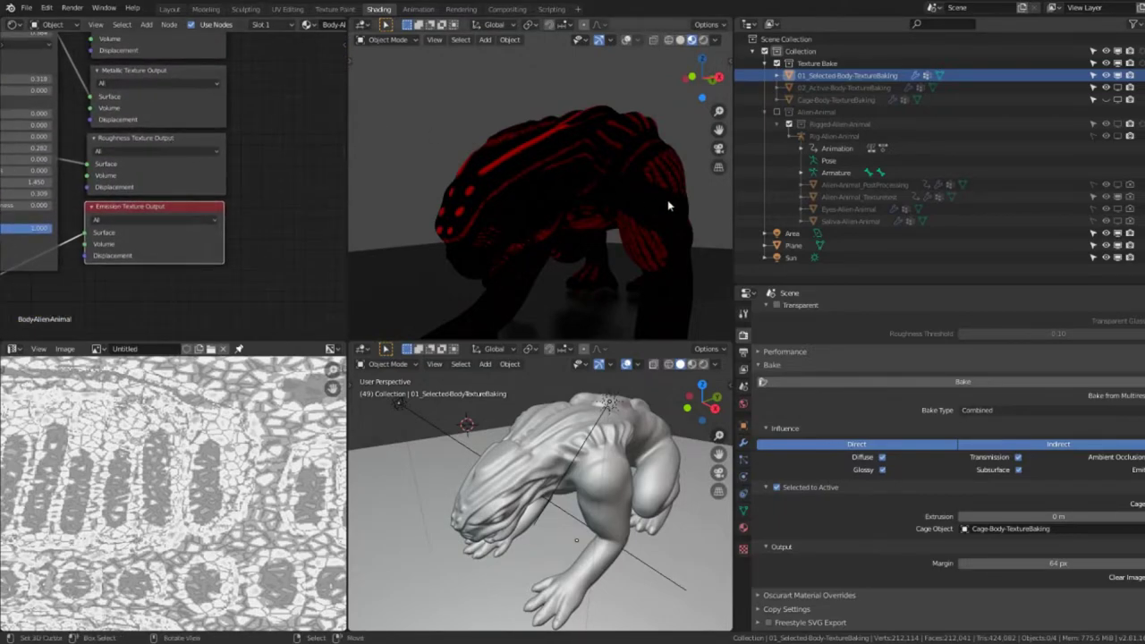
{"action": "left_click", "coordinate": [1105, 88]}
{"action": "left_click", "coordinate": [845, 87], "text": "ctrl"}
{"action": "left_click", "coordinate": [962, 381]}
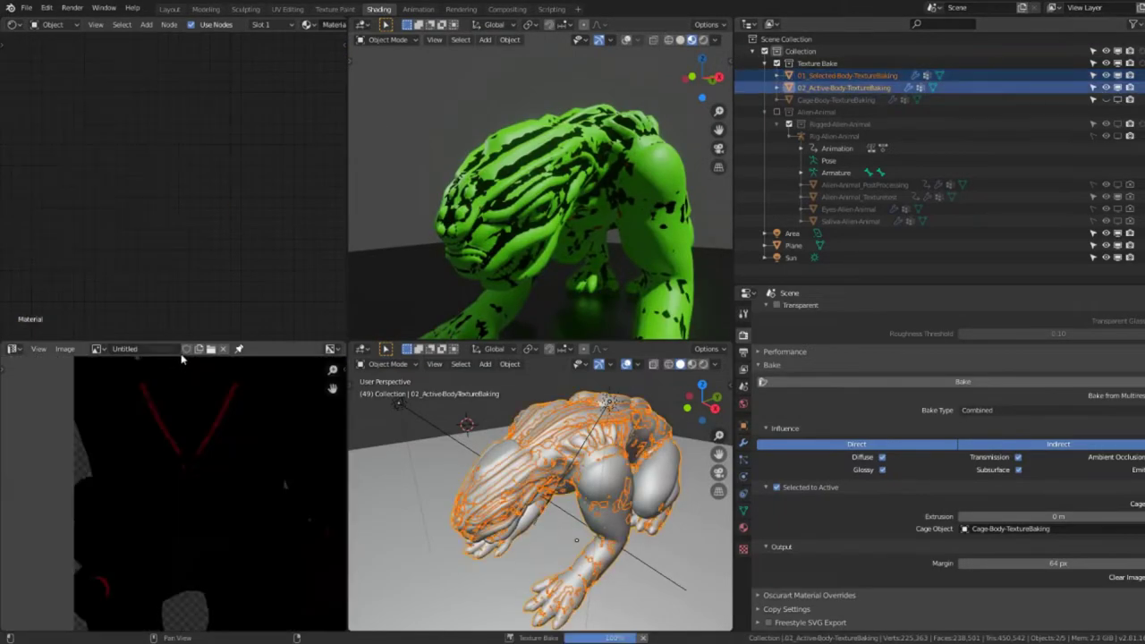
- Save the emission bake as Emi.png, hide Texture Bake and select Alien-Animal_Texturetest
{"action": "left_click", "coordinate": [76, 349]}
{"action": "left_click", "coordinate": [83, 458]}
{"action": "type", "text": "Emi"}
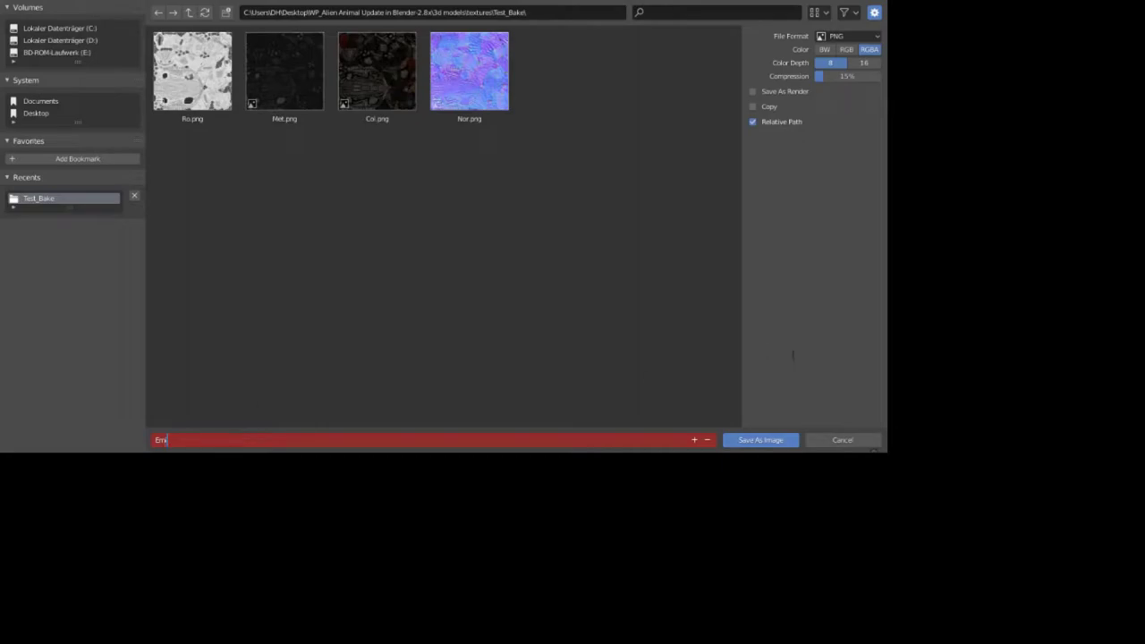
{"action": "key", "text": "Return"}
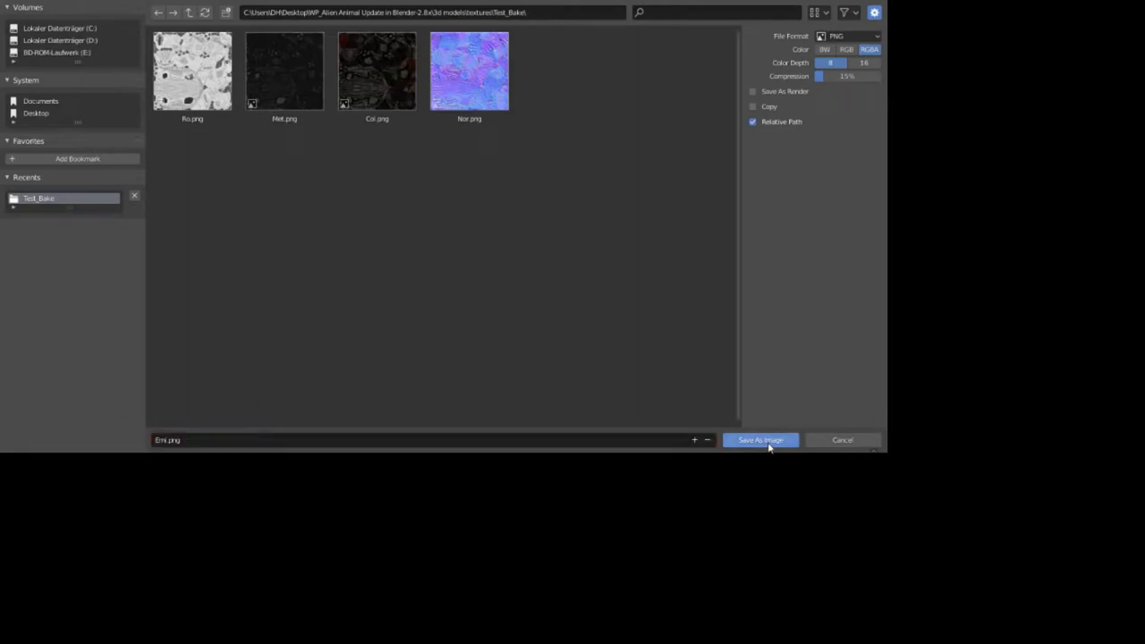
{"action": "left_click", "coordinate": [766, 439]}
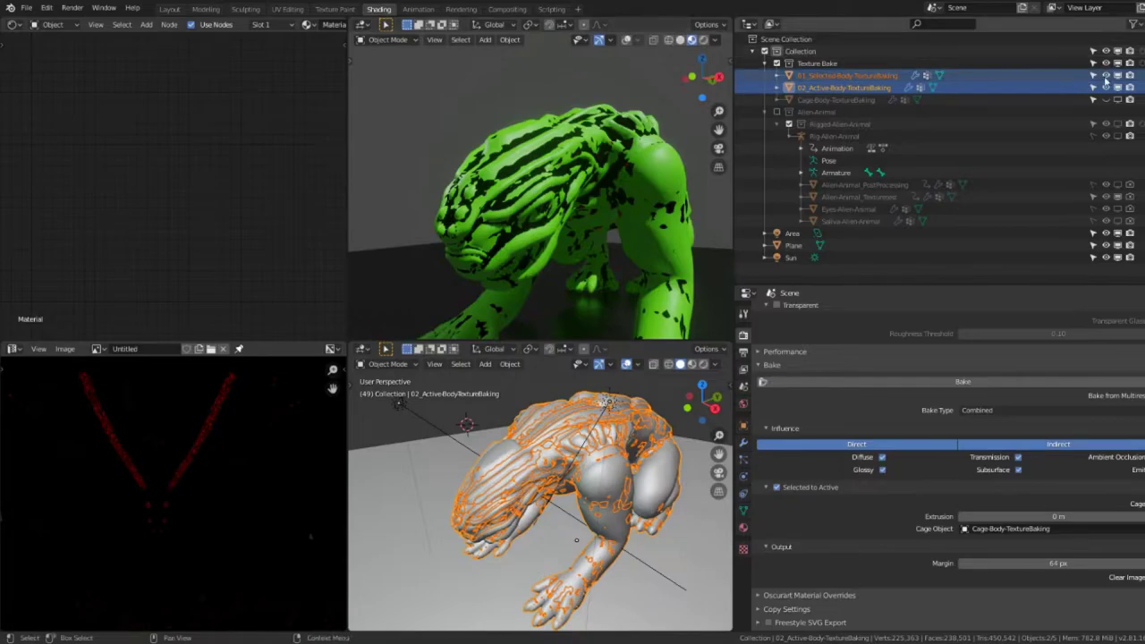
{"action": "left_click", "coordinate": [1129, 63]}
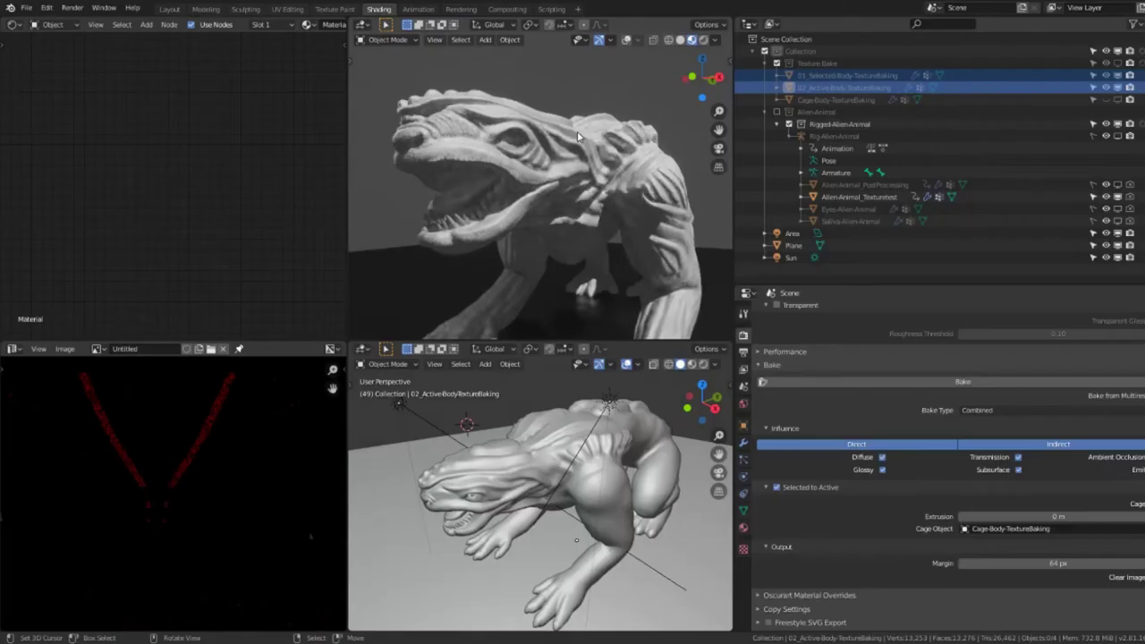
{"action": "left_click", "coordinate": [859, 196]}
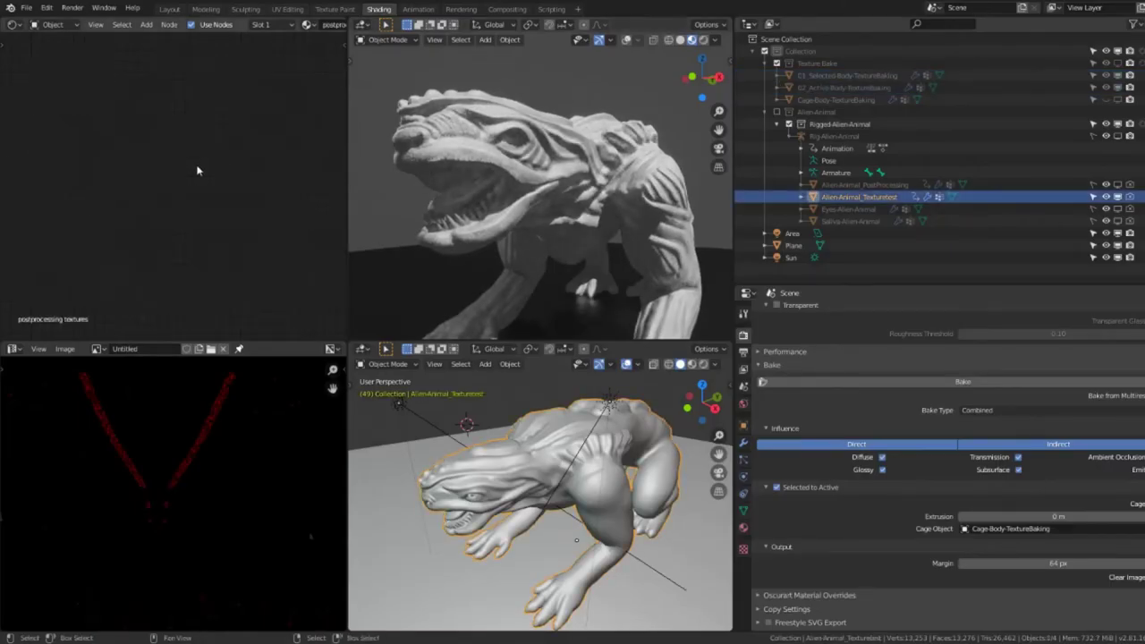
- Add an Image Texture node and load Col.png from textures/Test_Bake into it
{"action": "key", "text": "Home"}
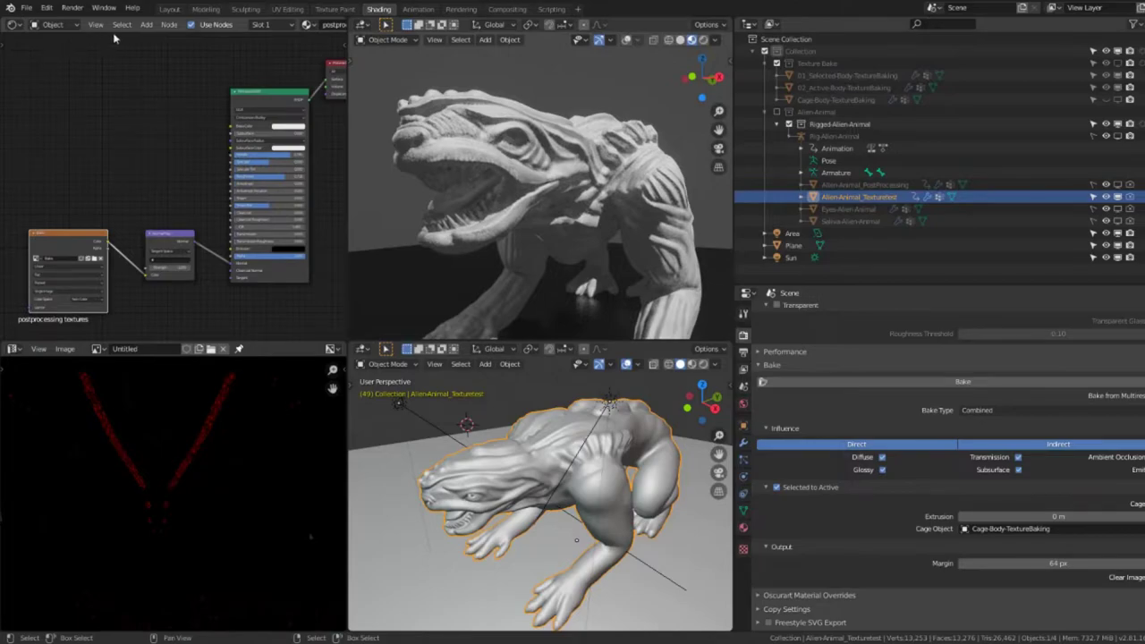
{"action": "middle_click_drag", "start_coordinate": [80, 175], "coordinate": [159, 146]}
{"action": "key", "text": "shift+a"}
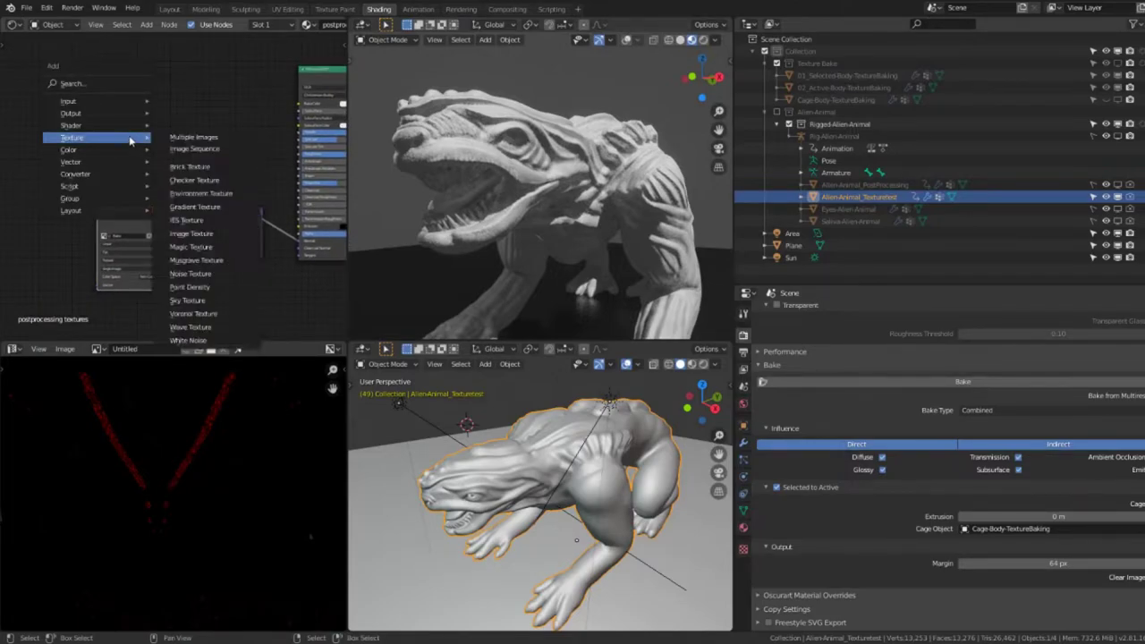
{"action": "left_click", "coordinate": [228, 231]}
{"action": "left_click", "coordinate": [149, 133]}
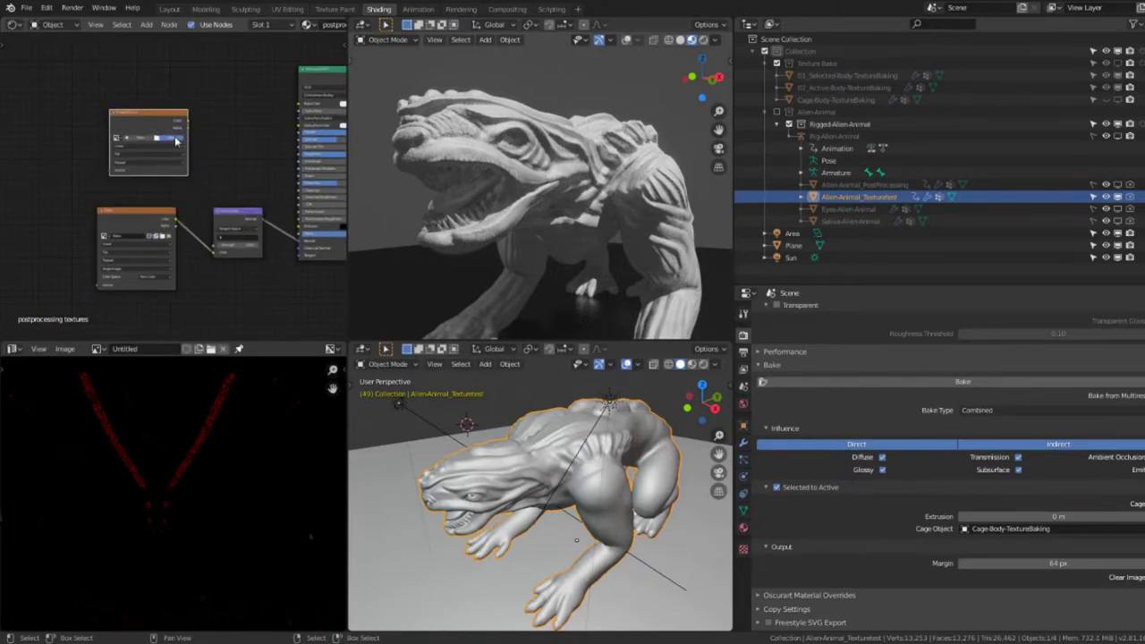
{"action": "left_click", "coordinate": [176, 140]}
{"action": "left_click", "coordinate": [183, 92]}
{"action": "double_click", "coordinate": [183, 92]}
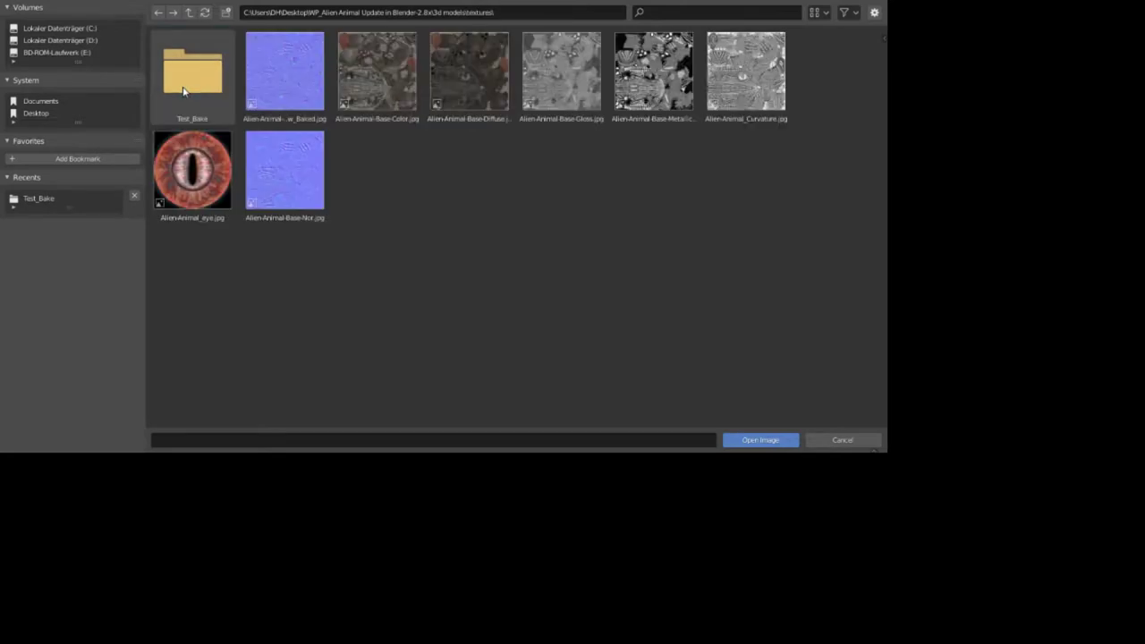
{"action": "double_click", "coordinate": [186, 87]}
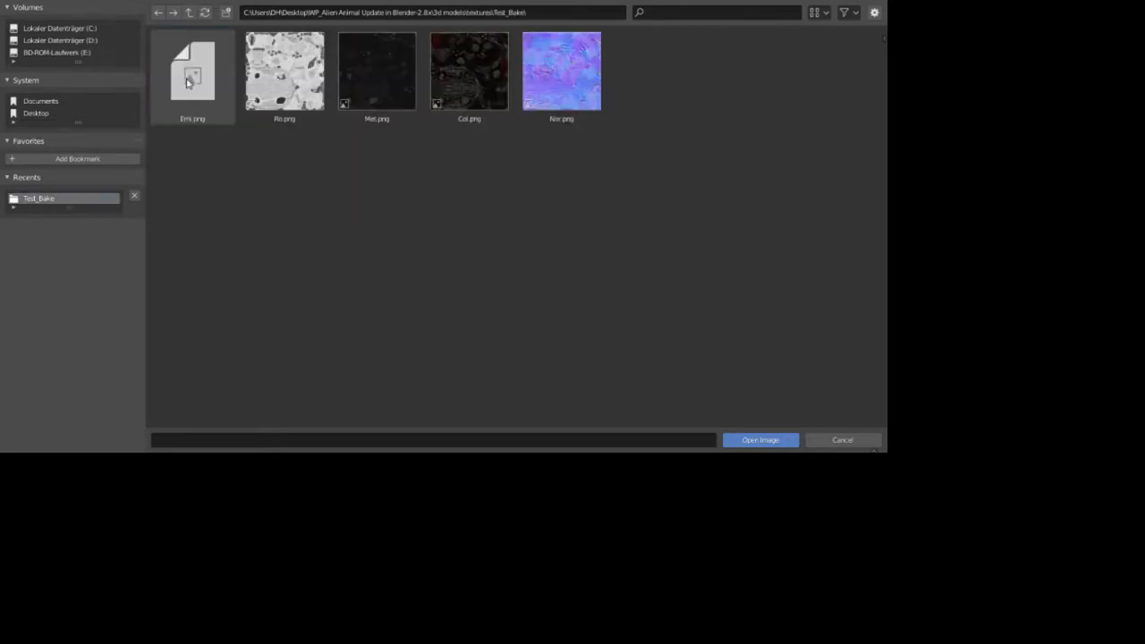
{"action": "left_click", "coordinate": [470, 86]}
{"action": "left_click", "coordinate": [760, 440]}
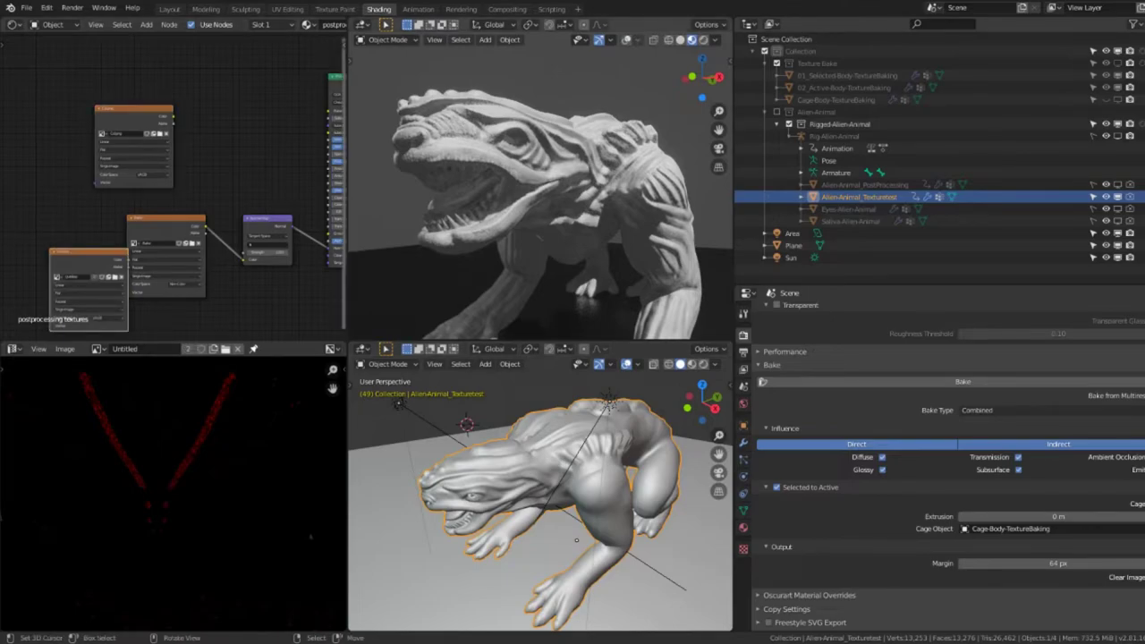
- Duplicate the image texture node twice for Ro.png and Met.png and arrange the nodes
{"action": "key", "text": "ctrl+v"}
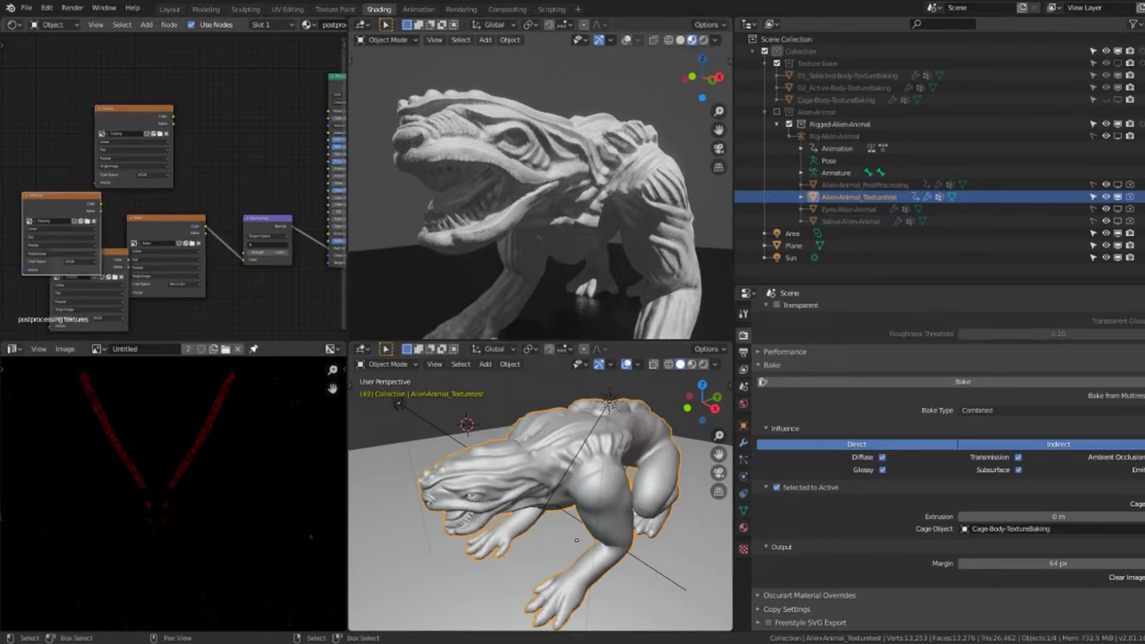
{"action": "key", "text": "ctrl+v"}
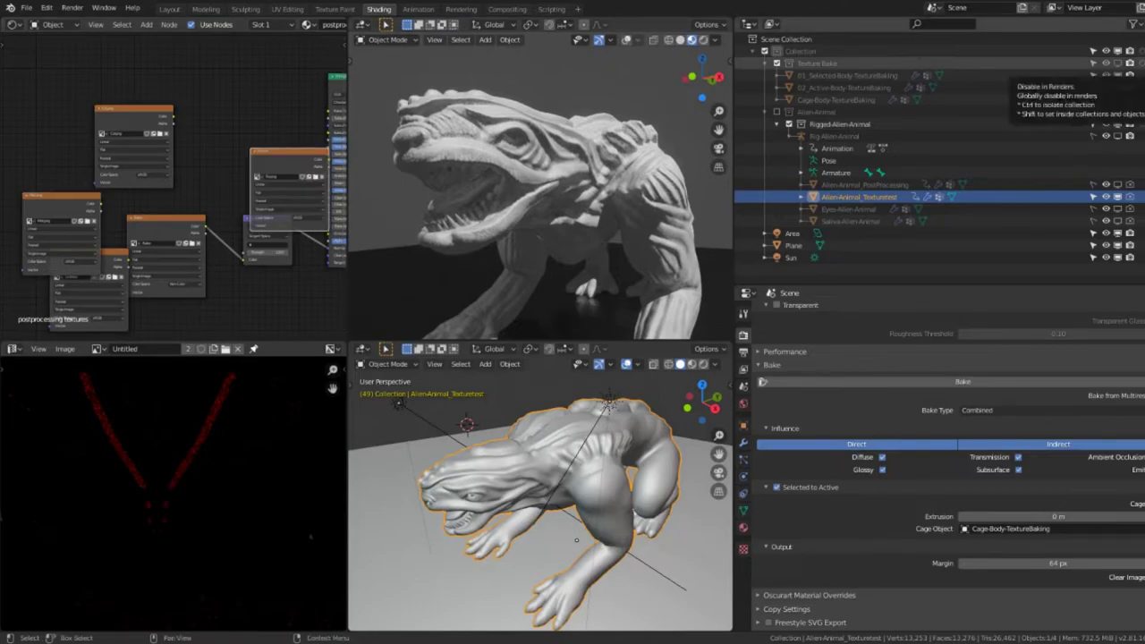
{"action": "scroll", "coordinate": [201, 199], "scroll_direction": "up", "scroll_amount": 3}
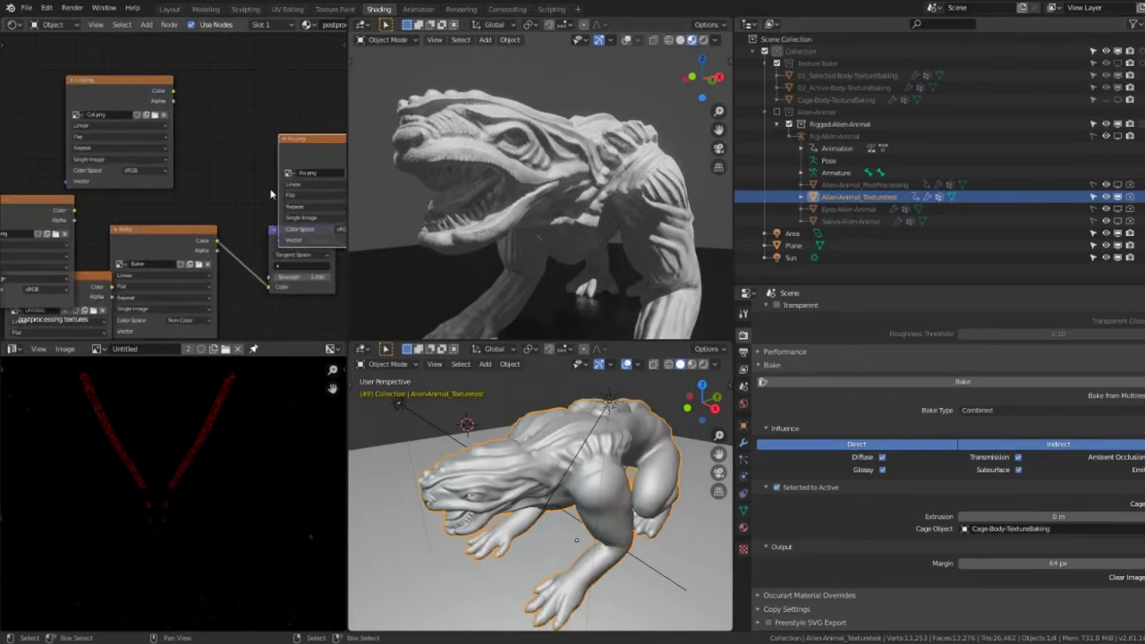
{"action": "left_click_drag", "start_coordinate": [200, 199], "coordinate": [115, 176]}
{"action": "middle_click_drag", "start_coordinate": [115, 176], "coordinate": [267, 179]}
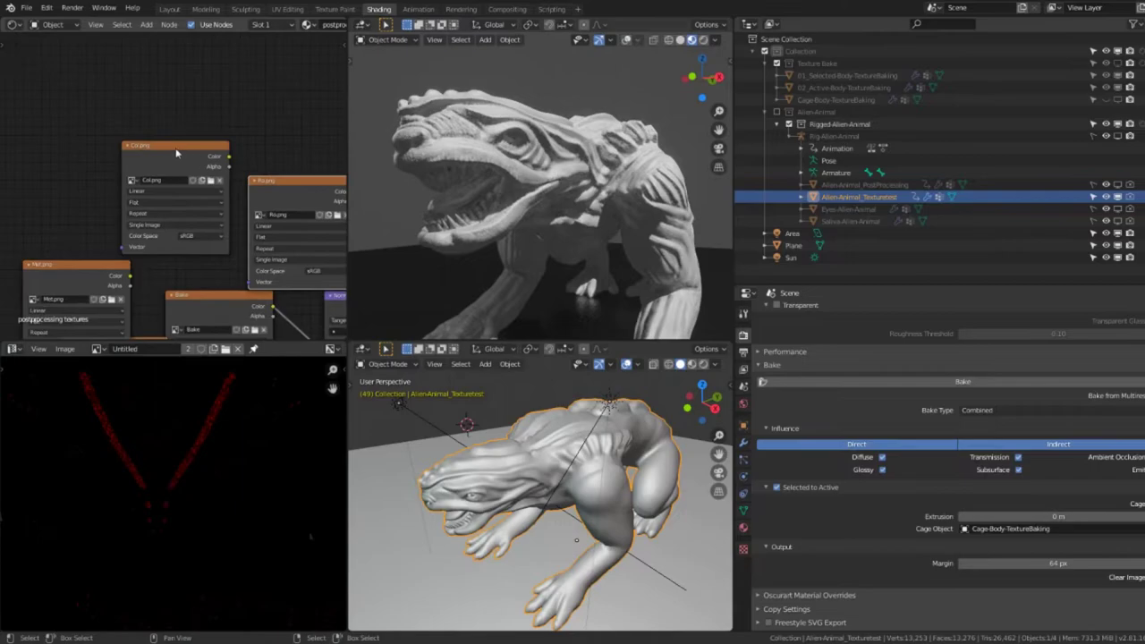
{"action": "left_click_drag", "start_coordinate": [170, 145], "coordinate": [241, 39]}
{"action": "left_click_drag", "start_coordinate": [302, 183], "coordinate": [35, 130]}
{"action": "middle_click_drag", "start_coordinate": [313, 57], "coordinate": [175, 93]}
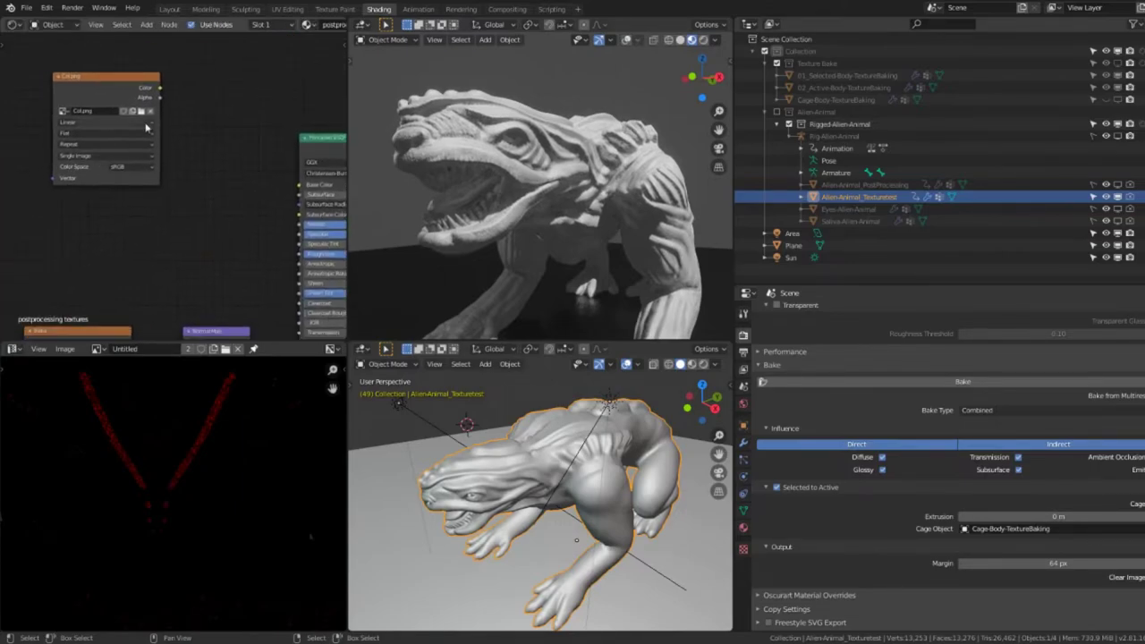
- Connect Col.png's Color to the Principled BSDF Base Color and check the preview
{"action": "left_click_drag", "start_coordinate": [161, 87], "coordinate": [257, 230]}
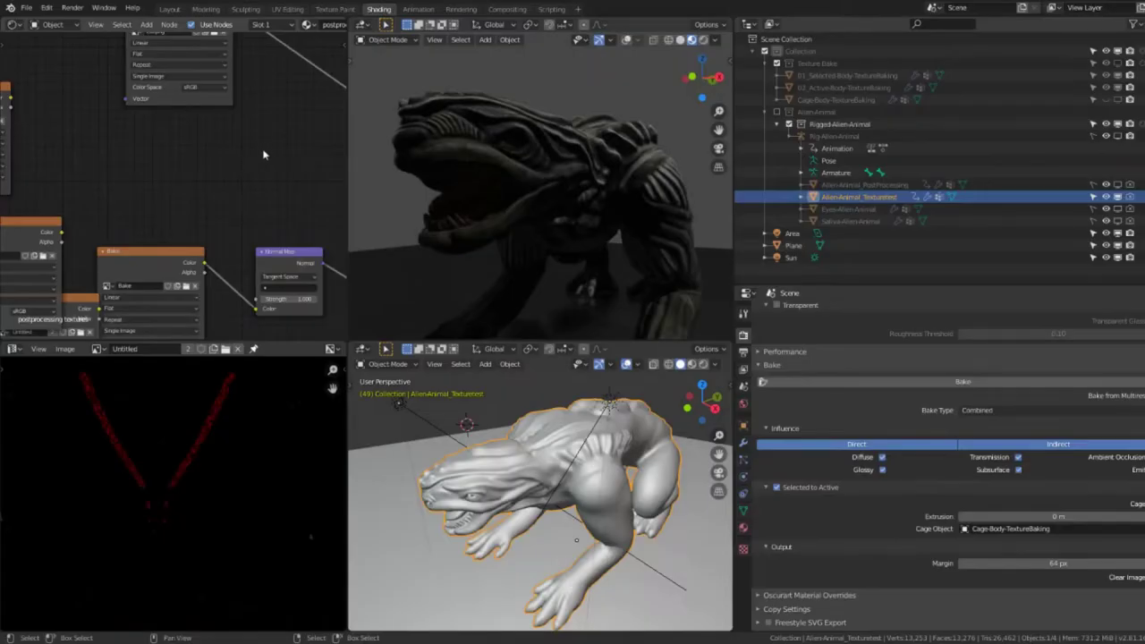
{"action": "scroll", "coordinate": [603, 113], "scroll_direction": "up", "scroll_amount": 2}
{"action": "scroll", "coordinate": [598, 107], "scroll_direction": "up", "scroll_amount": 2}
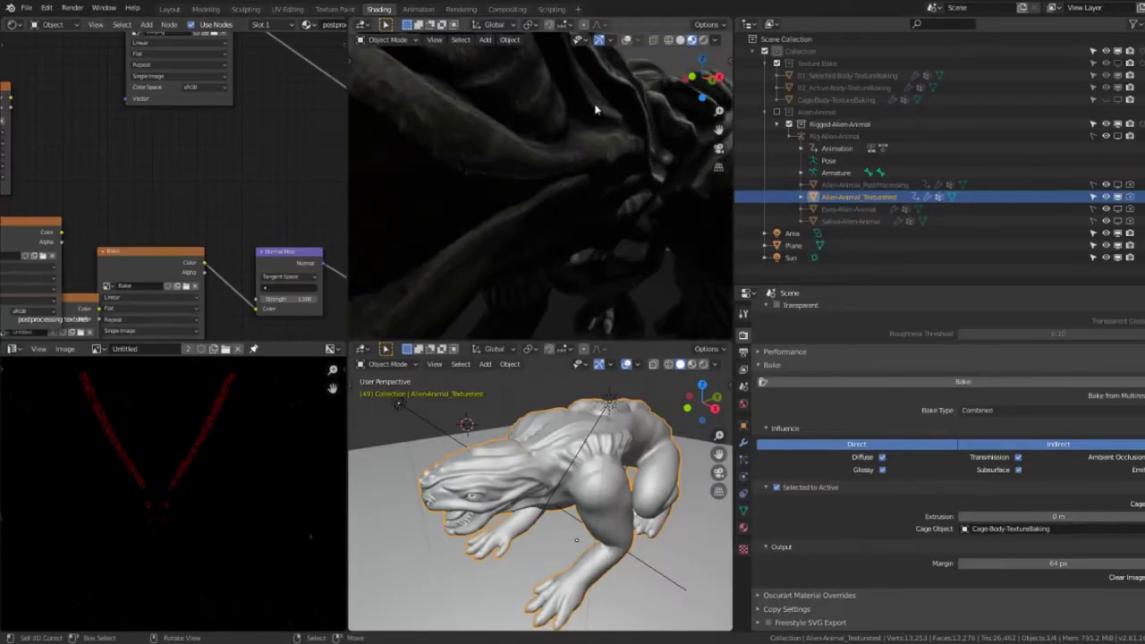
{"action": "scroll", "coordinate": [587, 150], "scroll_direction": "up", "scroll_amount": 2}
{"action": "scroll", "coordinate": [587, 149], "scroll_direction": "down", "scroll_amount": 2}
{"action": "scroll", "coordinate": [573, 150], "scroll_direction": "down", "scroll_amount": 2}
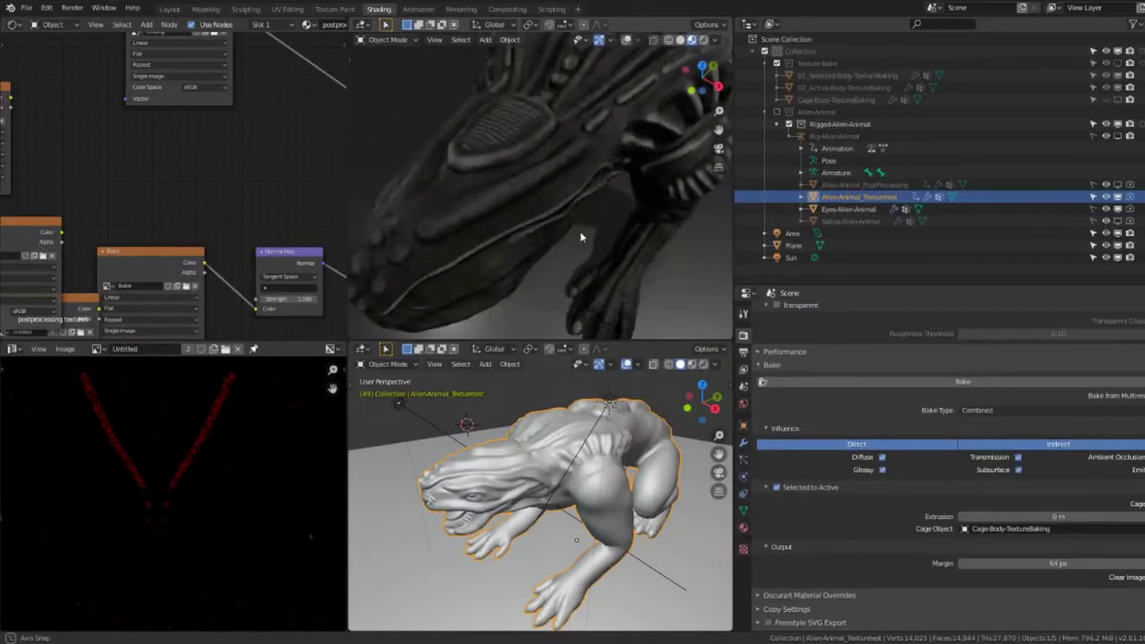
{"action": "mouse_move", "coordinate": [580, 231]}
{"action": "middle_mouse_down"}
{"action": "mouse_move", "coordinate": [632, 186]}
{"action": "mouse_move", "coordinate": [584, 183]}
{"action": "middle_mouse_up"}
- Link a texture node into the Principled BSDF and check the head in the preview
{"action": "scroll", "coordinate": [154, 202], "scroll_direction": "down", "scroll_amount": 2}
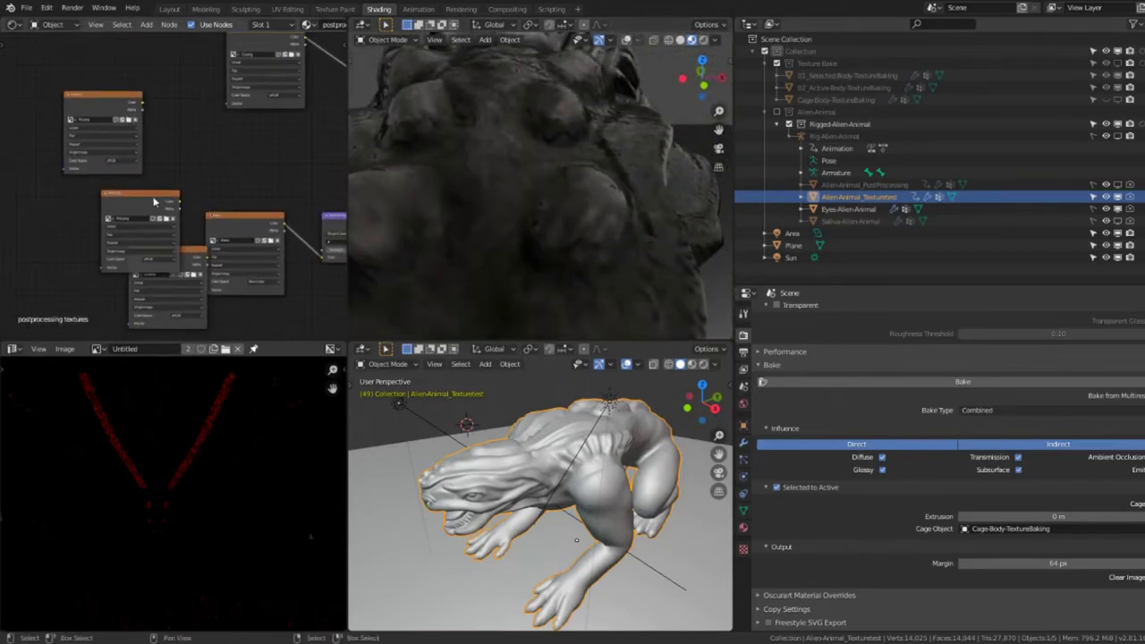
{"action": "left_click_drag", "start_coordinate": [154, 202], "coordinate": [89, 197]}
{"action": "middle_click_drag", "start_coordinate": [162, 123], "coordinate": [71, 145]}
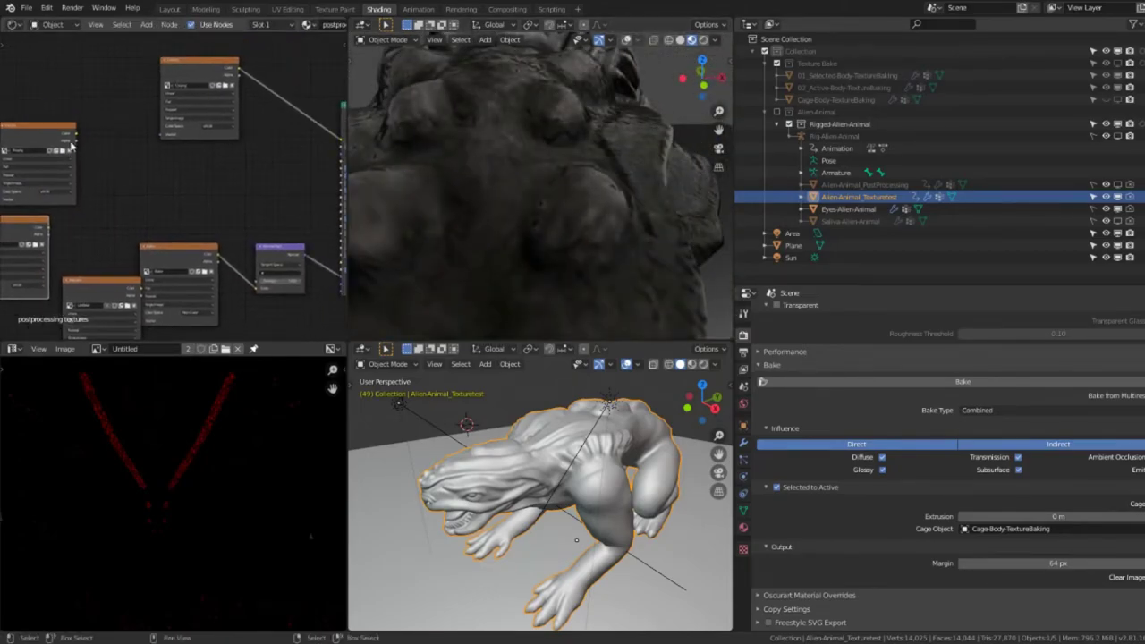
{"action": "middle_click_drag", "start_coordinate": [146, 181], "coordinate": [76, 159]}
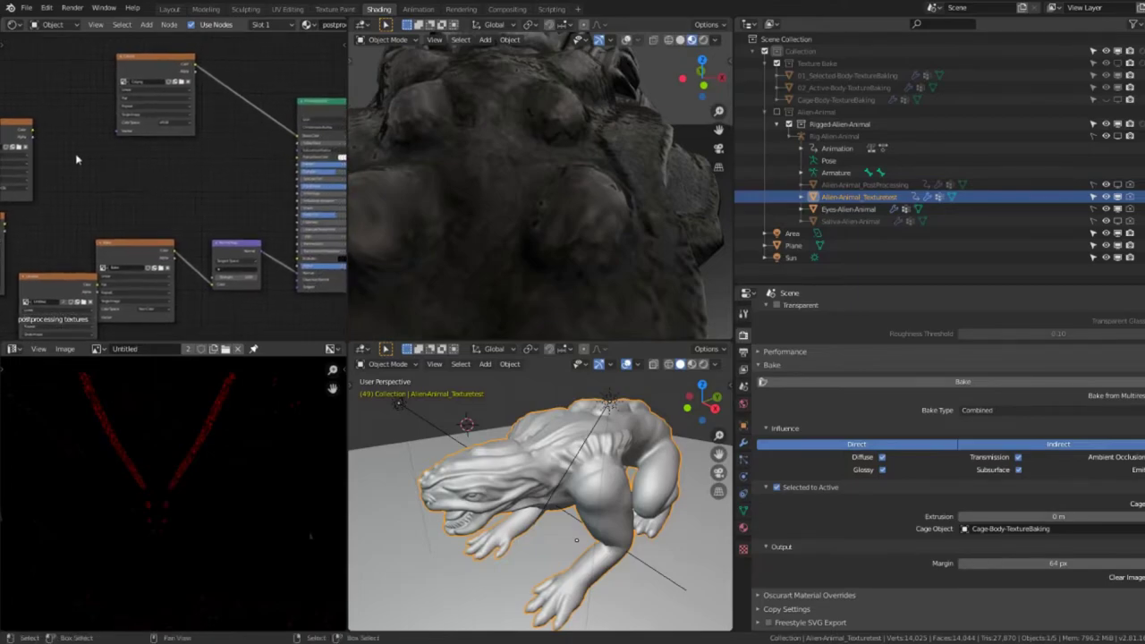
{"action": "left_click_drag", "start_coordinate": [33, 133], "coordinate": [300, 198]}
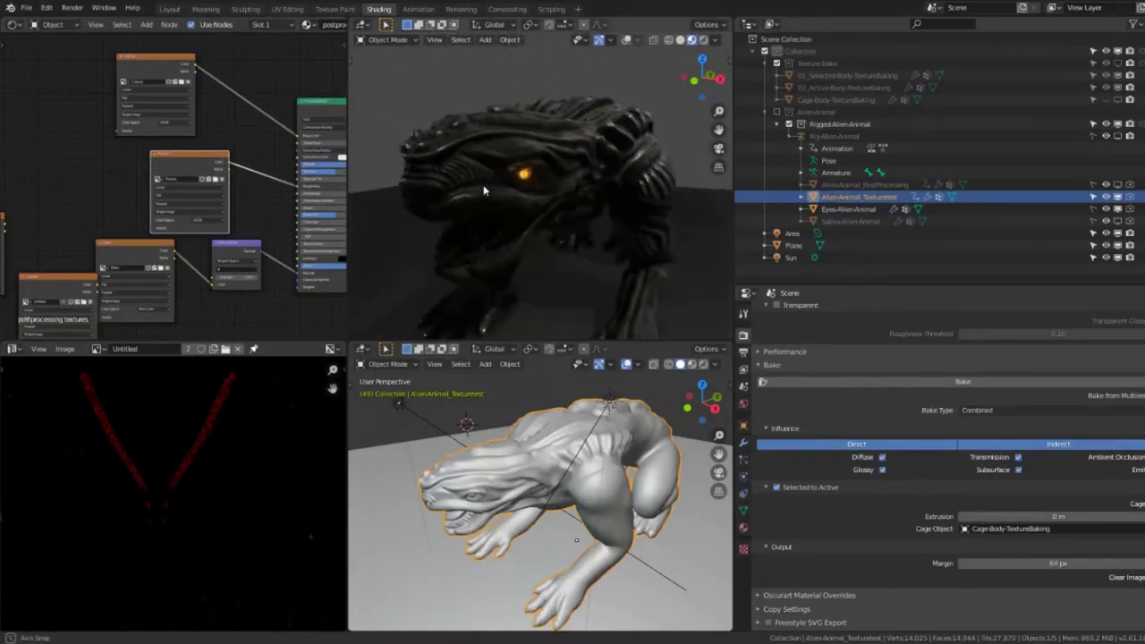
{"action": "middle_click_drag", "start_coordinate": [482, 190], "coordinate": [543, 183]}
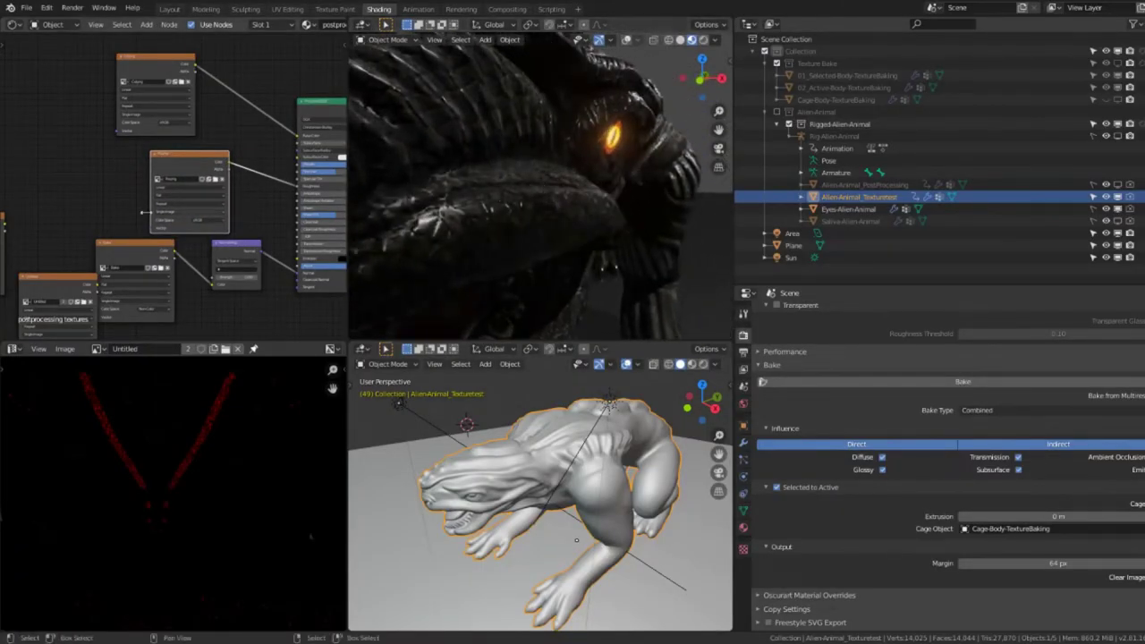
- Rearrange the image texture nodes so the empty one sits clear, zooming in on it
{"action": "middle_click_drag", "start_coordinate": [152, 224], "coordinate": [205, 188]}
{"action": "left_click_drag", "start_coordinate": [215, 121], "coordinate": [85, 82]}
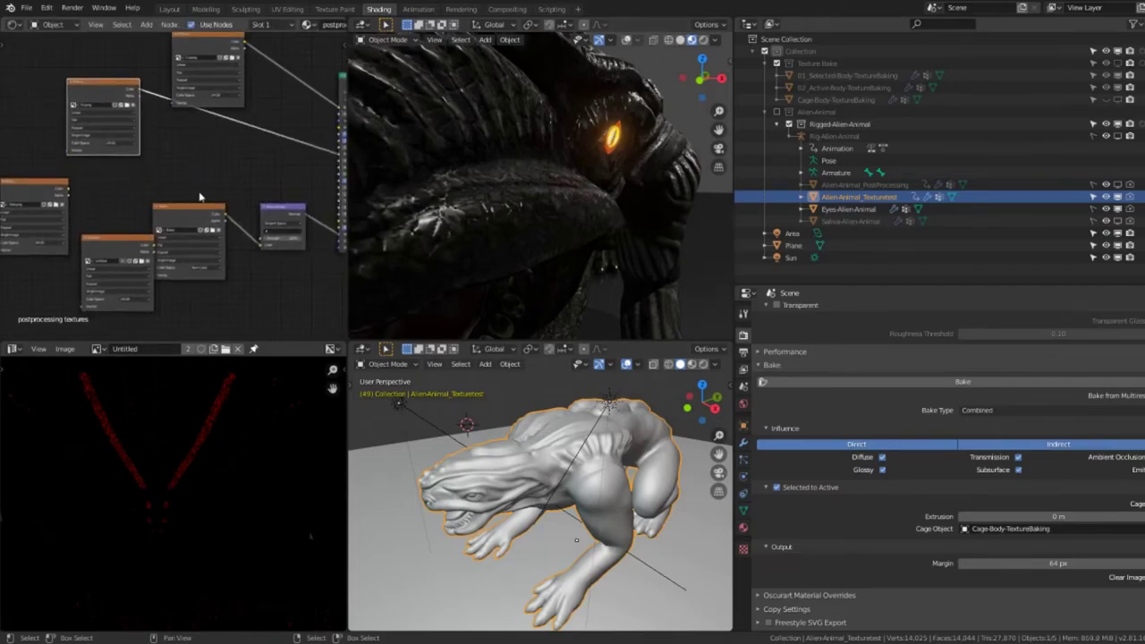
{"action": "left_click_drag", "start_coordinate": [197, 209], "coordinate": [216, 284]}
{"action": "mouse_move", "coordinate": [122, 247]}
{"action": "left_mouse_down"}
{"action": "mouse_move", "coordinate": [138, 214]}
{"action": "mouse_move", "coordinate": [151, 252]}
{"action": "left_mouse_up"}
{"action": "scroll", "coordinate": [143, 213], "scroll_direction": "up", "scroll_amount": 3}
{"action": "scroll", "coordinate": [152, 210], "scroll_direction": "down", "scroll_amount": 3}
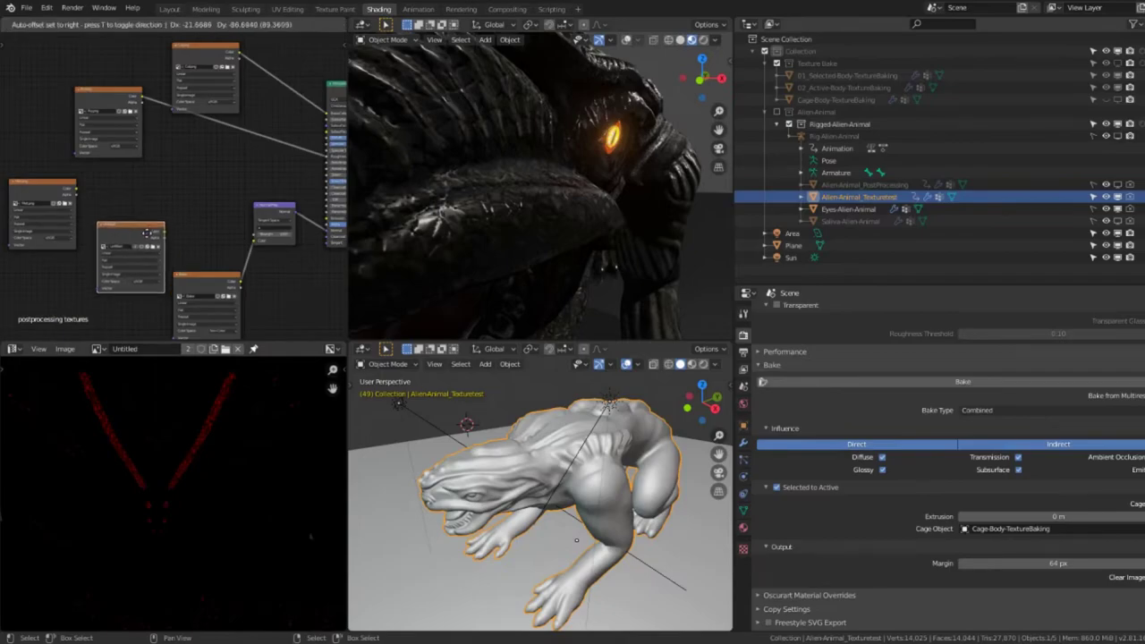
{"action": "scroll", "coordinate": [192, 207], "scroll_direction": "up", "scroll_amount": 3}
{"action": "scroll", "coordinate": [193, 206], "scroll_direction": "up", "scroll_amount": 2}
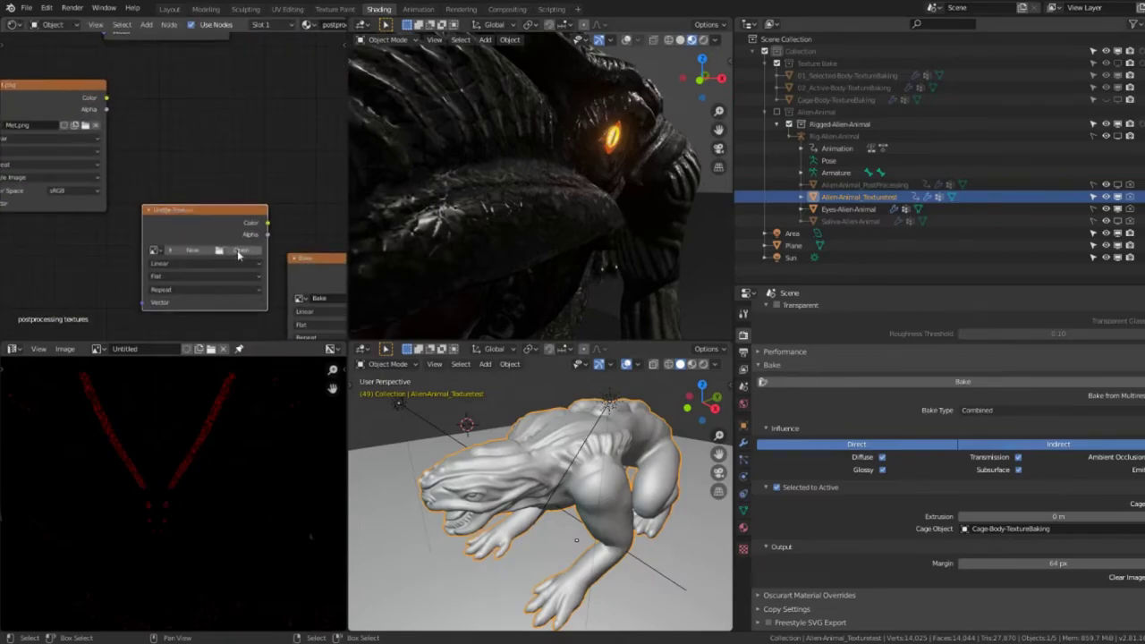
- Load Emi.png from Test_Bake into the empty image texture node
{"action": "left_click", "coordinate": [244, 252]}
{"action": "double_click", "coordinate": [183, 72]}
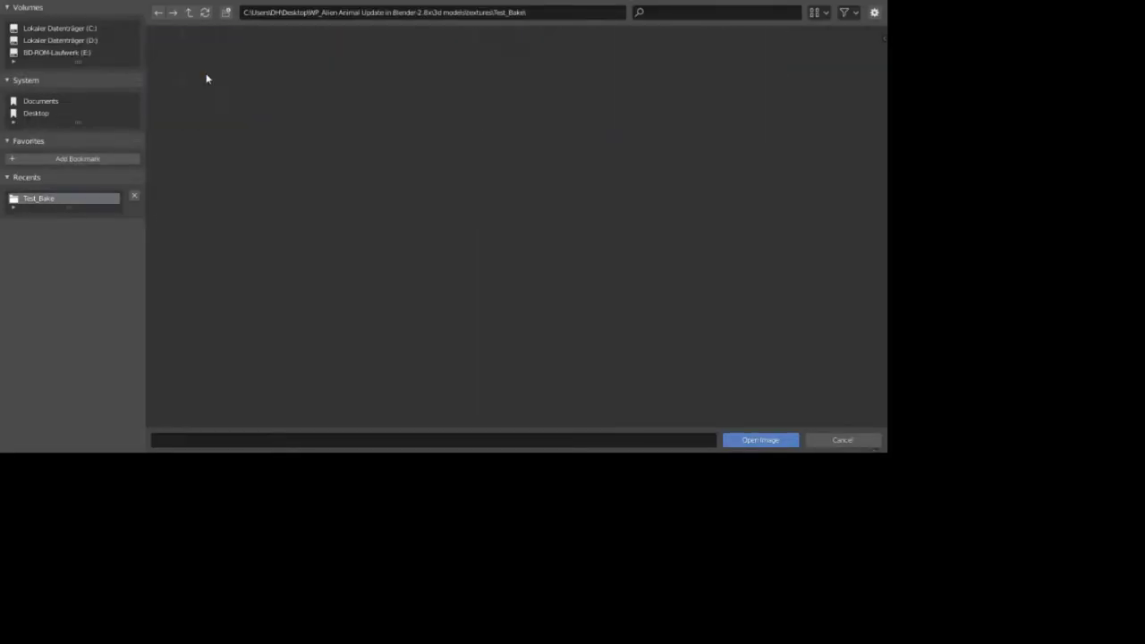
{"action": "left_click", "coordinate": [224, 91]}
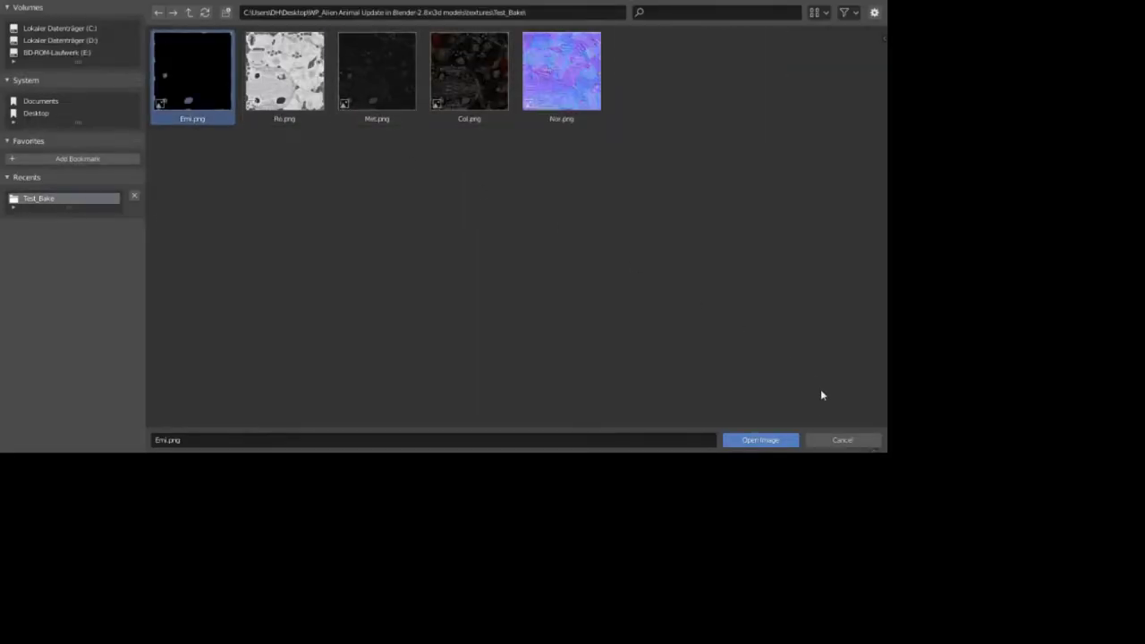
{"action": "left_click", "coordinate": [761, 439]}
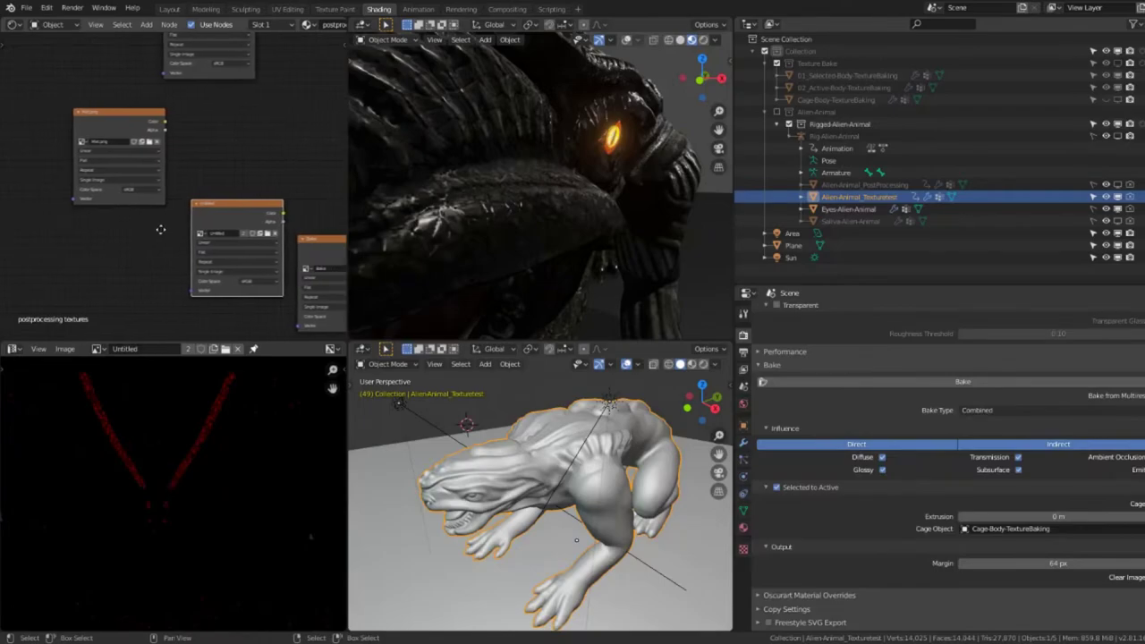
- Connect Emi.png's Color to the shader and change the image's colour space
{"action": "scroll", "coordinate": [152, 235], "scroll_direction": "down", "scroll_amount": 2}
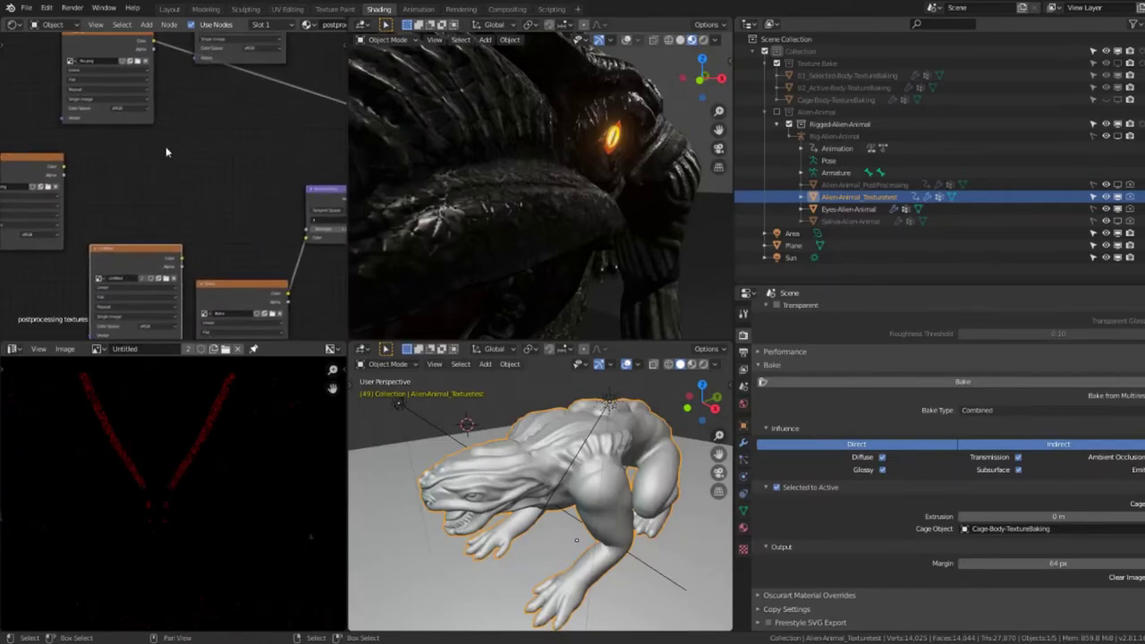
{"action": "scroll", "coordinate": [164, 158], "scroll_direction": "down", "scroll_amount": 2}
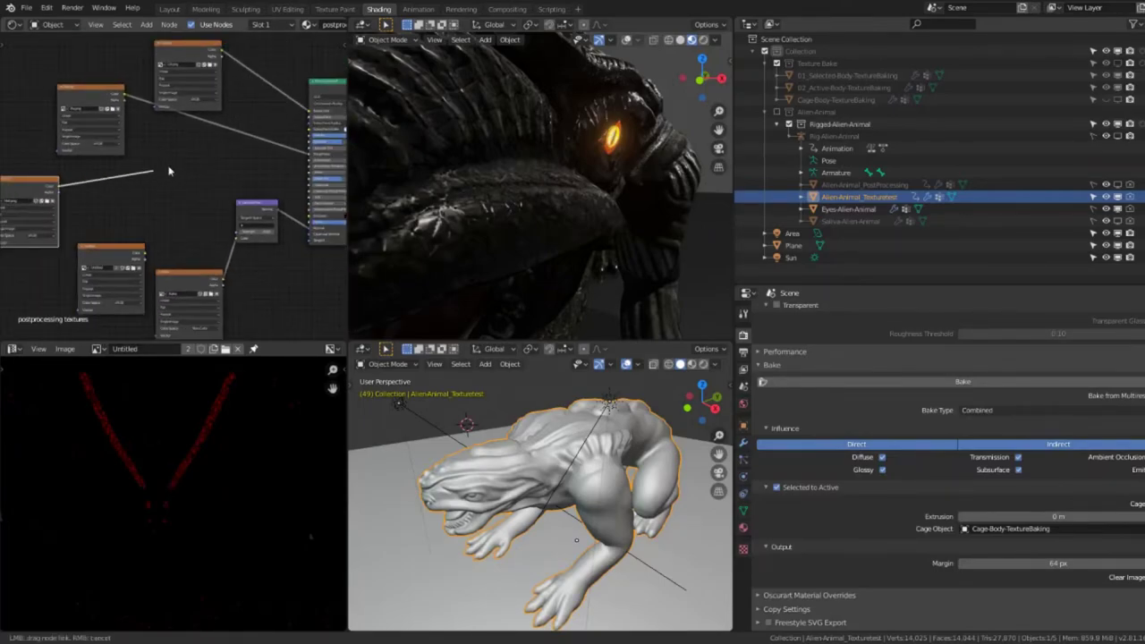
{"action": "left_click_drag", "start_coordinate": [58, 184], "coordinate": [314, 135]}
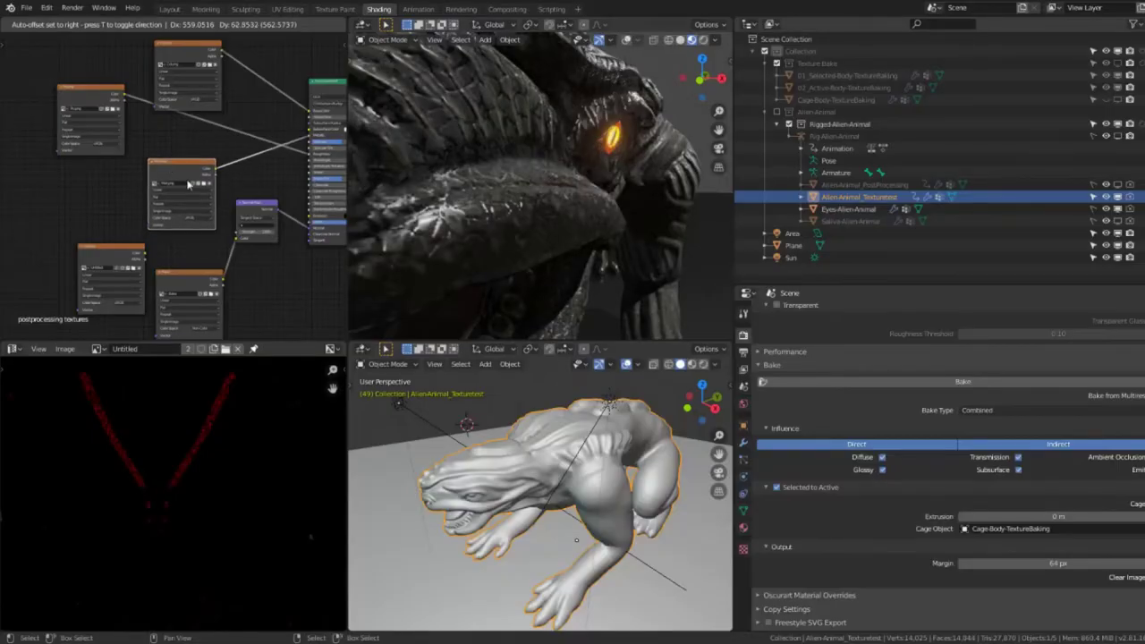
{"action": "scroll", "coordinate": [54, 122], "scroll_direction": "up", "scroll_amount": 2}
{"action": "left_click", "coordinate": [54, 121]}
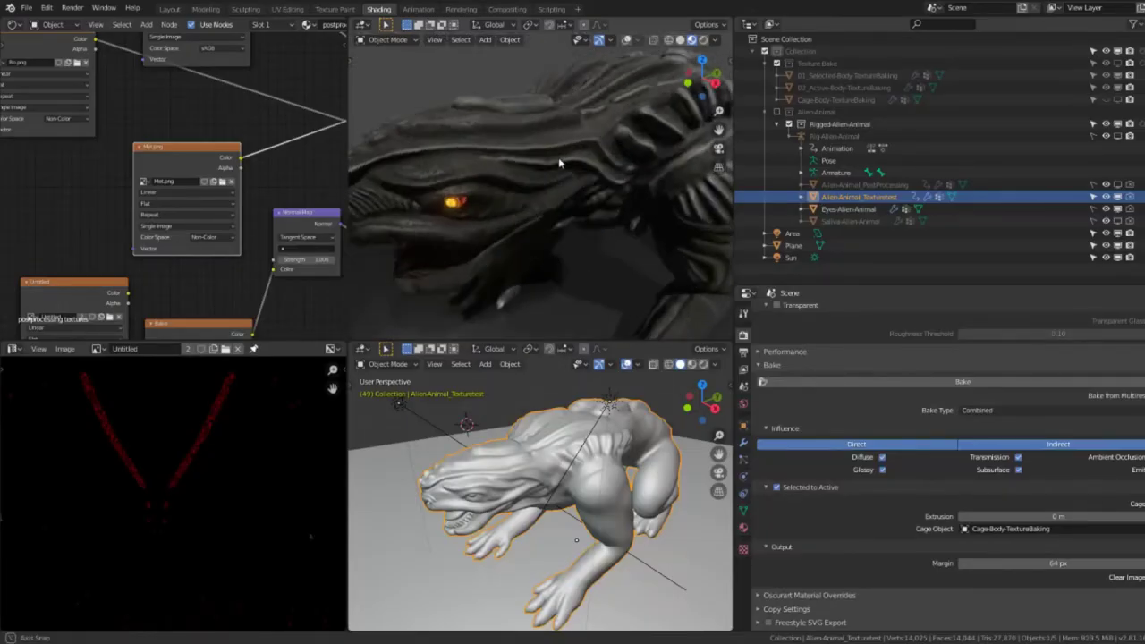
- Light the preview with the built-in HDRI instead of Scene World
{"action": "mouse_move", "coordinate": [487, 179]}
{"action": "middle_mouse_down"}
{"action": "mouse_move", "coordinate": [610, 189]}
{"action": "mouse_move", "coordinate": [587, 171]}
{"action": "middle_mouse_up"}
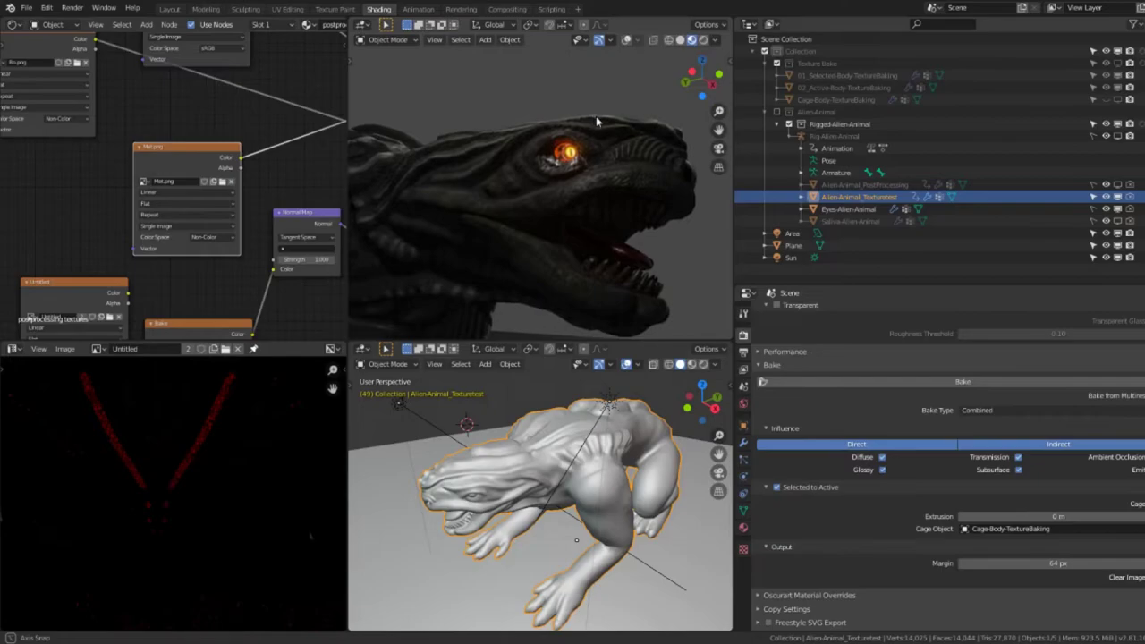
{"action": "mouse_move", "coordinate": [596, 115]}
{"action": "middle_mouse_down"}
{"action": "mouse_move", "coordinate": [573, 129]}
{"action": "mouse_move", "coordinate": [581, 136]}
{"action": "middle_mouse_up"}
{"action": "scroll", "coordinate": [566, 134], "scroll_direction": "up", "scroll_amount": 4}
{"action": "scroll", "coordinate": [585, 137], "scroll_direction": "down", "scroll_amount": 5}
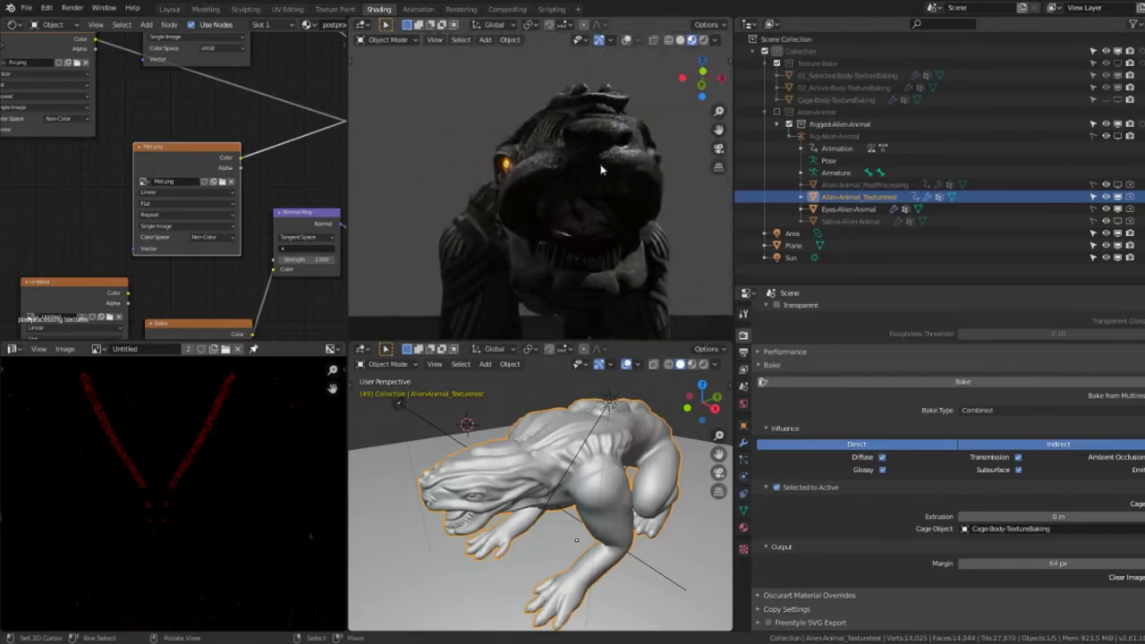
{"action": "left_click", "coordinate": [712, 40]}
{"action": "left_click", "coordinate": [648, 114]}
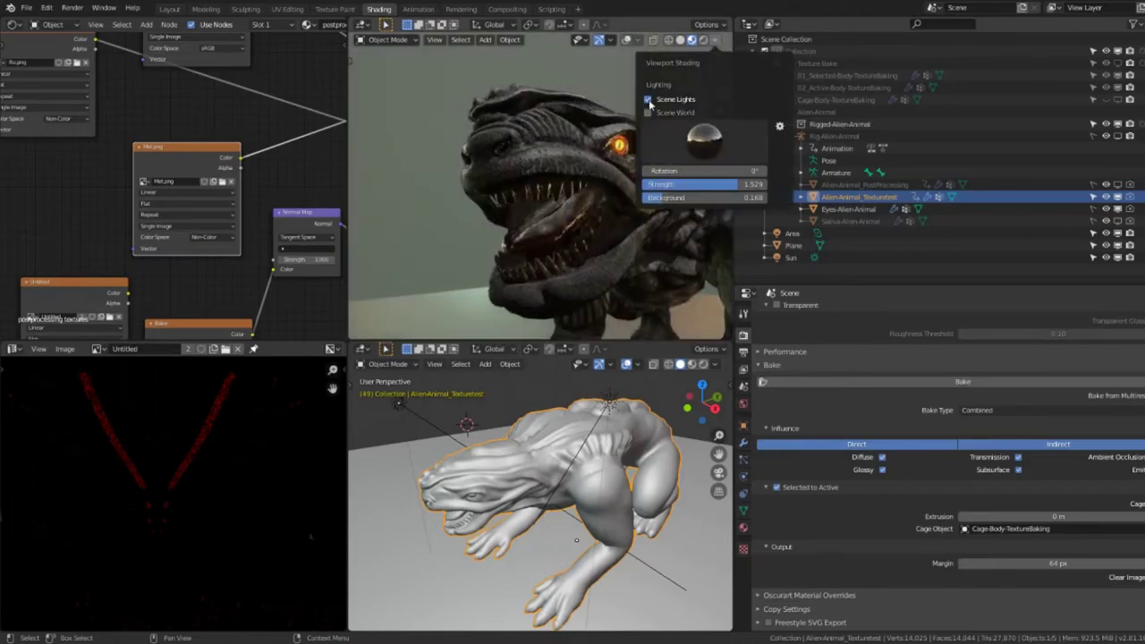
{"action": "left_click", "coordinate": [647, 99]}
{"action": "left_click", "coordinate": [647, 99]}
- Orbit the preview to inspect the alien's head, jaw and teeth
{"action": "scroll", "coordinate": [516, 159], "scroll_direction": "up", "scroll_amount": 3}
{"action": "scroll", "coordinate": [516, 159], "scroll_direction": "up", "scroll_amount": 3}
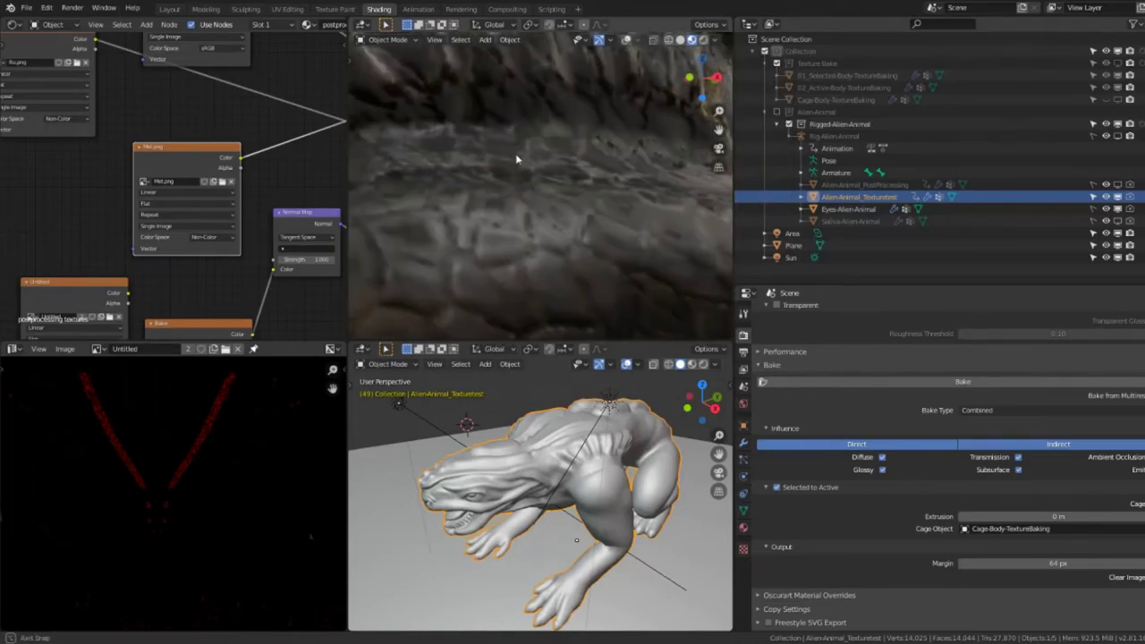
{"action": "scroll", "coordinate": [516, 159], "scroll_direction": "down", "scroll_amount": 5}
{"action": "mouse_move", "coordinate": [516, 159]}
{"action": "middle_mouse_down"}
{"action": "mouse_move", "coordinate": [549, 209]}
{"action": "mouse_move", "coordinate": [546, 149]}
{"action": "middle_mouse_up"}
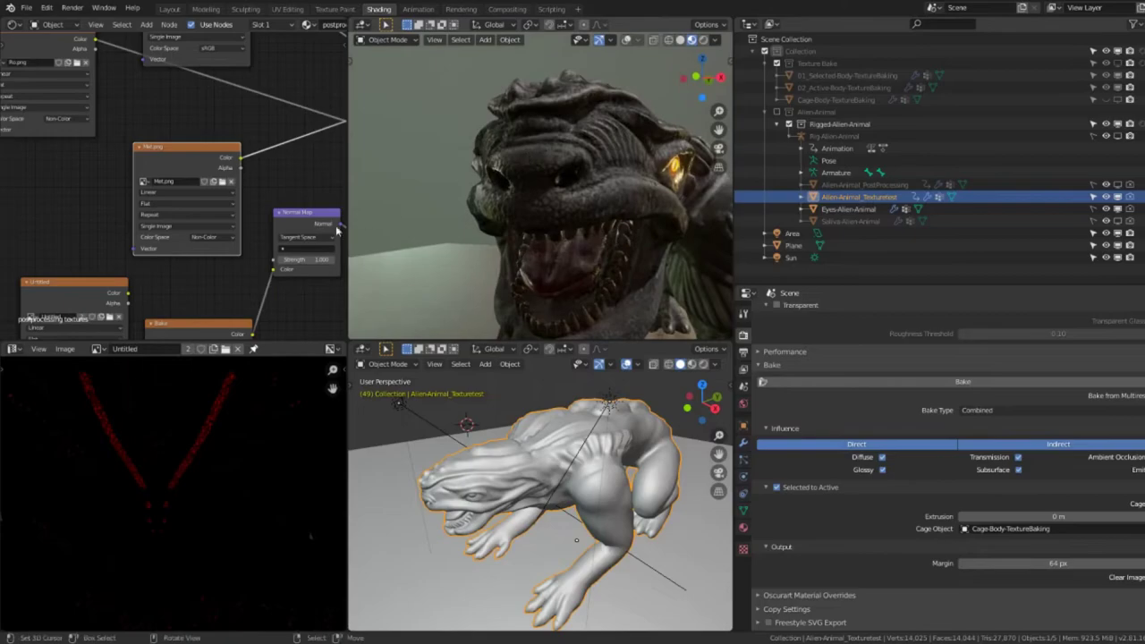
{"action": "scroll", "coordinate": [337, 231], "scroll_direction": "down", "scroll_amount": 1}
{"action": "scroll", "coordinate": [558, 242], "scroll_direction": "up", "scroll_amount": 4}
{"action": "mouse_move", "coordinate": [559, 242]}
{"action": "middle_mouse_down"}
{"action": "mouse_move", "coordinate": [543, 211]}
{"action": "mouse_move", "coordinate": [486, 191]}
{"action": "mouse_move", "coordinate": [573, 184]}
{"action": "mouse_move", "coordinate": [519, 205]}
{"action": "mouse_move", "coordinate": [544, 297]}
{"action": "mouse_move", "coordinate": [613, 243]}
{"action": "middle_mouse_up"}
{"action": "scroll", "coordinate": [523, 211], "scroll_direction": "down", "scroll_amount": 3}
{"action": "scroll", "coordinate": [185, 260], "scroll_direction": "down", "scroll_amount": 1}
{"action": "scroll", "coordinate": [185, 260], "scroll_direction": "up", "scroll_amount": 2}
{"action": "scroll", "coordinate": [185, 260], "scroll_direction": "up", "scroll_amount": 2}
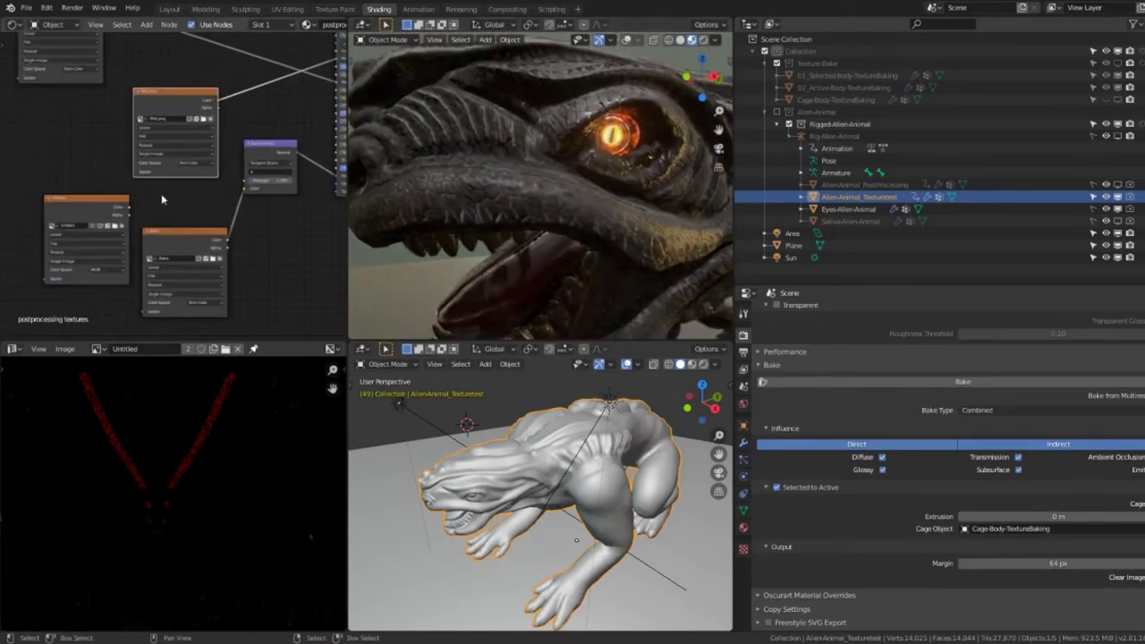
{"action": "scroll", "coordinate": [185, 260], "scroll_direction": "up", "scroll_amount": 1}
- Move the Normal Map node aside and link the Untitled image node's Color into the shader
{"action": "left_click_drag", "start_coordinate": [277, 150], "coordinate": [299, 259]}
{"action": "middle_click_drag", "start_coordinate": [300, 259], "coordinate": [308, 330]}
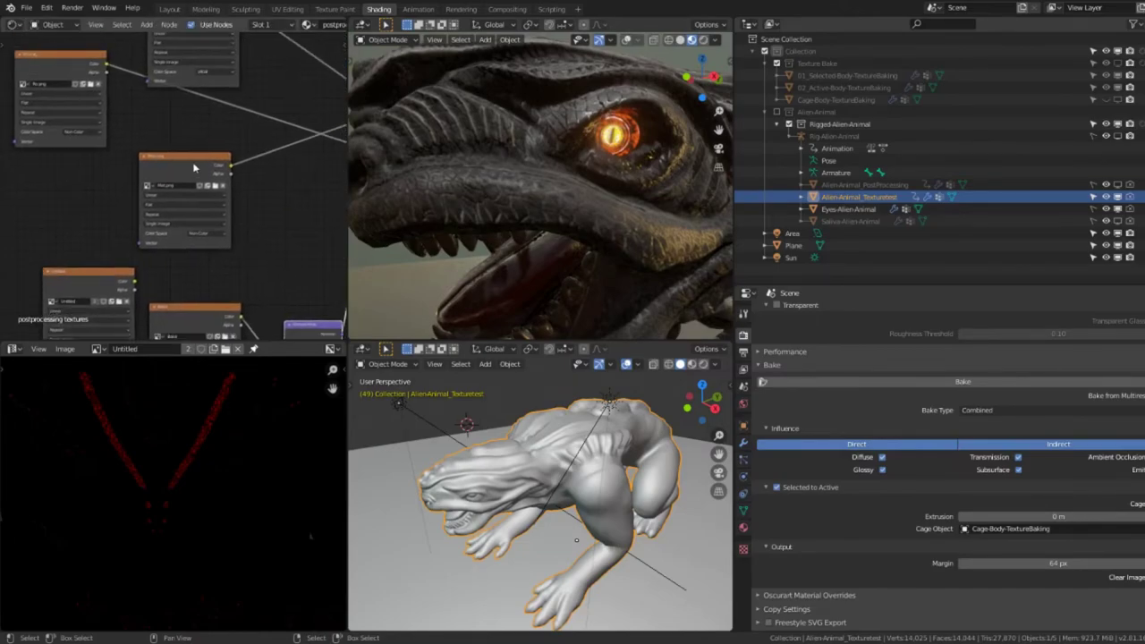
{"action": "left_click_drag", "start_coordinate": [163, 226], "coordinate": [144, 191]}
{"action": "left_click_drag", "start_coordinate": [96, 277], "coordinate": [90, 201]}
{"action": "middle_click_drag", "start_coordinate": [91, 200], "coordinate": [52, 187]}
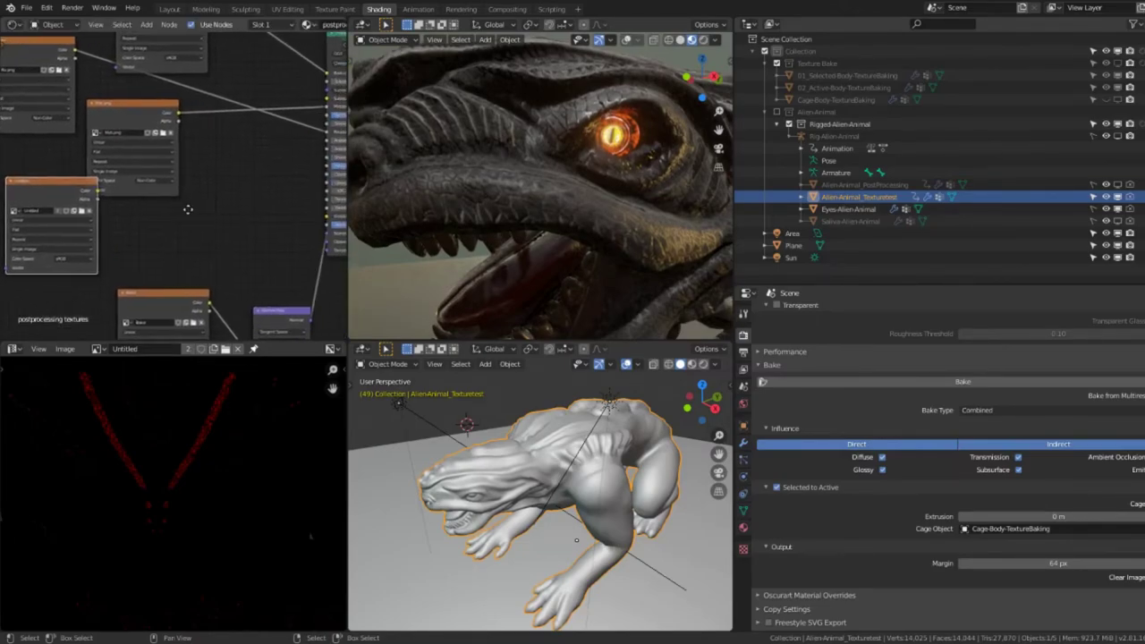
{"action": "left_click_drag", "start_coordinate": [90, 191], "coordinate": [163, 251]}
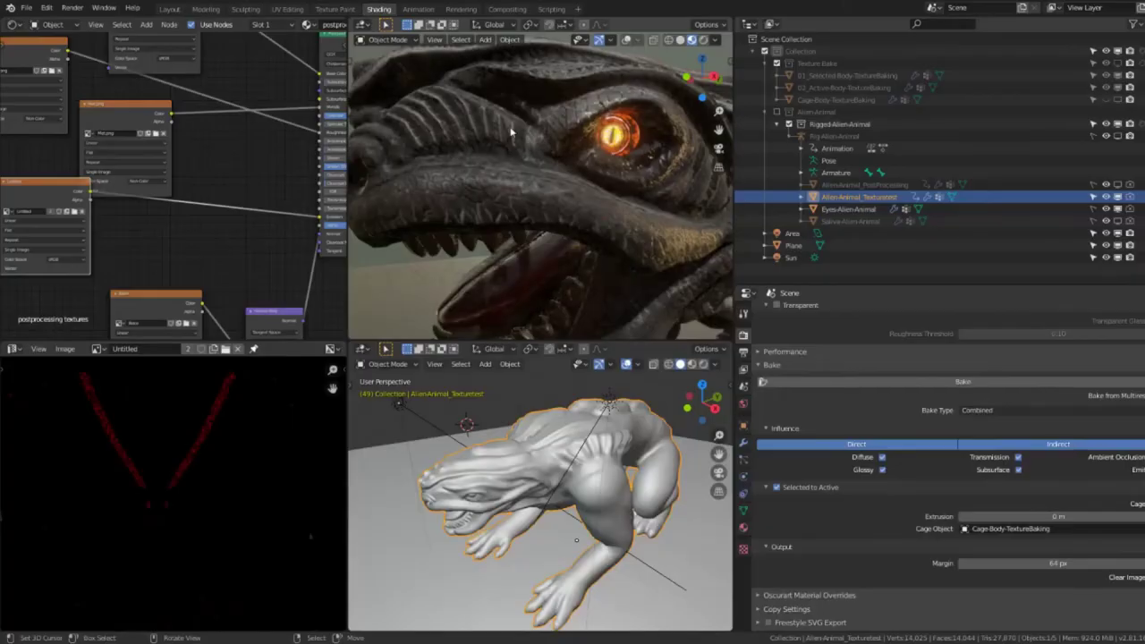
{"action": "mouse_move", "coordinate": [599, 164]}
{"action": "middle_mouse_down"}
{"action": "mouse_move", "coordinate": [622, 173]}
{"action": "mouse_move", "coordinate": [539, 218]}
{"action": "mouse_move", "coordinate": [484, 168]}
{"action": "middle_mouse_up"}
{"action": "scroll", "coordinate": [143, 204], "scroll_direction": "down", "scroll_amount": 2}
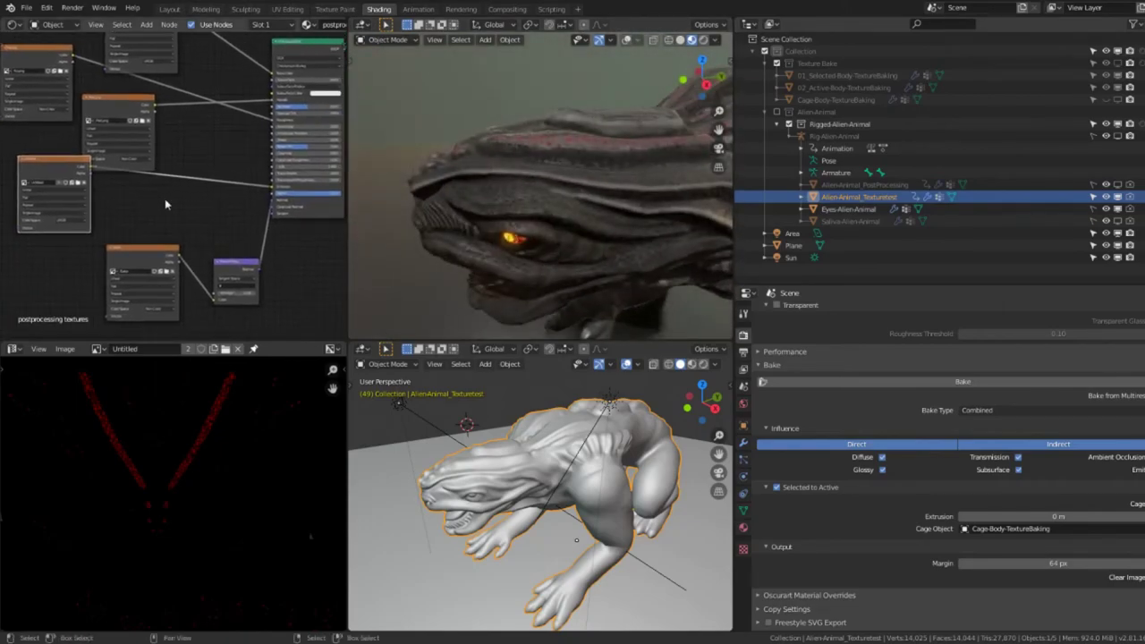
{"action": "key", "text": "shift+a"}
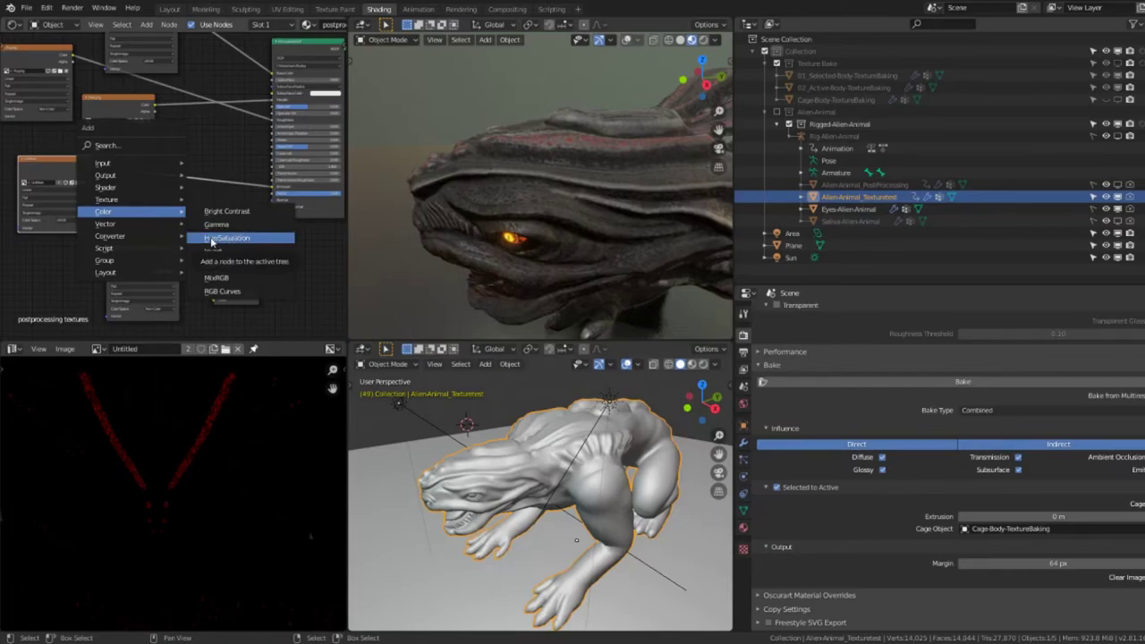
- Add a Hue/Saturation/Value node and a Value node to the alien's material
{"action": "left_click", "coordinate": [211, 237]}
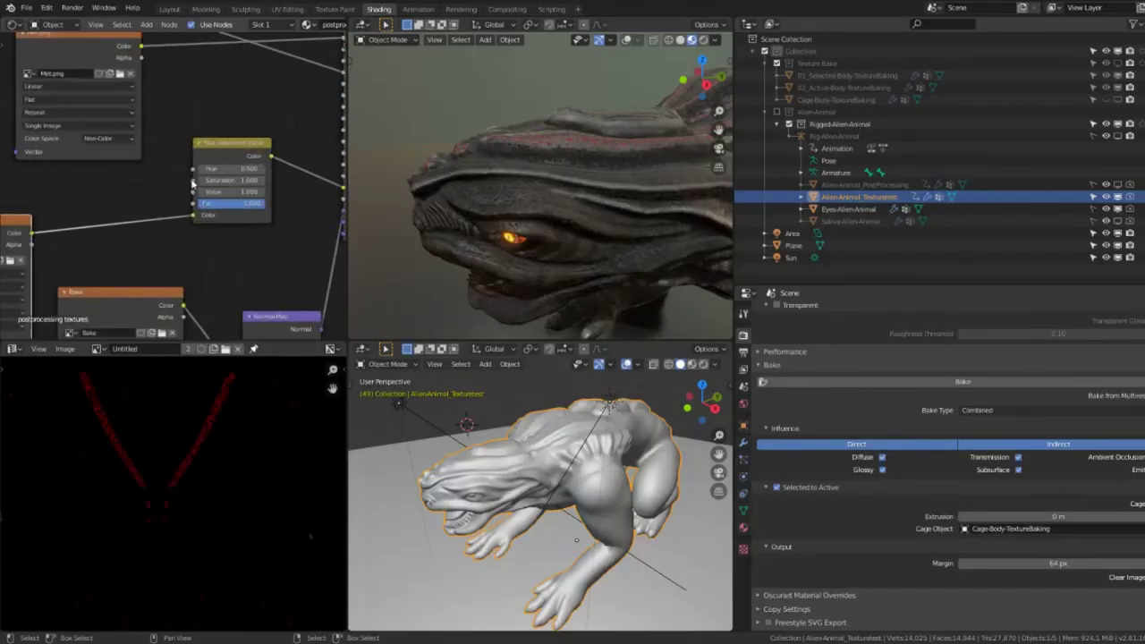
{"action": "left_click", "coordinate": [264, 176]}
{"action": "key", "text": "shift+a"}
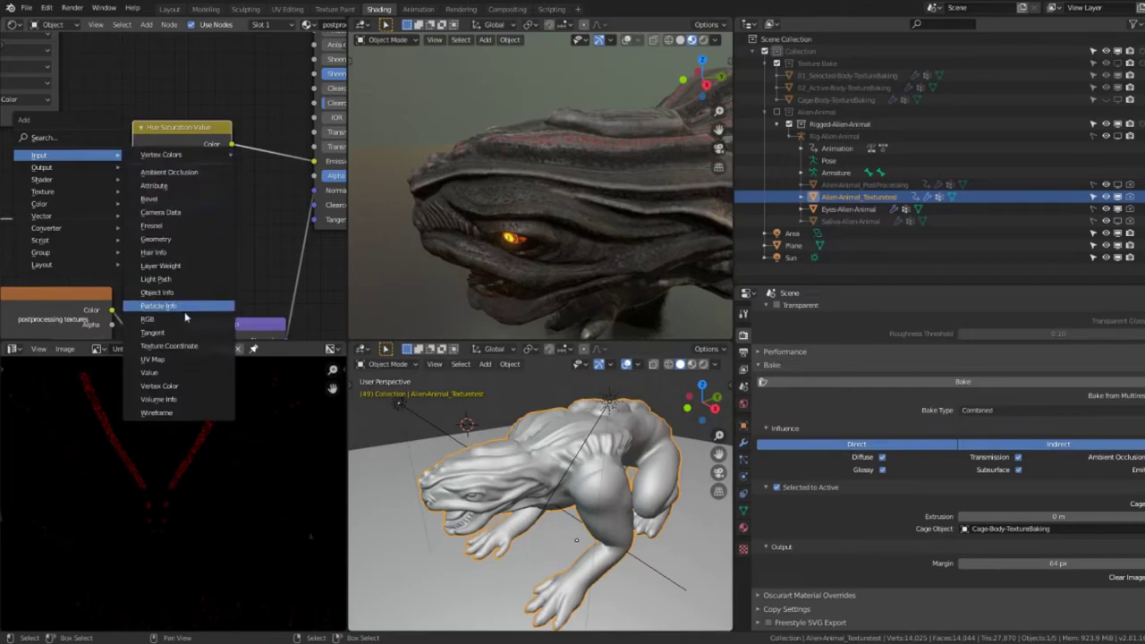
{"action": "left_click", "coordinate": [169, 372]}
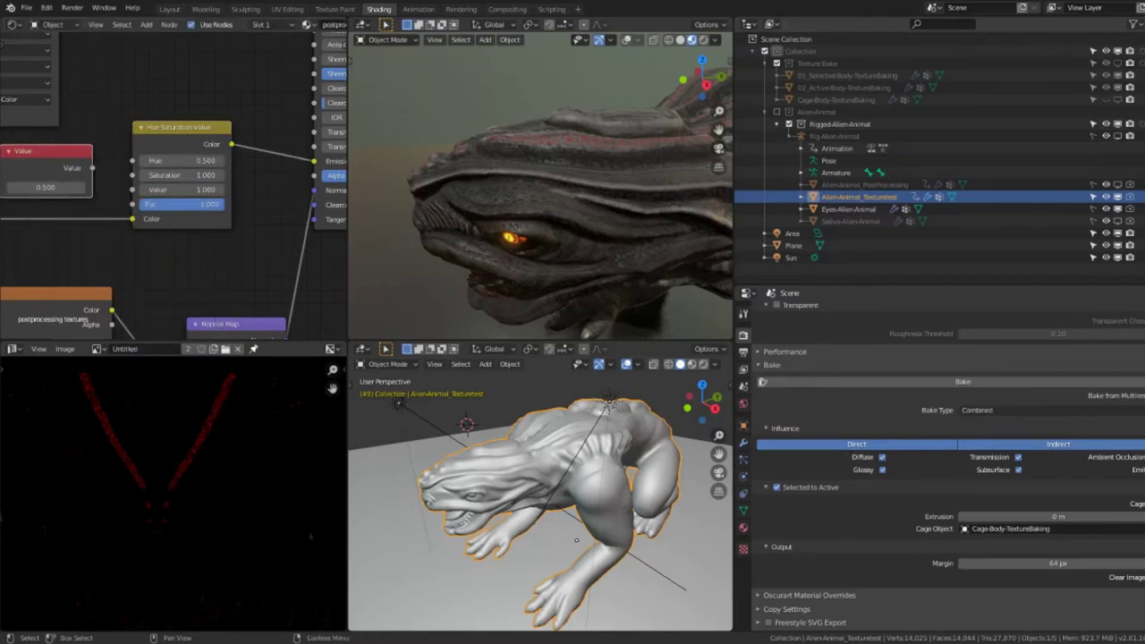
{"action": "scroll", "coordinate": [172, 164], "scroll_direction": "up", "scroll_amount": 2}
{"action": "left_click_drag", "start_coordinate": [179, 179], "coordinate": [141, 182]}
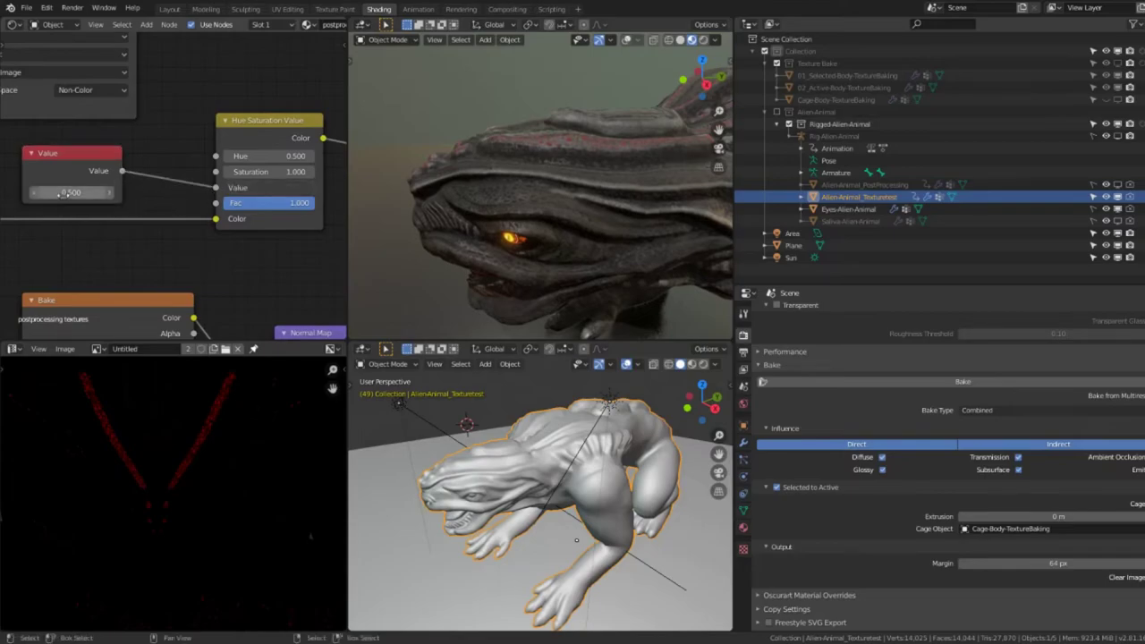
- Plug the Value node into the Hue/Saturation/Value node's Fac input
{"action": "mouse_move", "coordinate": [601, 106]}
{"action": "middle_mouse_down"}
{"action": "mouse_move", "coordinate": [628, 117]}
{"action": "mouse_move", "coordinate": [550, 163]}
{"action": "middle_mouse_up"}
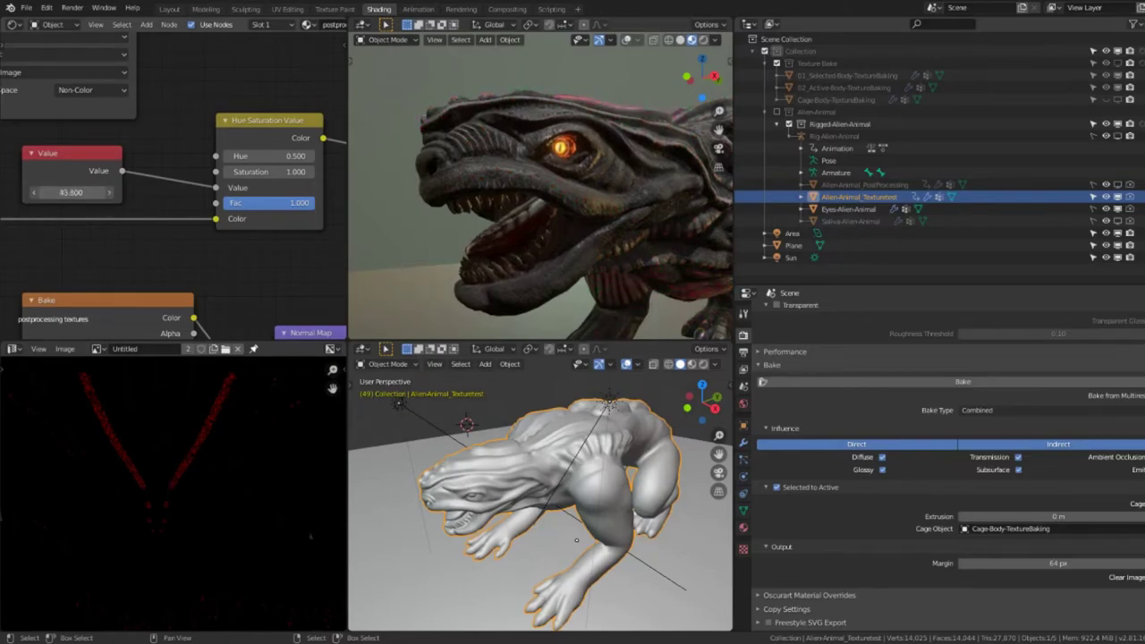
{"action": "middle_click_drag", "start_coordinate": [537, 224], "coordinate": [524, 195]}
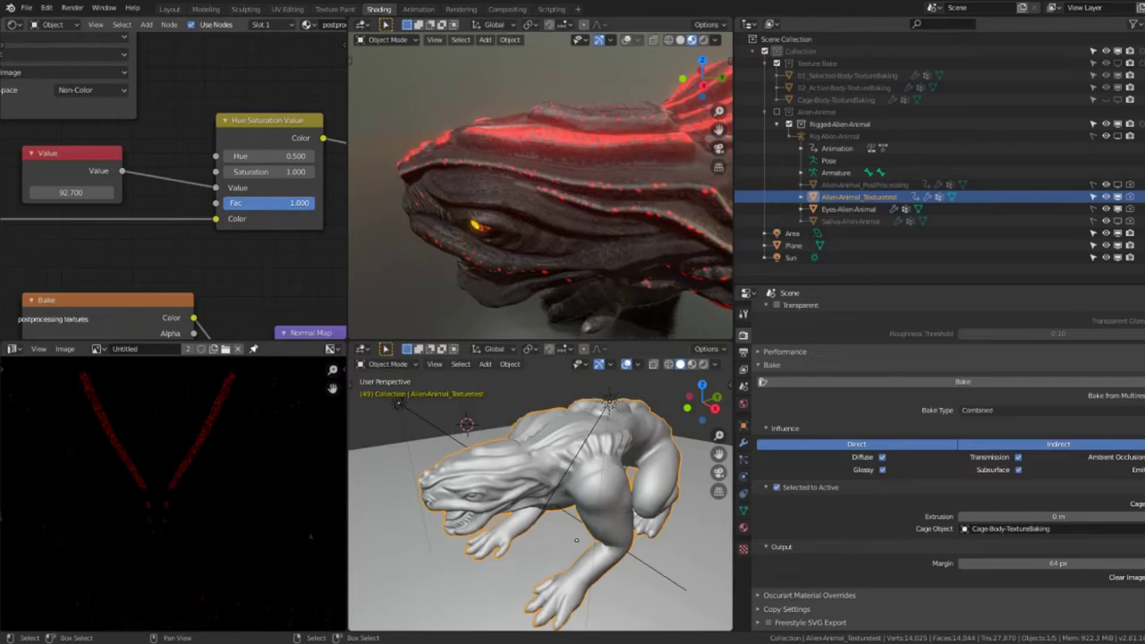
{"action": "left_click_drag", "start_coordinate": [218, 206], "coordinate": [217, 203]}
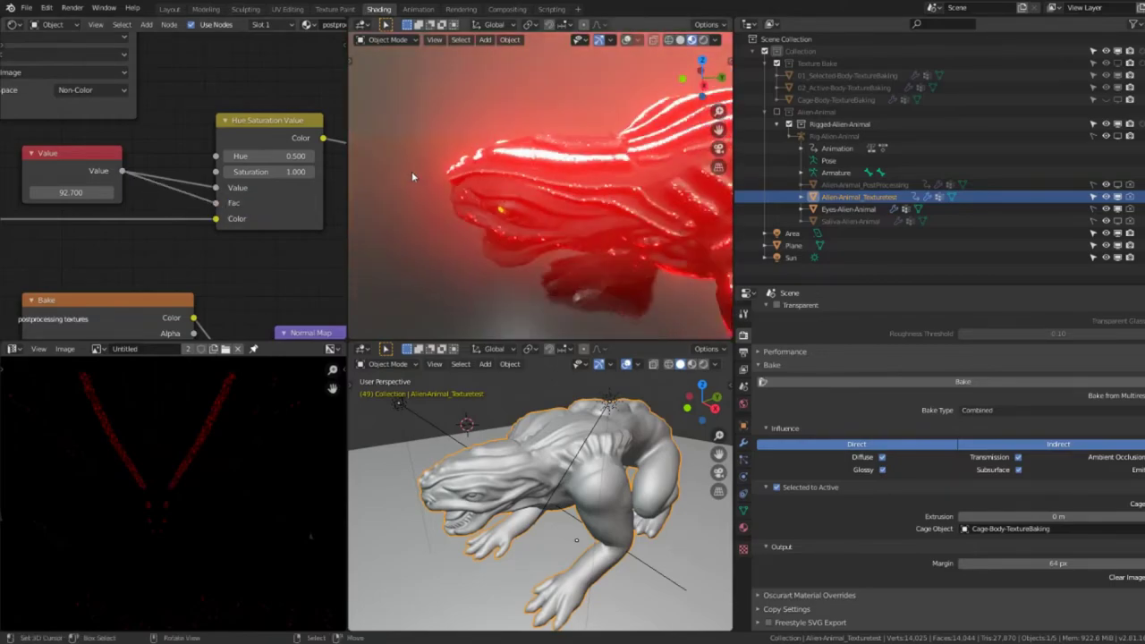
{"action": "mouse_move", "coordinate": [411, 171]}
{"action": "middle_mouse_down"}
{"action": "mouse_move", "coordinate": [657, 128]}
{"action": "mouse_move", "coordinate": [593, 164]}
{"action": "middle_mouse_up"}
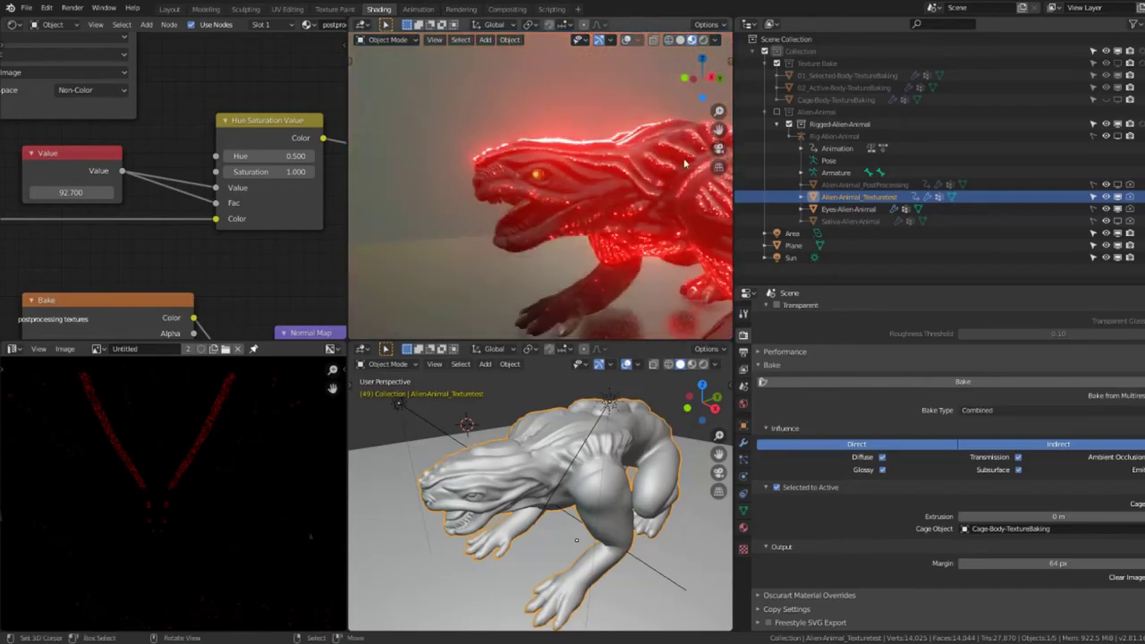
{"action": "mouse_move", "coordinate": [594, 163]}
{"action": "middle_mouse_down"}
{"action": "mouse_move", "coordinate": [608, 170]}
{"action": "mouse_move", "coordinate": [621, 128]}
{"action": "middle_mouse_up"}
{"action": "scroll", "coordinate": [607, 170], "scroll_direction": "up", "scroll_amount": 3}
{"action": "scroll", "coordinate": [607, 170], "scroll_direction": "down", "scroll_amount": 5}
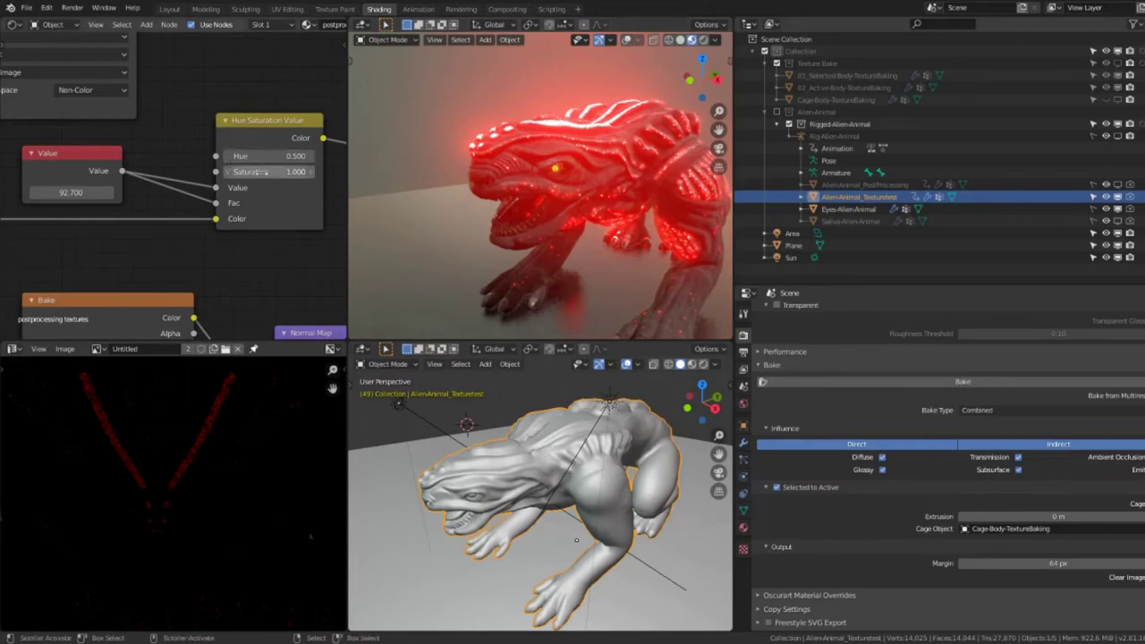
- Lower the glow Value from 92.700 to 37.600 to dim the red emission
{"action": "mouse_move", "coordinate": [70, 192]}
{"action": "left_mouse_down"}
{"action": "mouse_move", "coordinate": [36, 192]}
{"action": "mouse_move", "coordinate": [98, 192]}
{"action": "mouse_move", "coordinate": [77, 192]}
{"action": "left_mouse_up"}
{"action": "scroll", "coordinate": [579, 159], "scroll_direction": "up", "scroll_amount": 4}
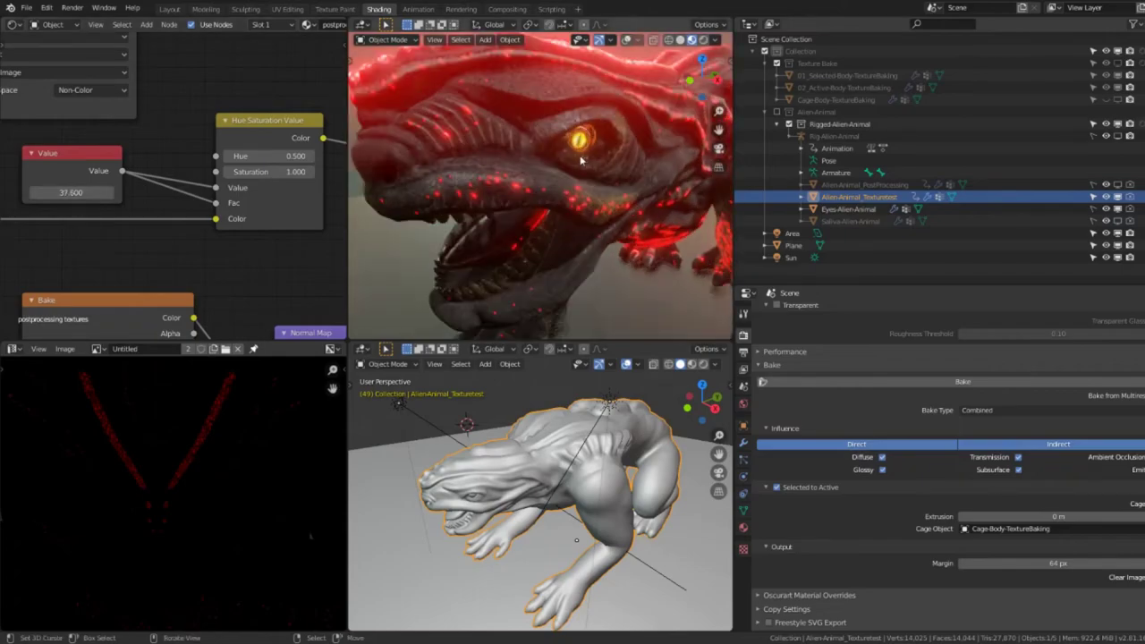
{"action": "scroll", "coordinate": [579, 159], "scroll_direction": "up", "scroll_amount": 3}
{"action": "scroll", "coordinate": [520, 129], "scroll_direction": "up", "scroll_amount": 3}
{"action": "scroll", "coordinate": [573, 154], "scroll_direction": "up", "scroll_amount": 3}
{"action": "scroll", "coordinate": [573, 154], "scroll_direction": "up", "scroll_amount": 2}
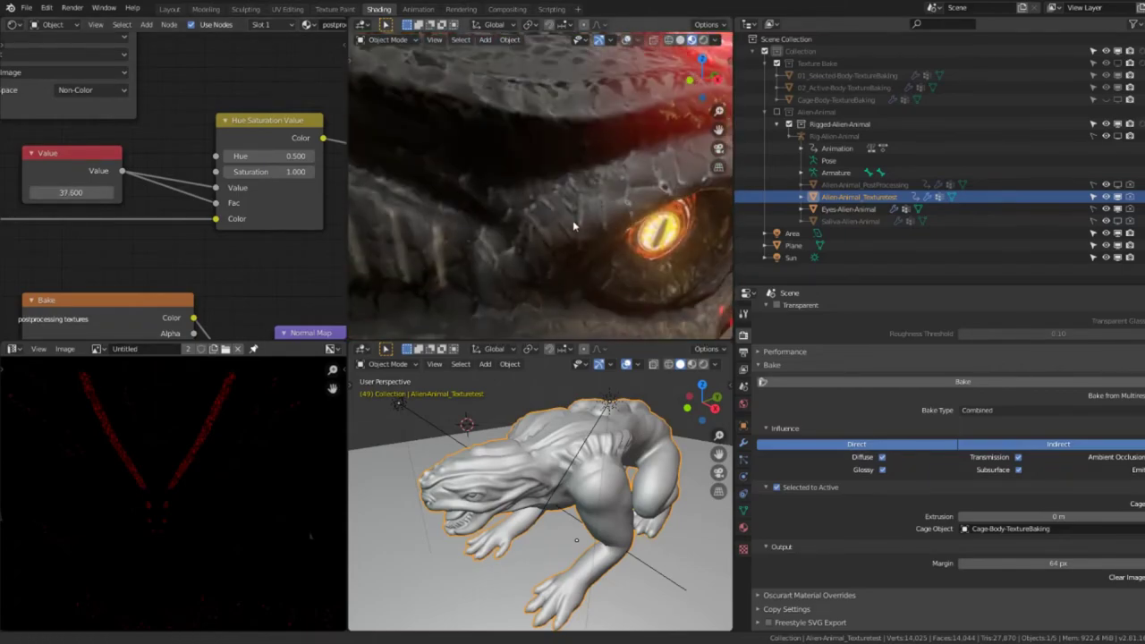
{"action": "scroll", "coordinate": [572, 220], "scroll_direction": "down", "scroll_amount": 4}
{"action": "scroll", "coordinate": [556, 190], "scroll_direction": "down", "scroll_amount": 3}
{"action": "scroll", "coordinate": [555, 189], "scroll_direction": "up", "scroll_amount": 1}
{"action": "mouse_move", "coordinate": [216, 107]}
{"action": "middle_mouse_down"}
{"action": "mouse_move", "coordinate": [105, 248]}
{"action": "mouse_move", "coordinate": [227, 211]}
{"action": "middle_mouse_up"}
{"action": "scroll", "coordinate": [105, 247], "scroll_direction": "down", "scroll_amount": 3}
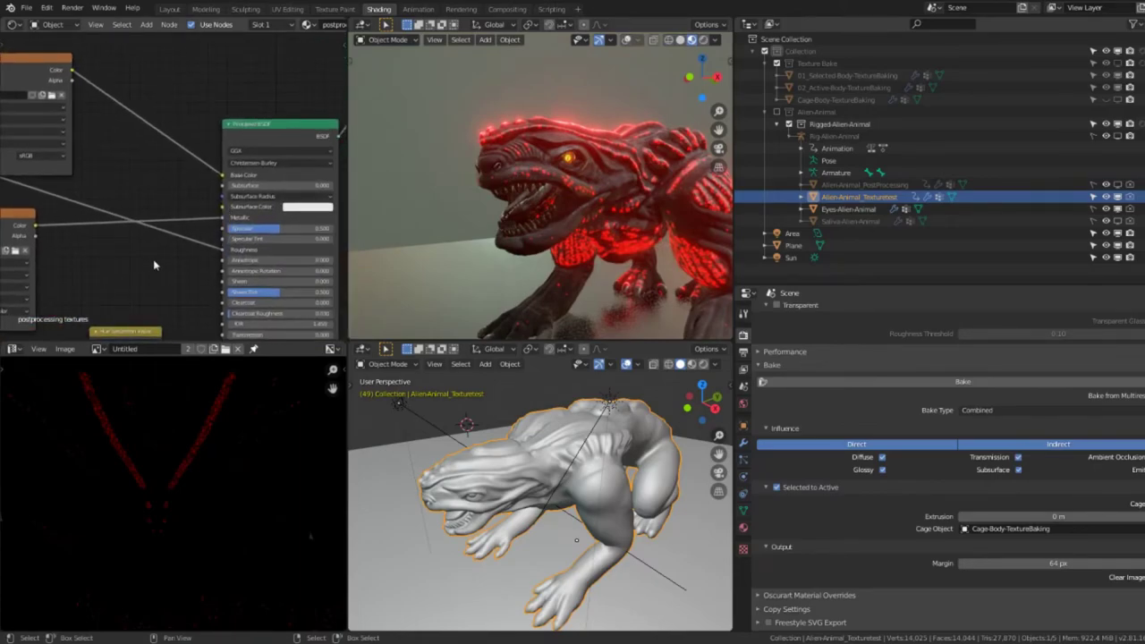
- Add a Gamma node after the Met.png texture and set its gamma to 1.42
{"action": "middle_click_drag", "start_coordinate": [154, 264], "coordinate": [169, 231]}
{"action": "key", "text": "shift+a"}
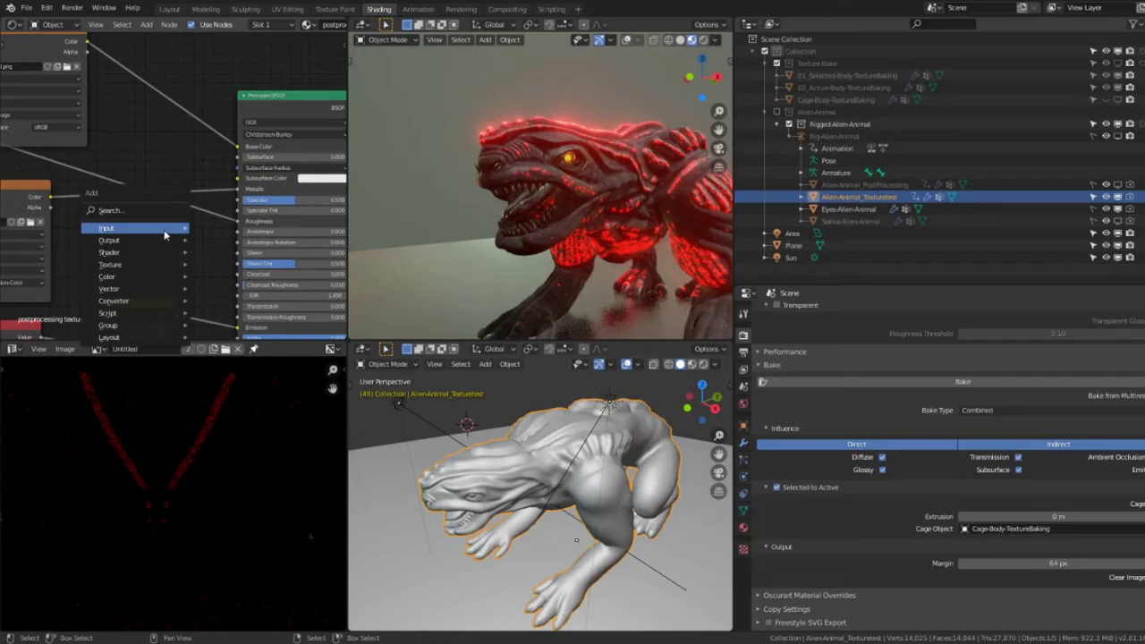
{"action": "mouse_move", "coordinate": [125, 277]}
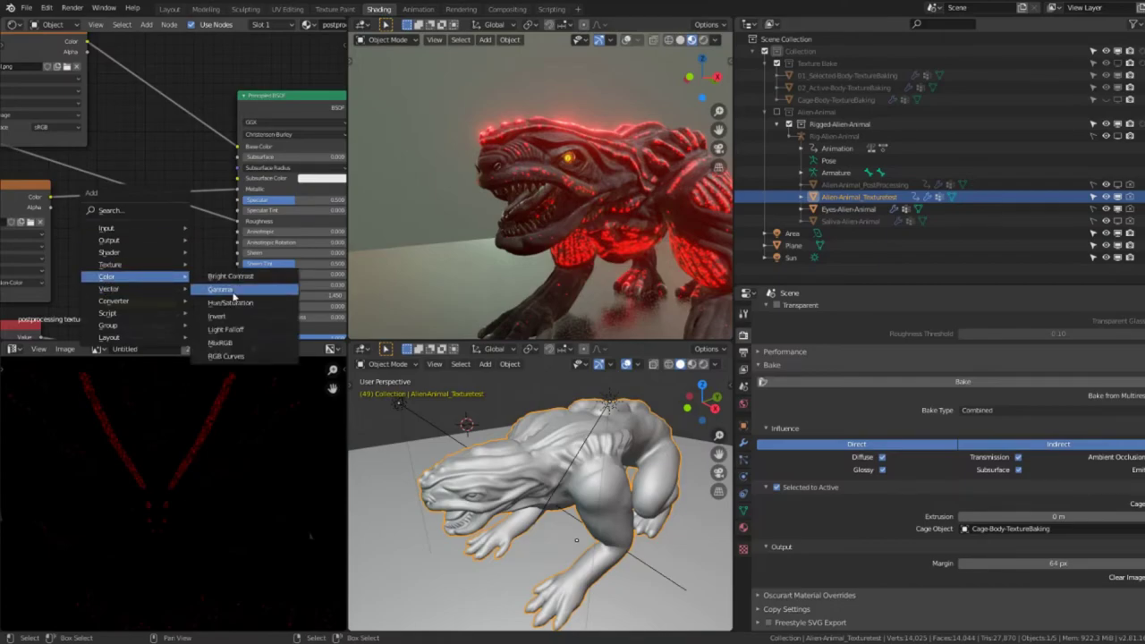
{"action": "left_click", "coordinate": [234, 296]}
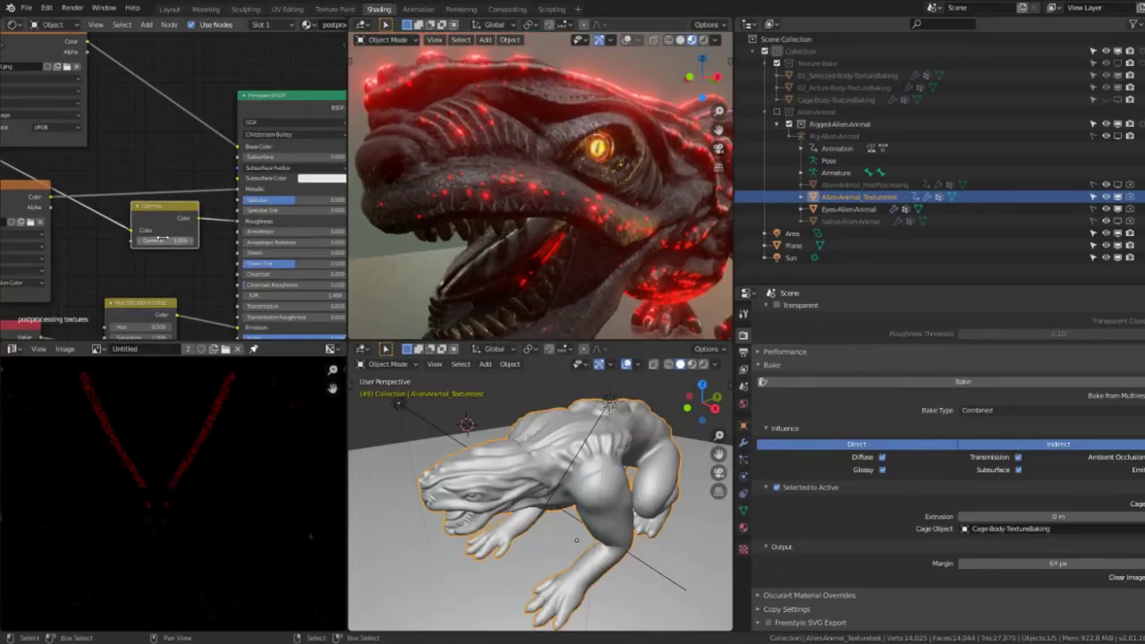
{"action": "left_click_drag", "start_coordinate": [161, 239], "coordinate": [134, 239]}
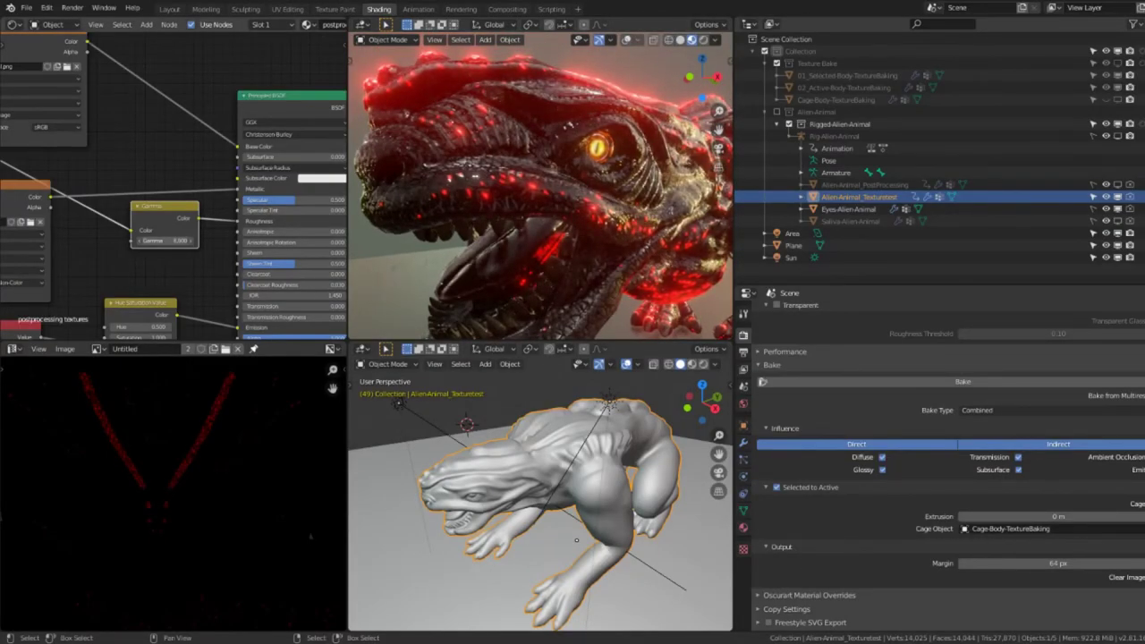
{"action": "left_click_drag", "start_coordinate": [143, 239], "coordinate": [161, 239]}
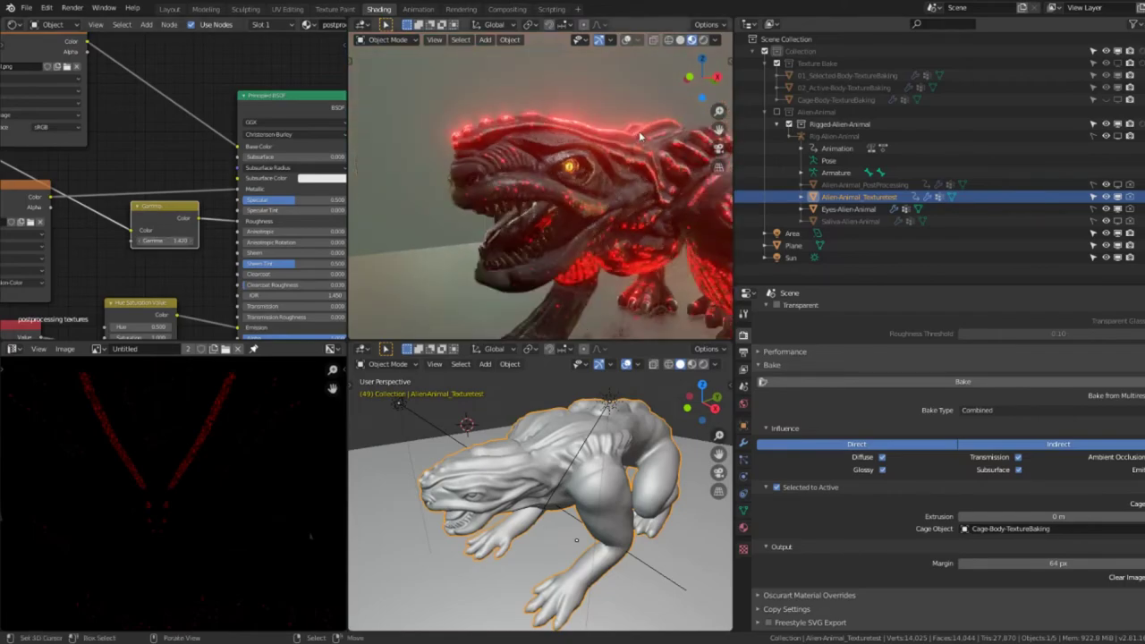
- Lower the glow Value node to 14.9 and duplicate the Gamma node
{"action": "mouse_move", "coordinate": [579, 166]}
{"action": "middle_mouse_down"}
{"action": "mouse_move", "coordinate": [616, 172]}
{"action": "mouse_move", "coordinate": [577, 140]}
{"action": "middle_mouse_up"}
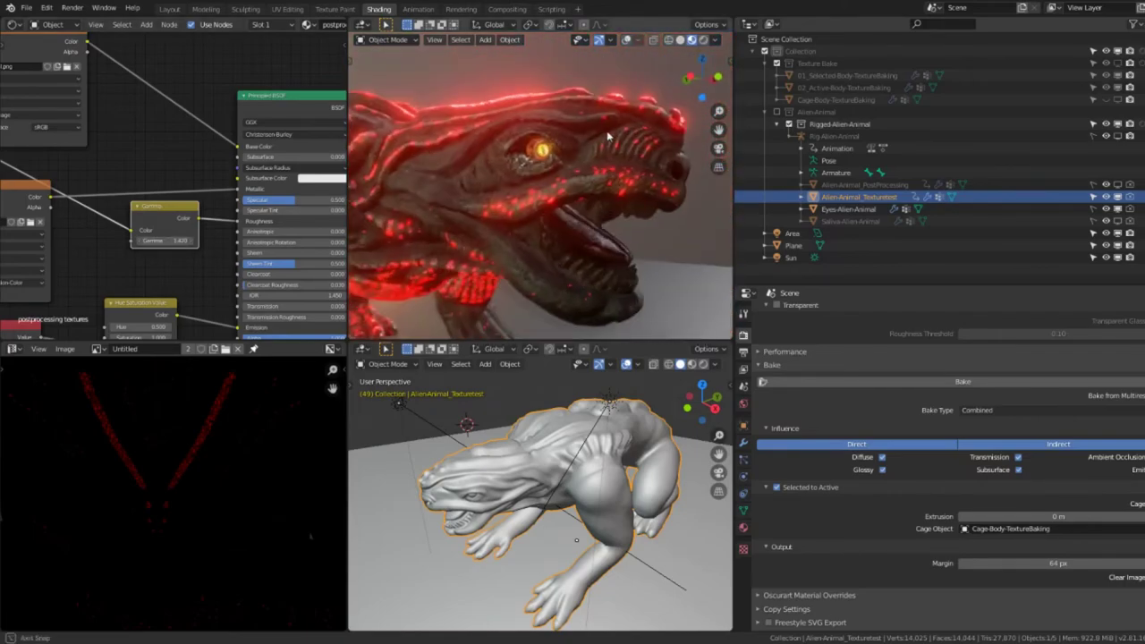
{"action": "middle_click_drag", "start_coordinate": [122, 264], "coordinate": [78, 253]}
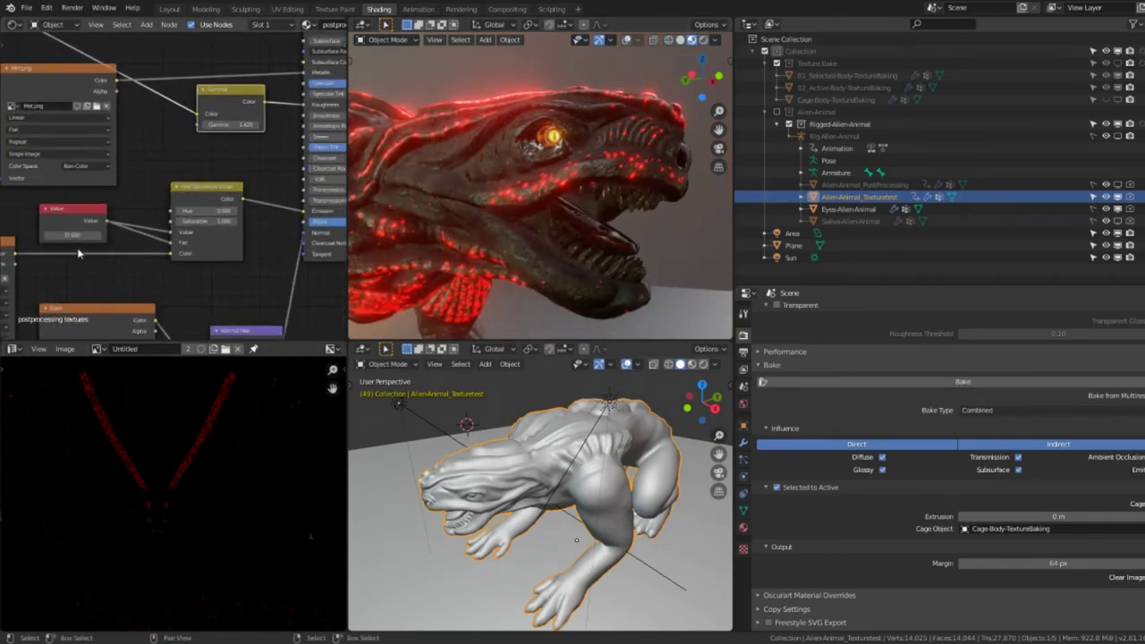
{"action": "left_click_drag", "start_coordinate": [72, 234], "coordinate": [54, 235]}
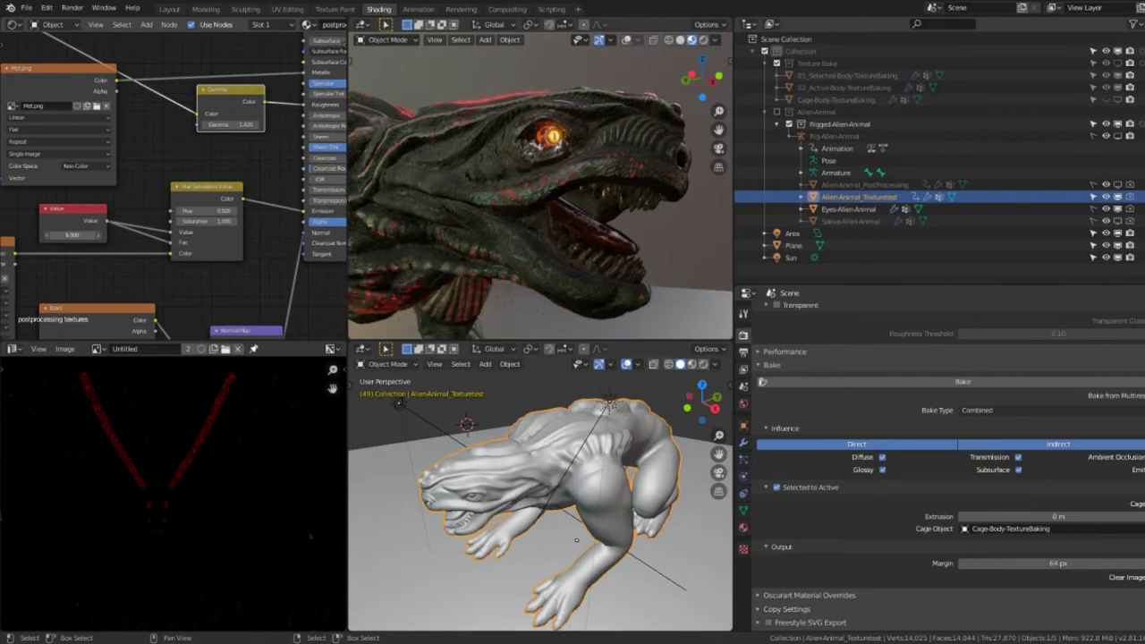
{"action": "mouse_move", "coordinate": [456, 126]}
{"action": "middle_mouse_down"}
{"action": "mouse_move", "coordinate": [456, 200]}
{"action": "mouse_move", "coordinate": [564, 155]}
{"action": "mouse_move", "coordinate": [511, 126]}
{"action": "mouse_move", "coordinate": [507, 140]}
{"action": "mouse_move", "coordinate": [546, 152]}
{"action": "middle_mouse_up"}
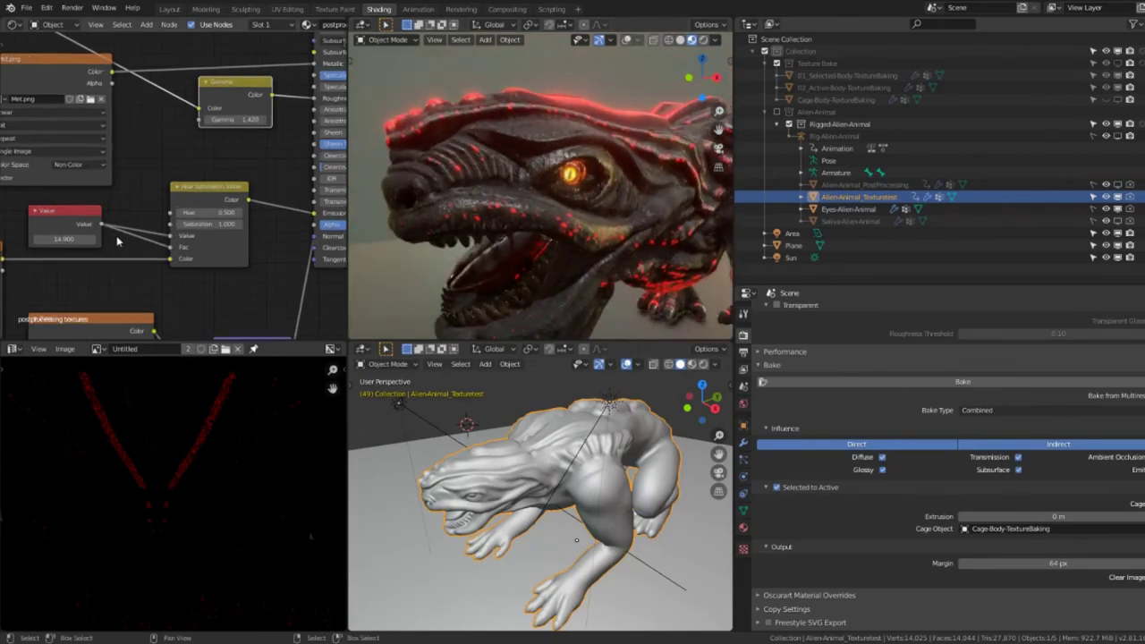
{"action": "middle_click_drag", "start_coordinate": [46, 209], "coordinate": [72, 177]}
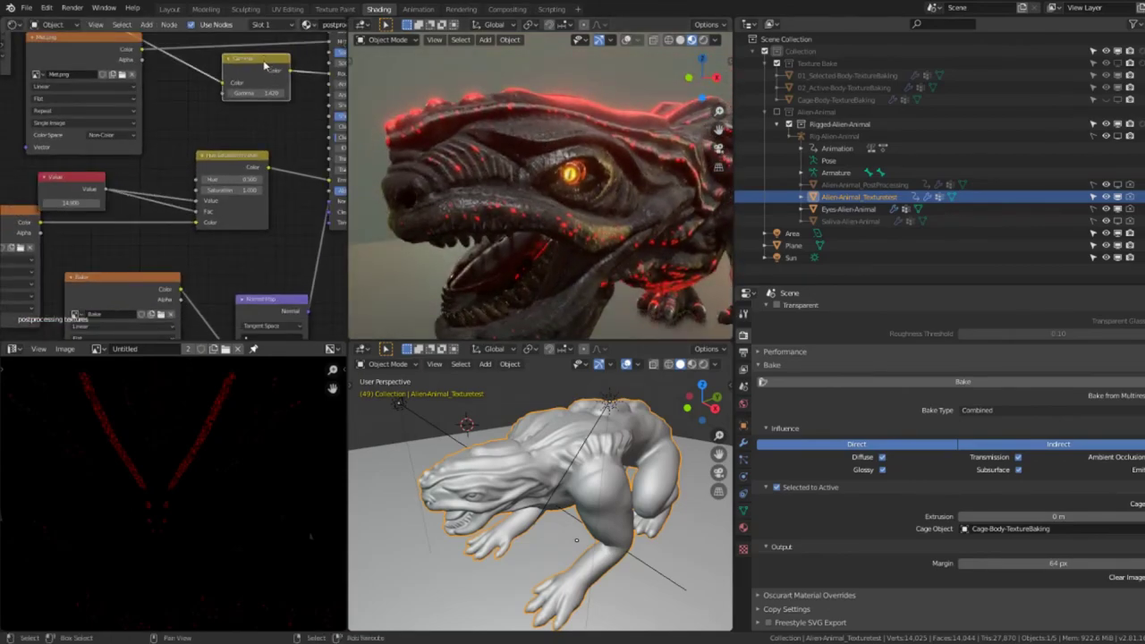
{"action": "key", "text": "shift+d"}
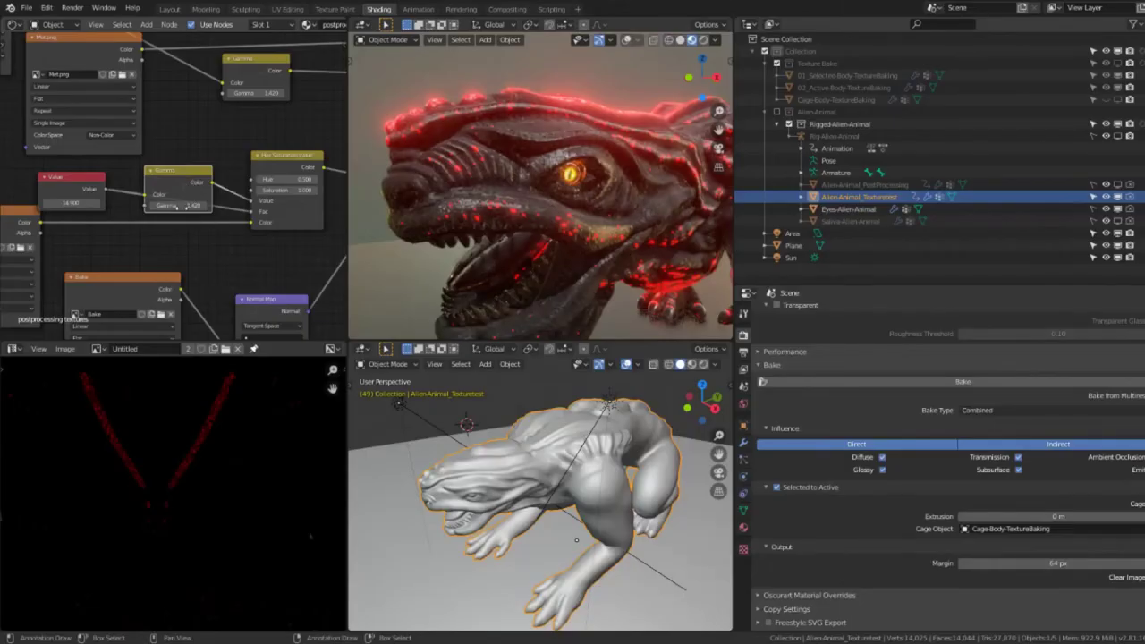
- Put the second Gamma at 1.19 on the glow strength and tint the emission cyan with Hue 1.0, Saturation 2.0
{"action": "left_click_drag", "start_coordinate": [176, 206], "coordinate": [192, 206]}
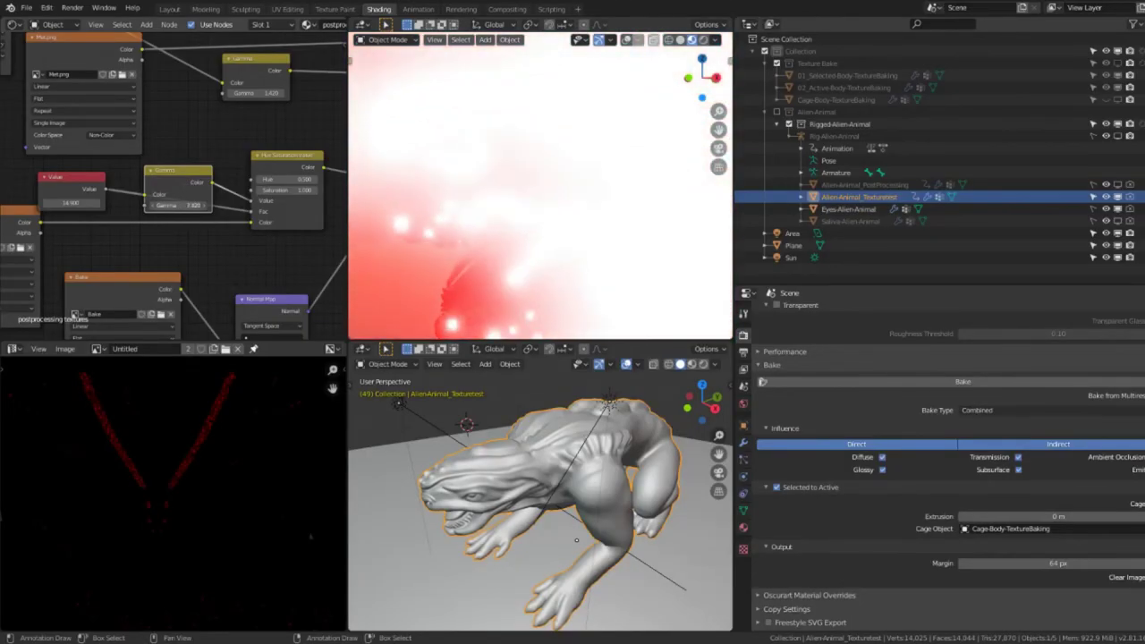
{"action": "mouse_move", "coordinate": [590, 158]}
{"action": "middle_mouse_down"}
{"action": "mouse_move", "coordinate": [483, 153]}
{"action": "mouse_move", "coordinate": [607, 124]}
{"action": "middle_mouse_up"}
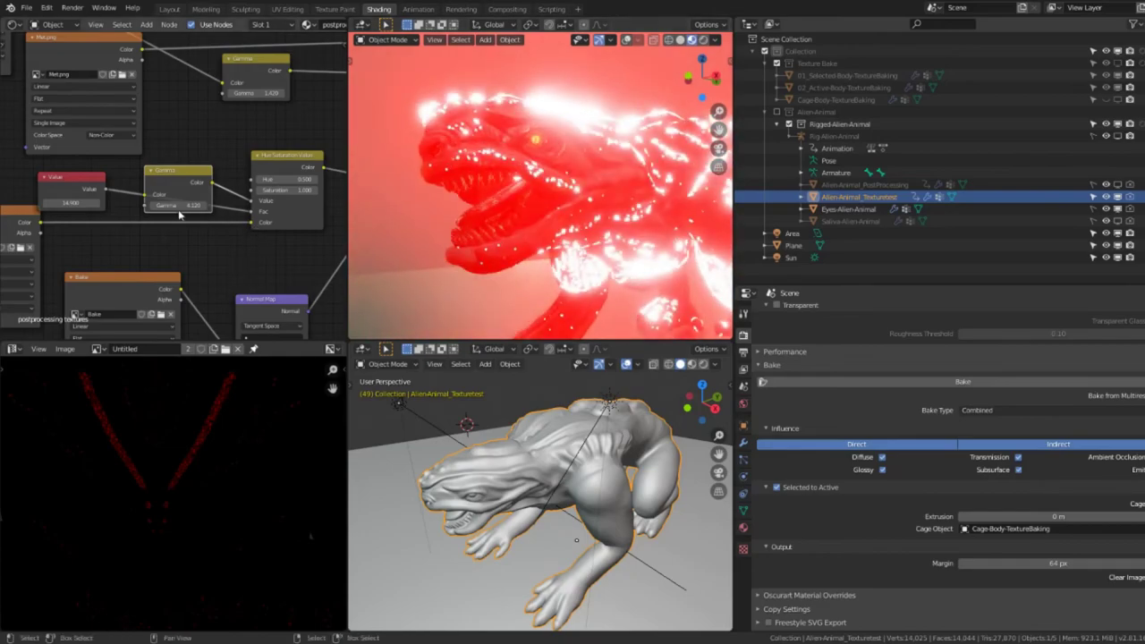
{"action": "mouse_move", "coordinate": [178, 209]}
{"action": "left_mouse_down"}
{"action": "mouse_move", "coordinate": [154, 210]}
{"action": "mouse_move", "coordinate": [255, 198]}
{"action": "left_mouse_up"}
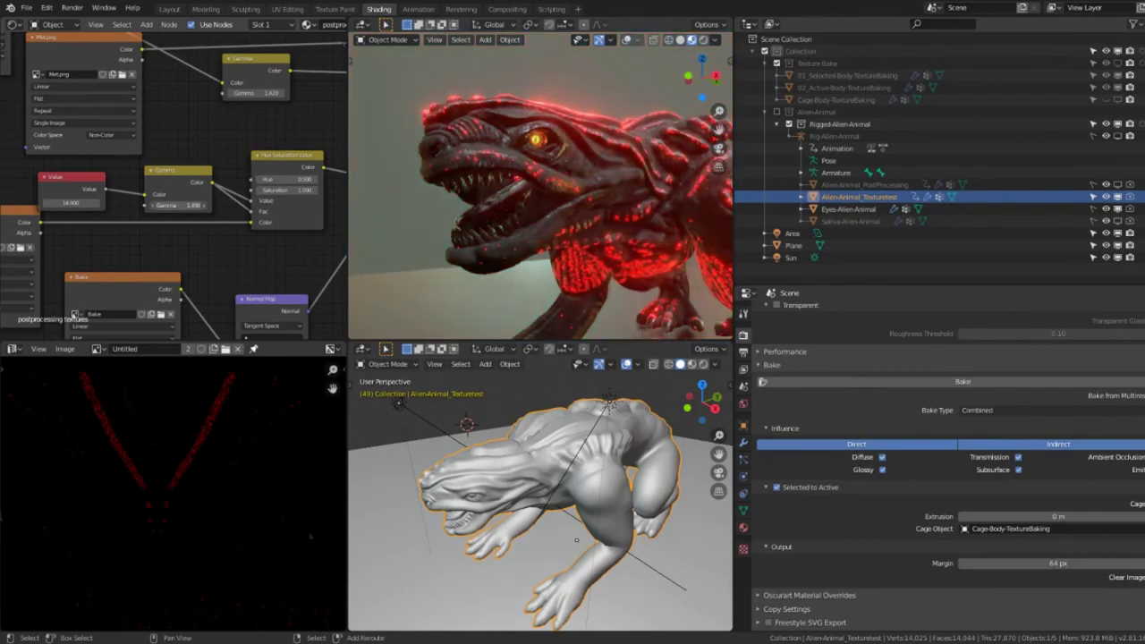
{"action": "left_click_drag", "start_coordinate": [170, 204], "coordinate": [176, 205]}
{"action": "left_click_drag", "start_coordinate": [282, 190], "coordinate": [255, 190]}
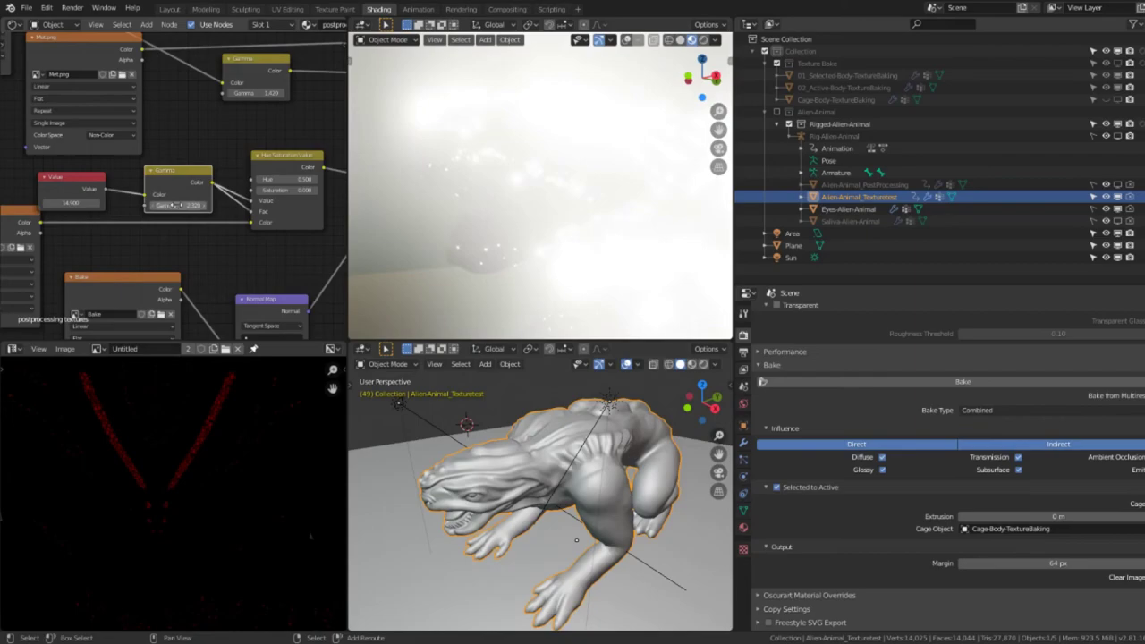
{"action": "left_click_drag", "start_coordinate": [179, 205], "coordinate": [157, 204]}
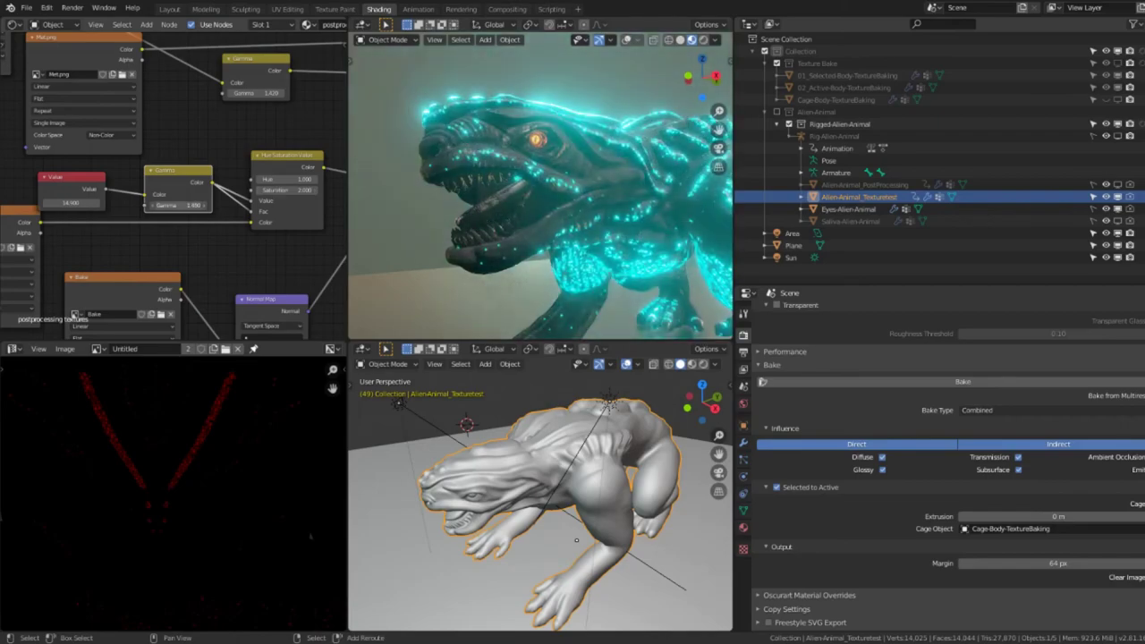
{"action": "left_click_drag", "start_coordinate": [183, 205], "coordinate": [170, 205]}
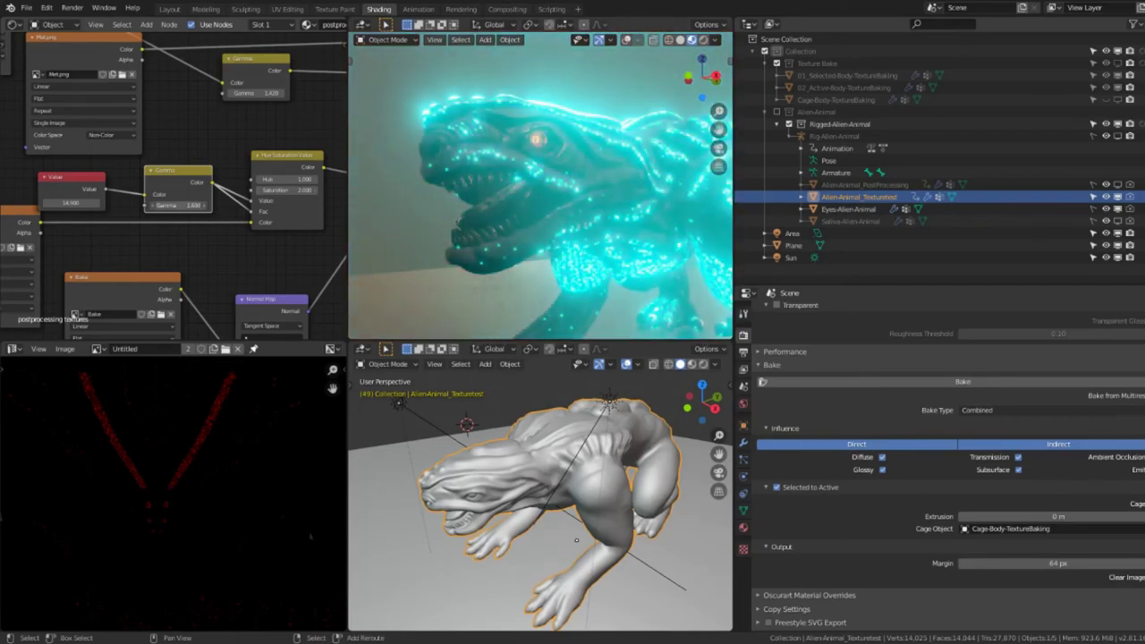
{"action": "mouse_move", "coordinate": [501, 152]}
{"action": "middle_mouse_down"}
{"action": "mouse_move", "coordinate": [517, 130]}
{"action": "mouse_move", "coordinate": [594, 165]}
{"action": "middle_mouse_up"}
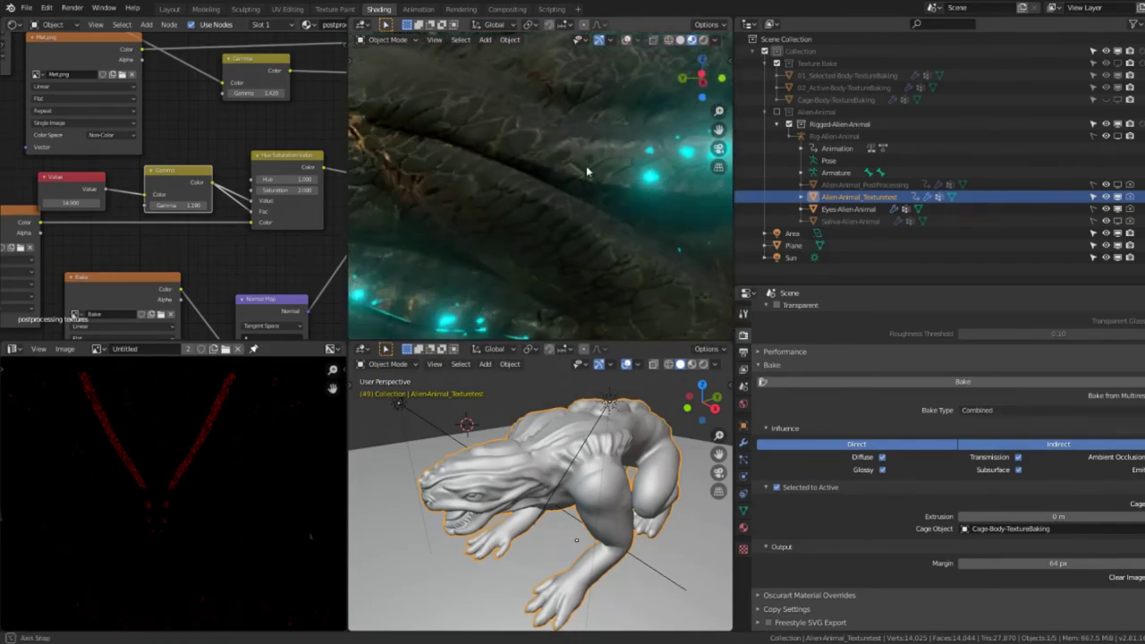
- Raise the glow Gamma to 1.29 and lower the Hue to about 0.51 for an orange glow
{"action": "middle_click_drag", "start_coordinate": [593, 165], "coordinate": [578, 205]}
{"action": "scroll", "coordinate": [578, 205], "scroll_direction": "down", "scroll_amount": 5}
{"action": "scroll", "coordinate": [537, 202], "scroll_direction": "up", "scroll_amount": 3}
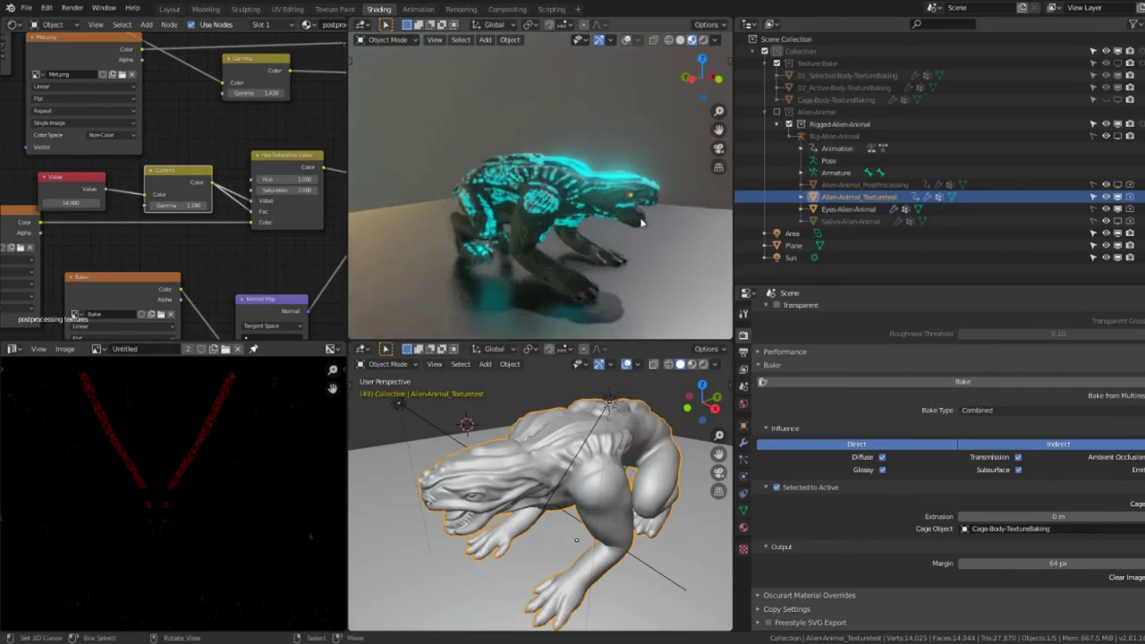
{"action": "middle_click_drag", "start_coordinate": [488, 198], "coordinate": [499, 205]}
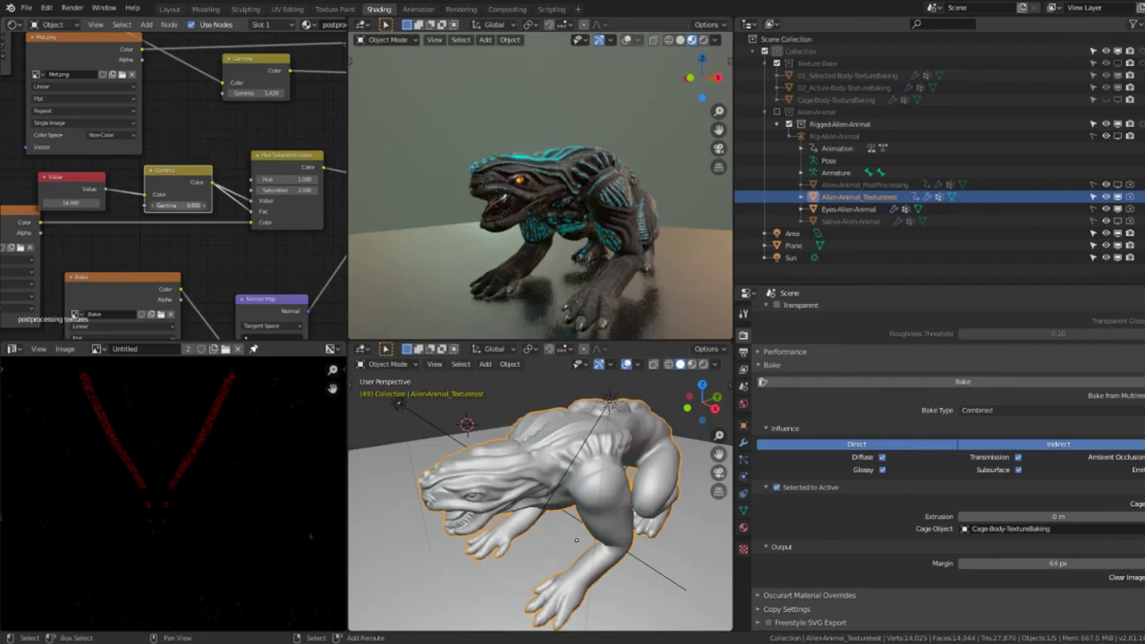
{"action": "mouse_move", "coordinate": [183, 205]}
{"action": "left_mouse_down"}
{"action": "mouse_move", "coordinate": [262, 179]}
{"action": "mouse_move", "coordinate": [250, 179]}
{"action": "mouse_move", "coordinate": [308, 179]}
{"action": "left_mouse_up"}
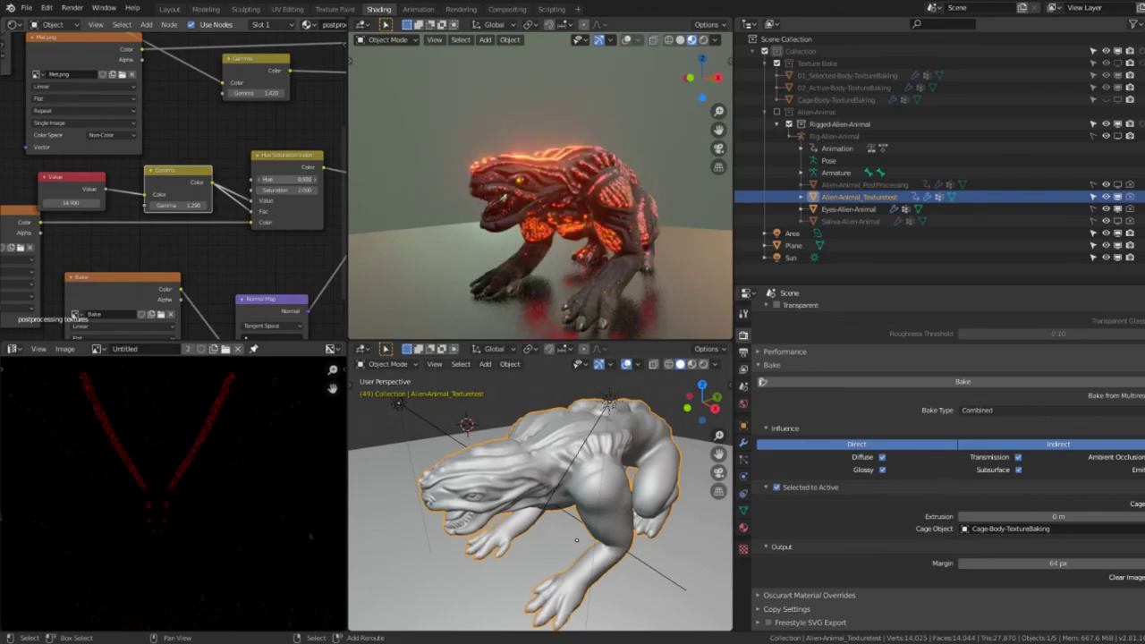
{"action": "scroll", "coordinate": [501, 179], "scroll_direction": "up", "scroll_amount": 5}
{"action": "mouse_move", "coordinate": [501, 179]}
{"action": "middle_mouse_down"}
{"action": "mouse_move", "coordinate": [387, 212]}
{"action": "mouse_move", "coordinate": [582, 170]}
{"action": "mouse_move", "coordinate": [536, 188]}
{"action": "middle_mouse_up"}
{"action": "scroll", "coordinate": [536, 188], "scroll_direction": "down", "scroll_amount": 4}
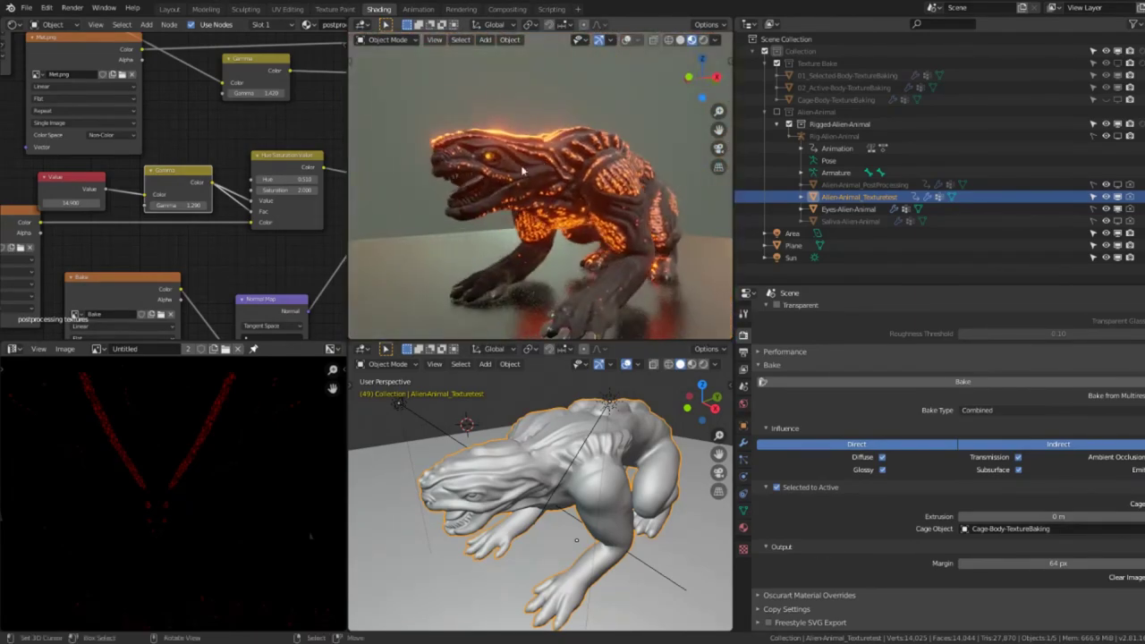
{"action": "scroll", "coordinate": [124, 526], "scroll_direction": "down", "scroll_amount": 2}
{"action": "scroll", "coordinate": [124, 526], "scroll_direction": "down", "scroll_amount": 3}
{"action": "scroll", "coordinate": [166, 498], "scroll_direction": "up", "scroll_amount": 3}
{"action": "middle_click_drag", "start_coordinate": [212, 441], "coordinate": [182, 485]}
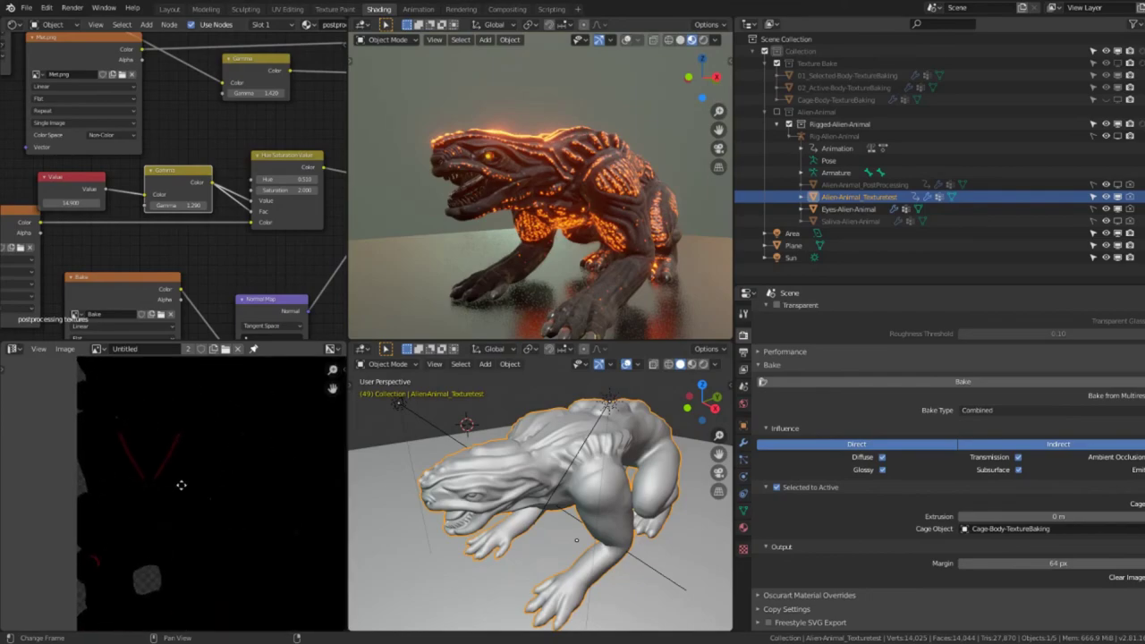